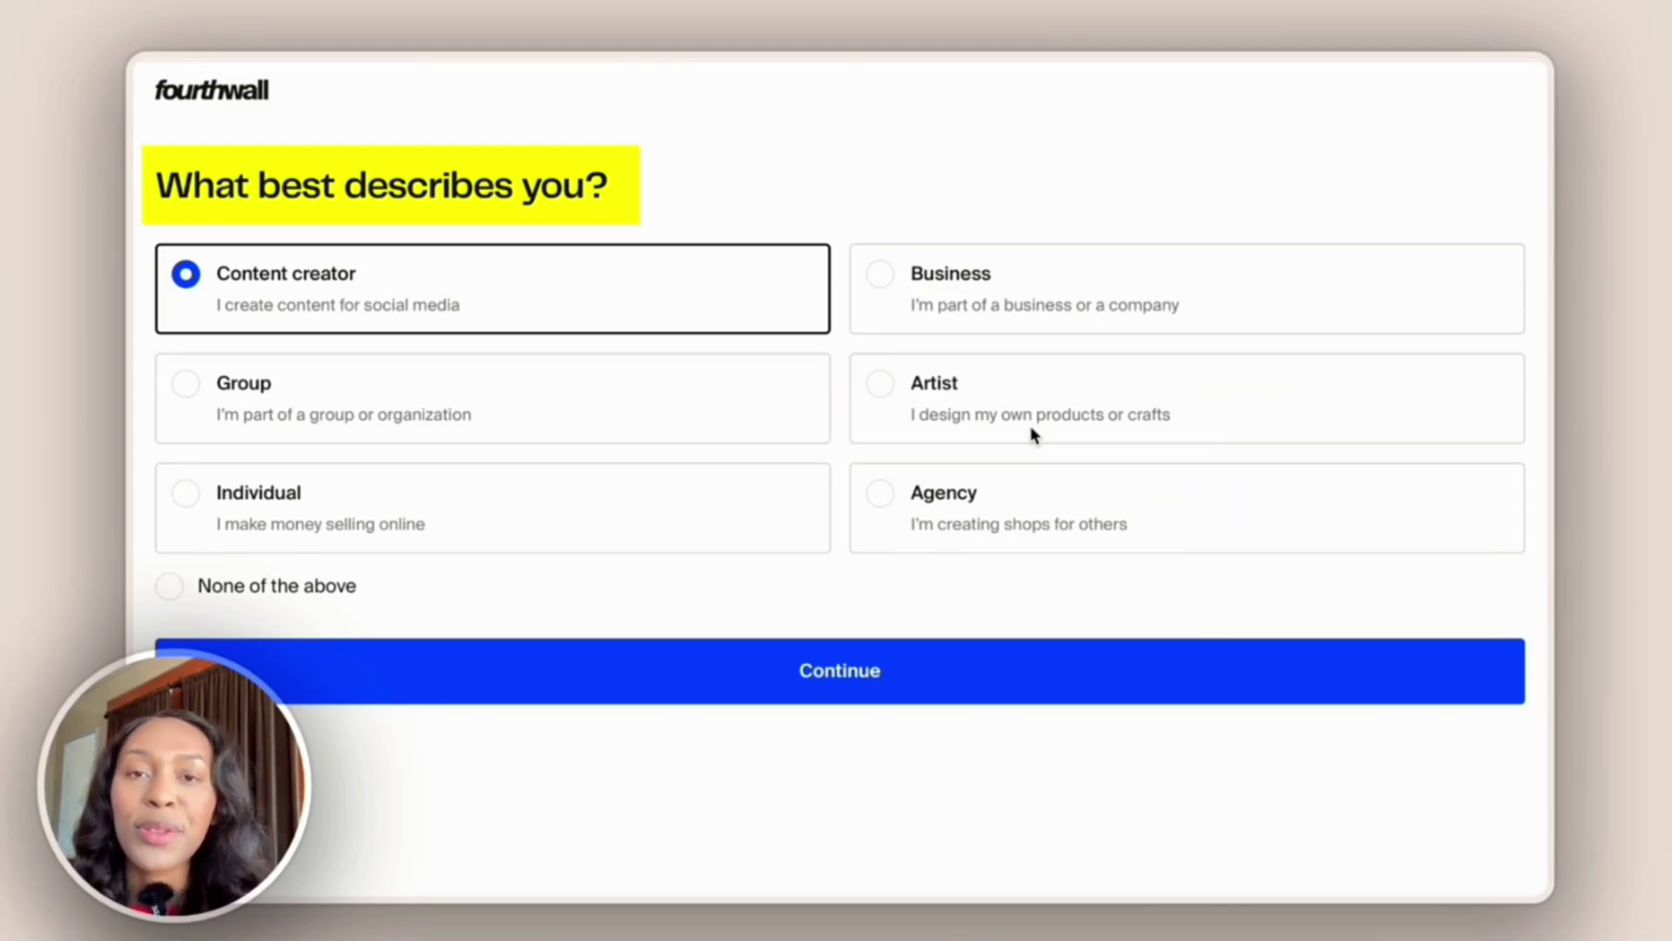
Continue as a content creator, fill in the YouTube channel handle in the details form, and submit it.
click(894, 678)
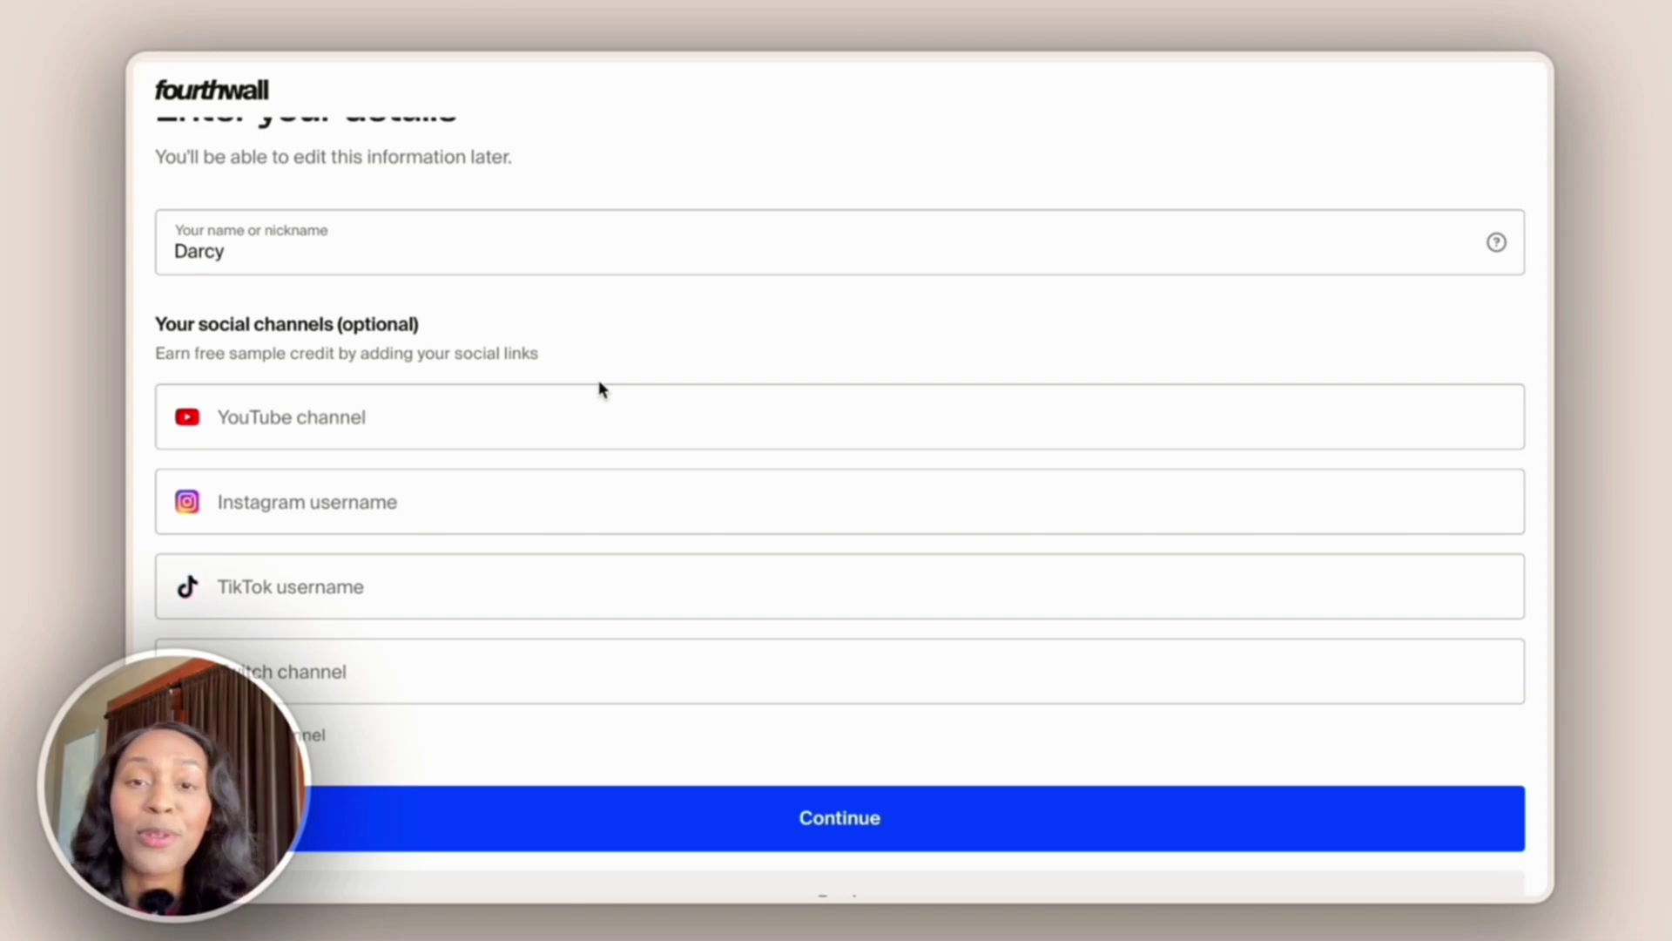
click(603, 416)
text(@darcysbusiness)
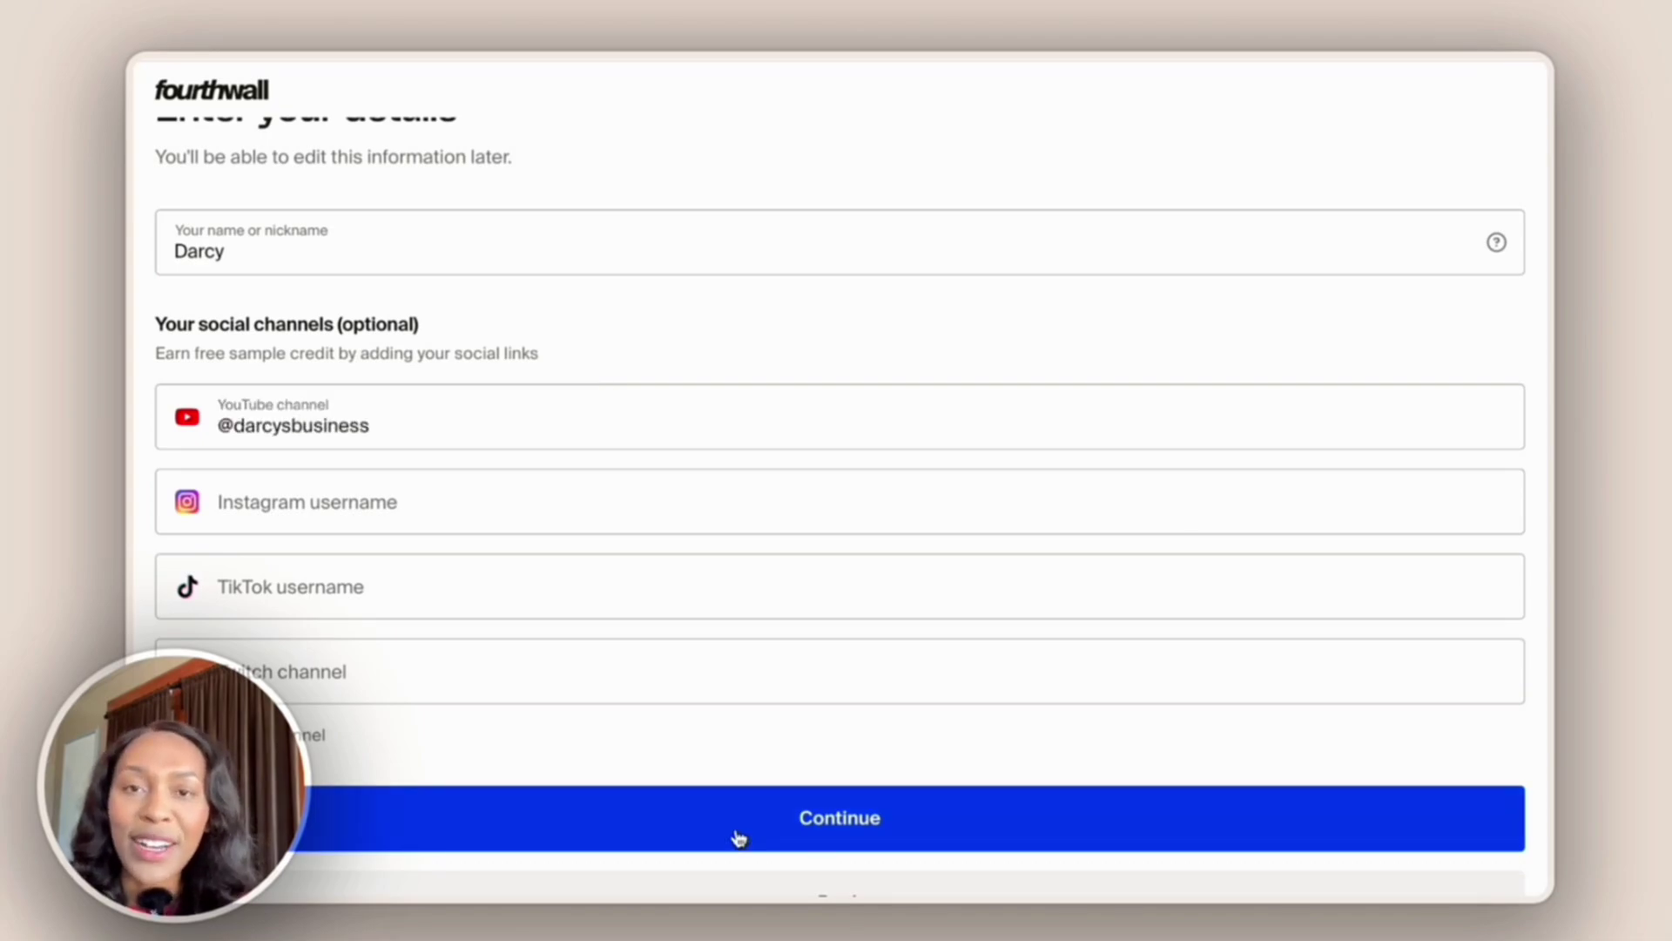
click(737, 838)
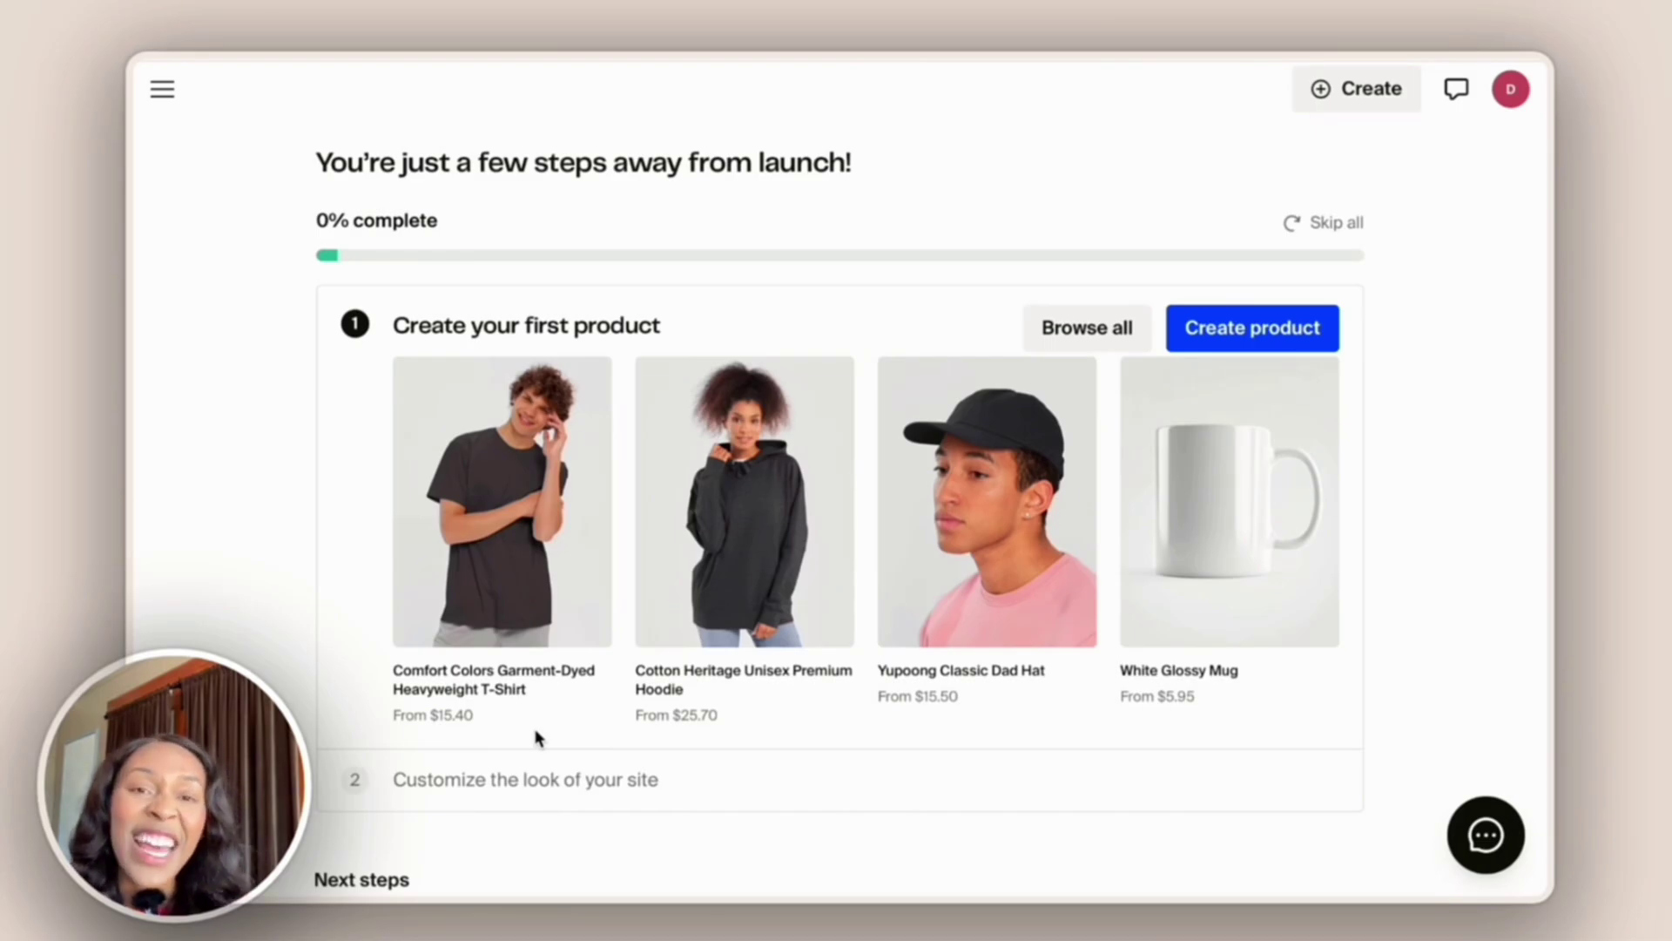
Start customizing the look of the site from the launch checklist.
scroll(536, 738, down, 1)
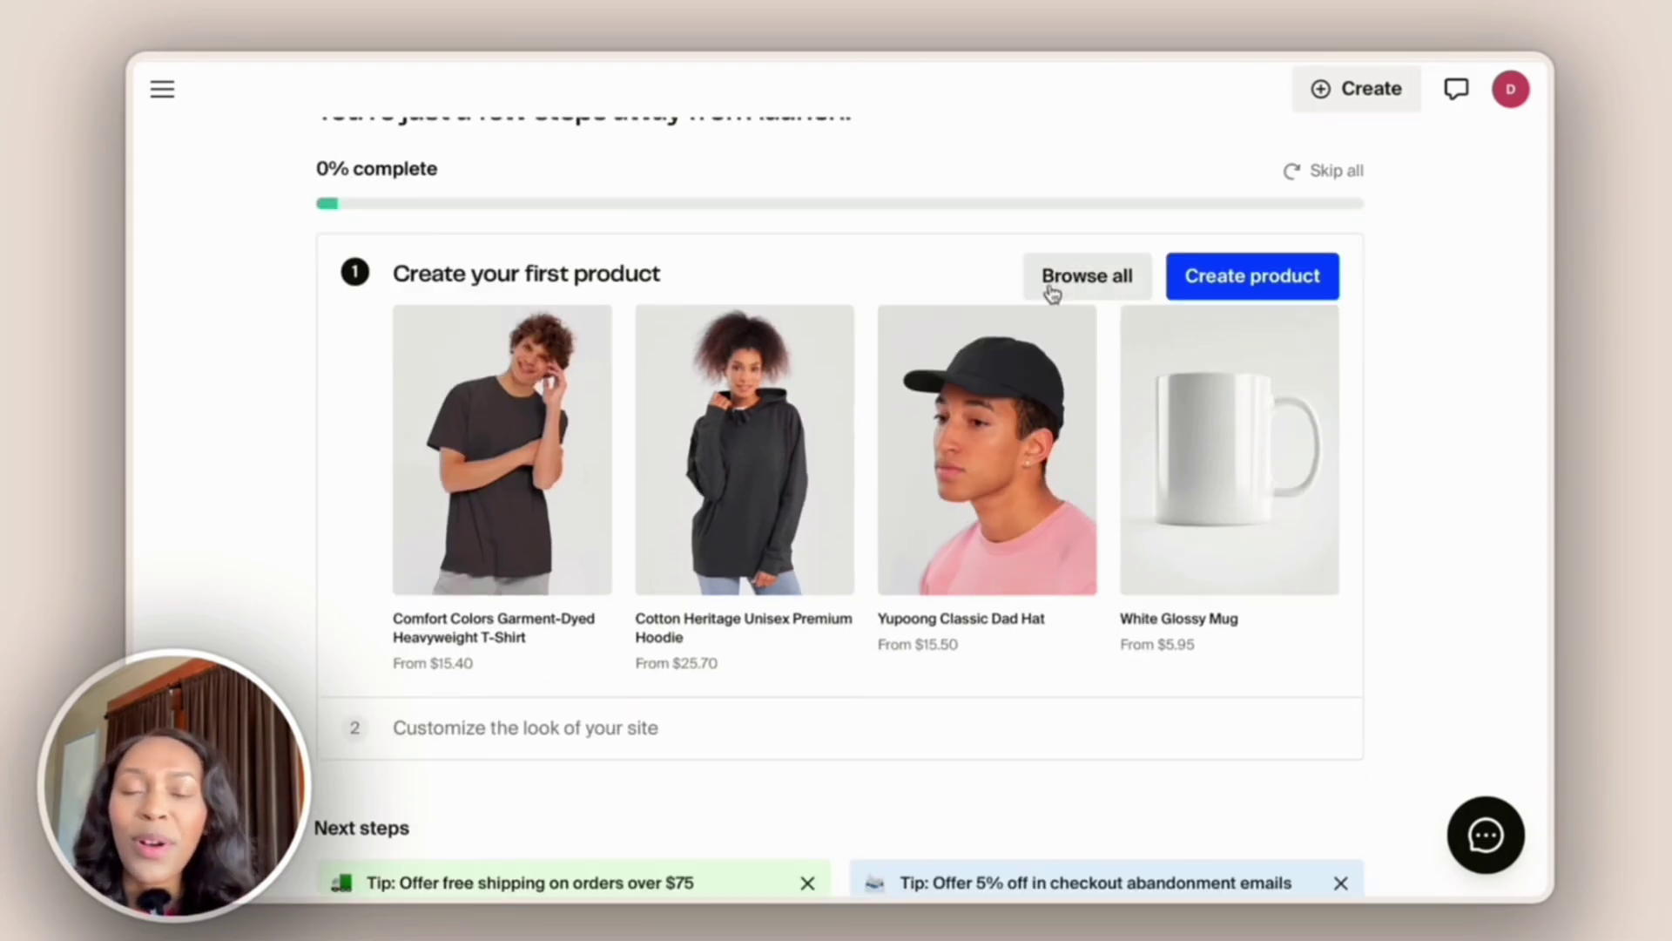
triple_click(1051, 287)
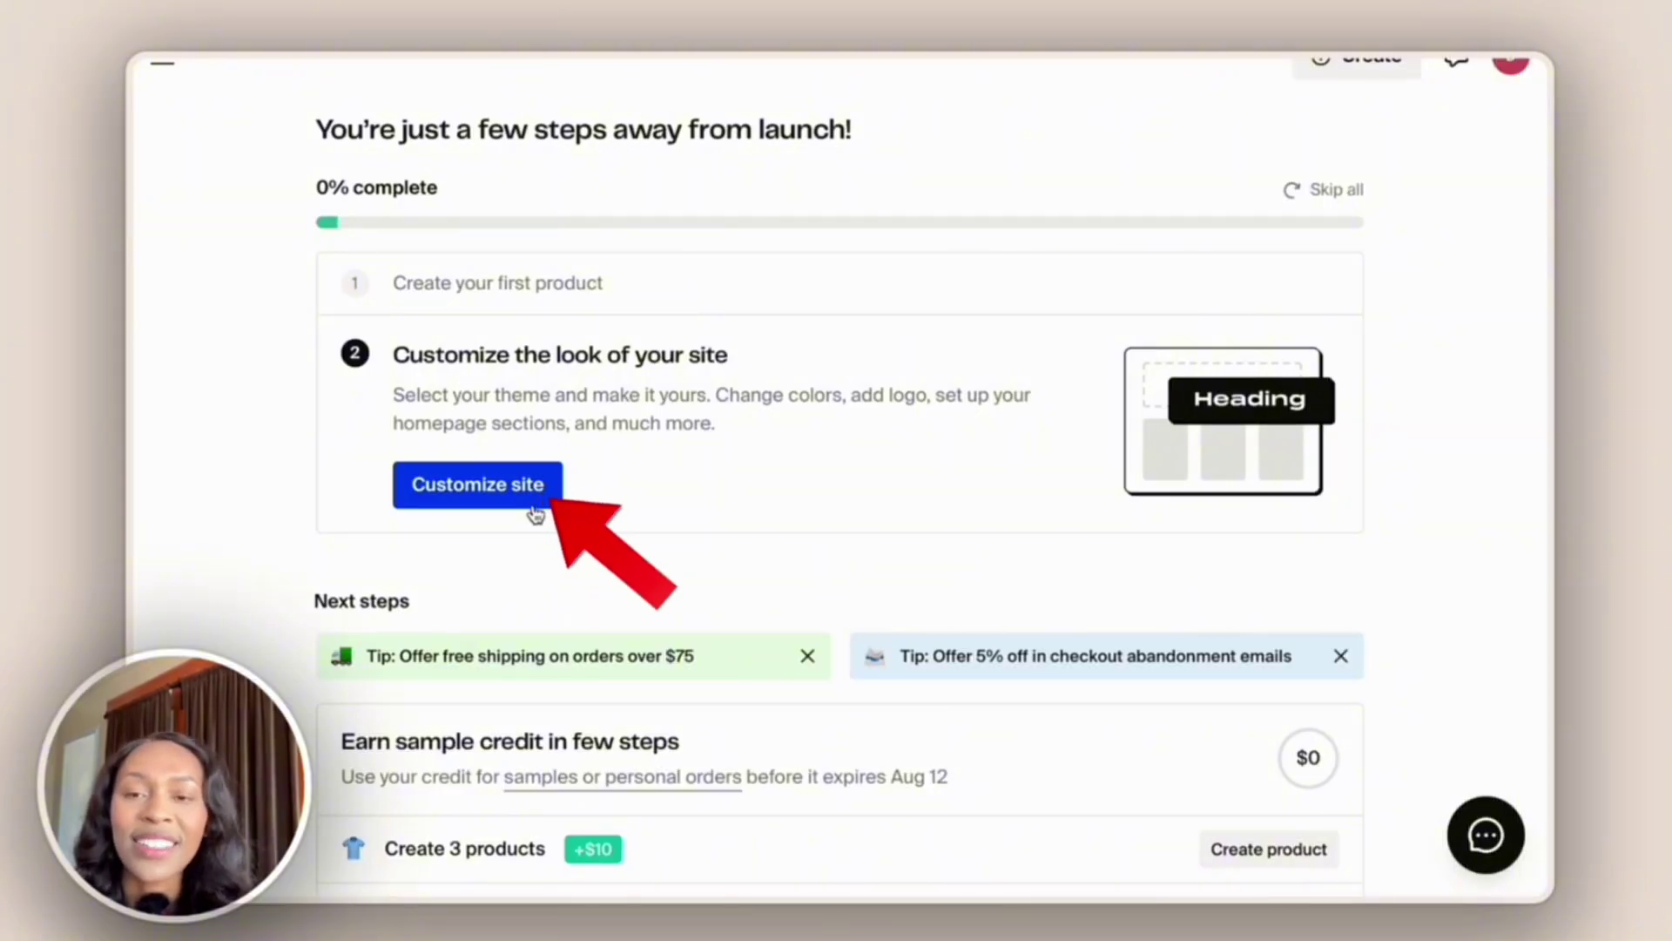
click(534, 509)
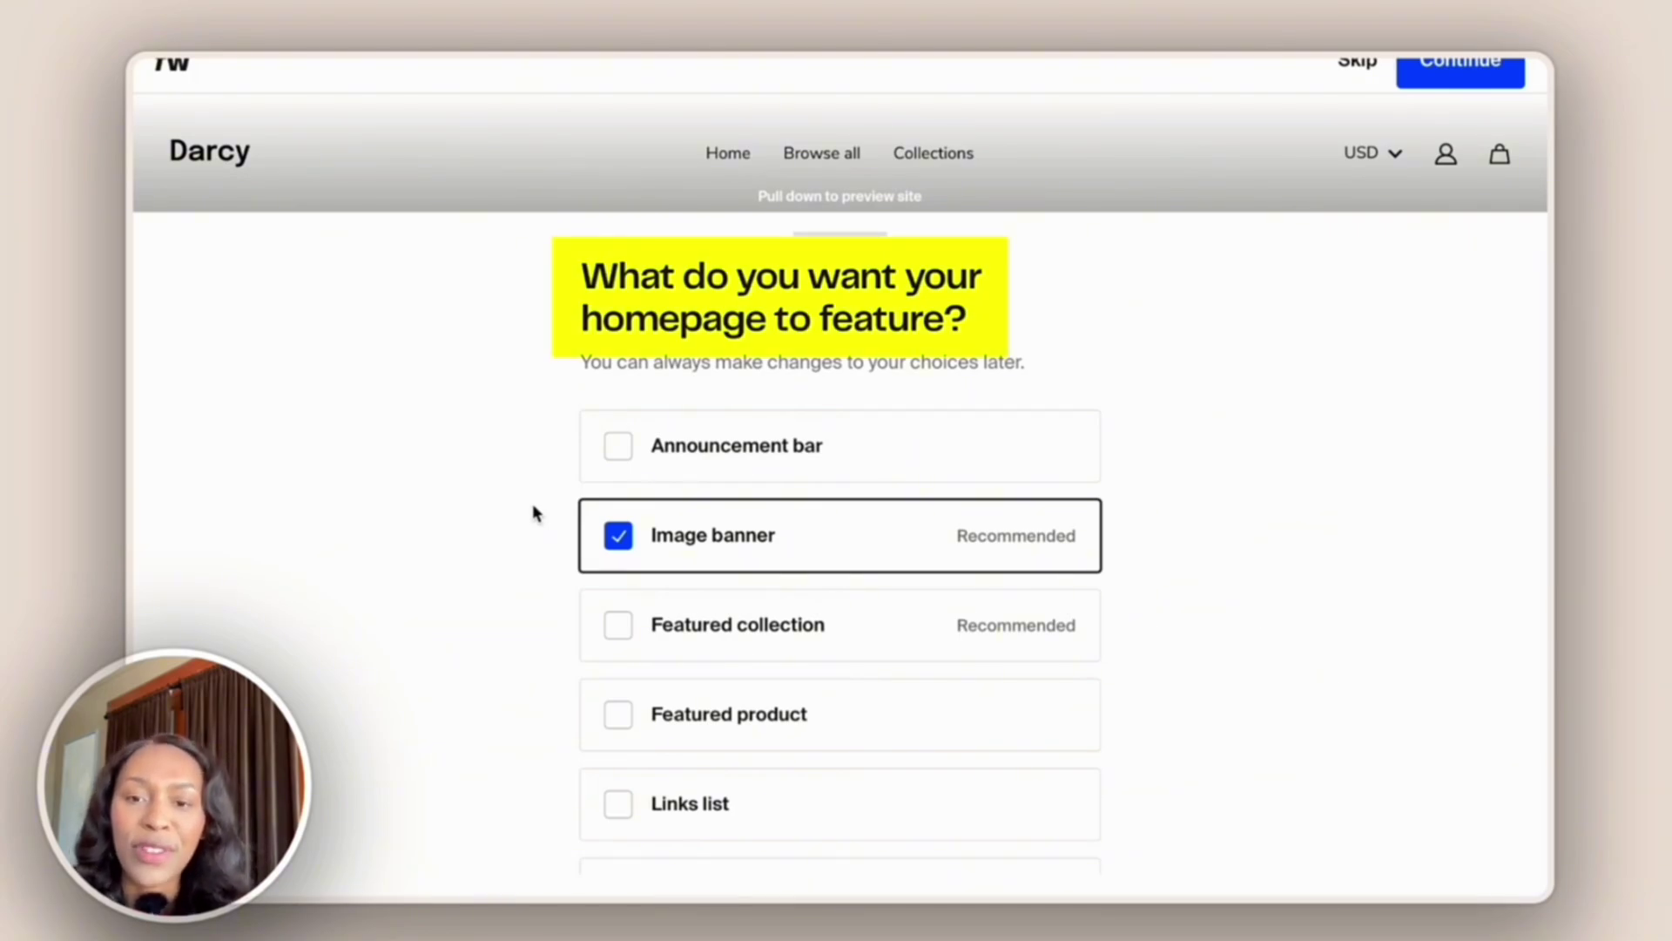
Examine the sections offered for the homepage, from announcement bar and image banner to the recent posts option.
scroll(741, 444, down, 1)
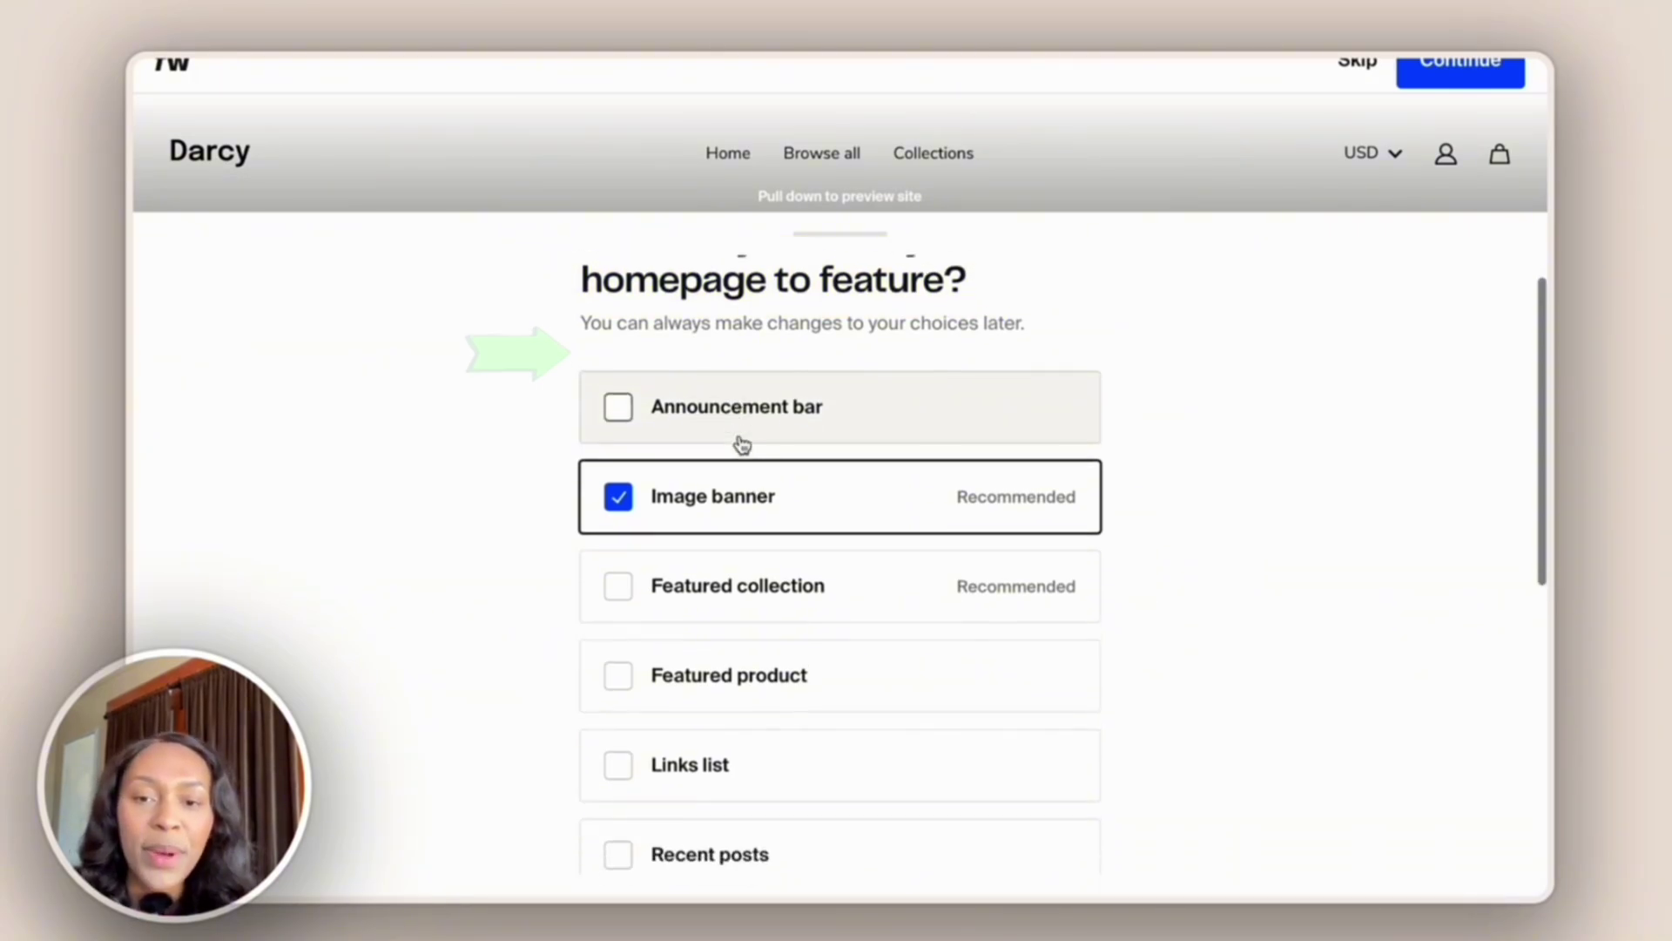
scroll(741, 444, down, 1)
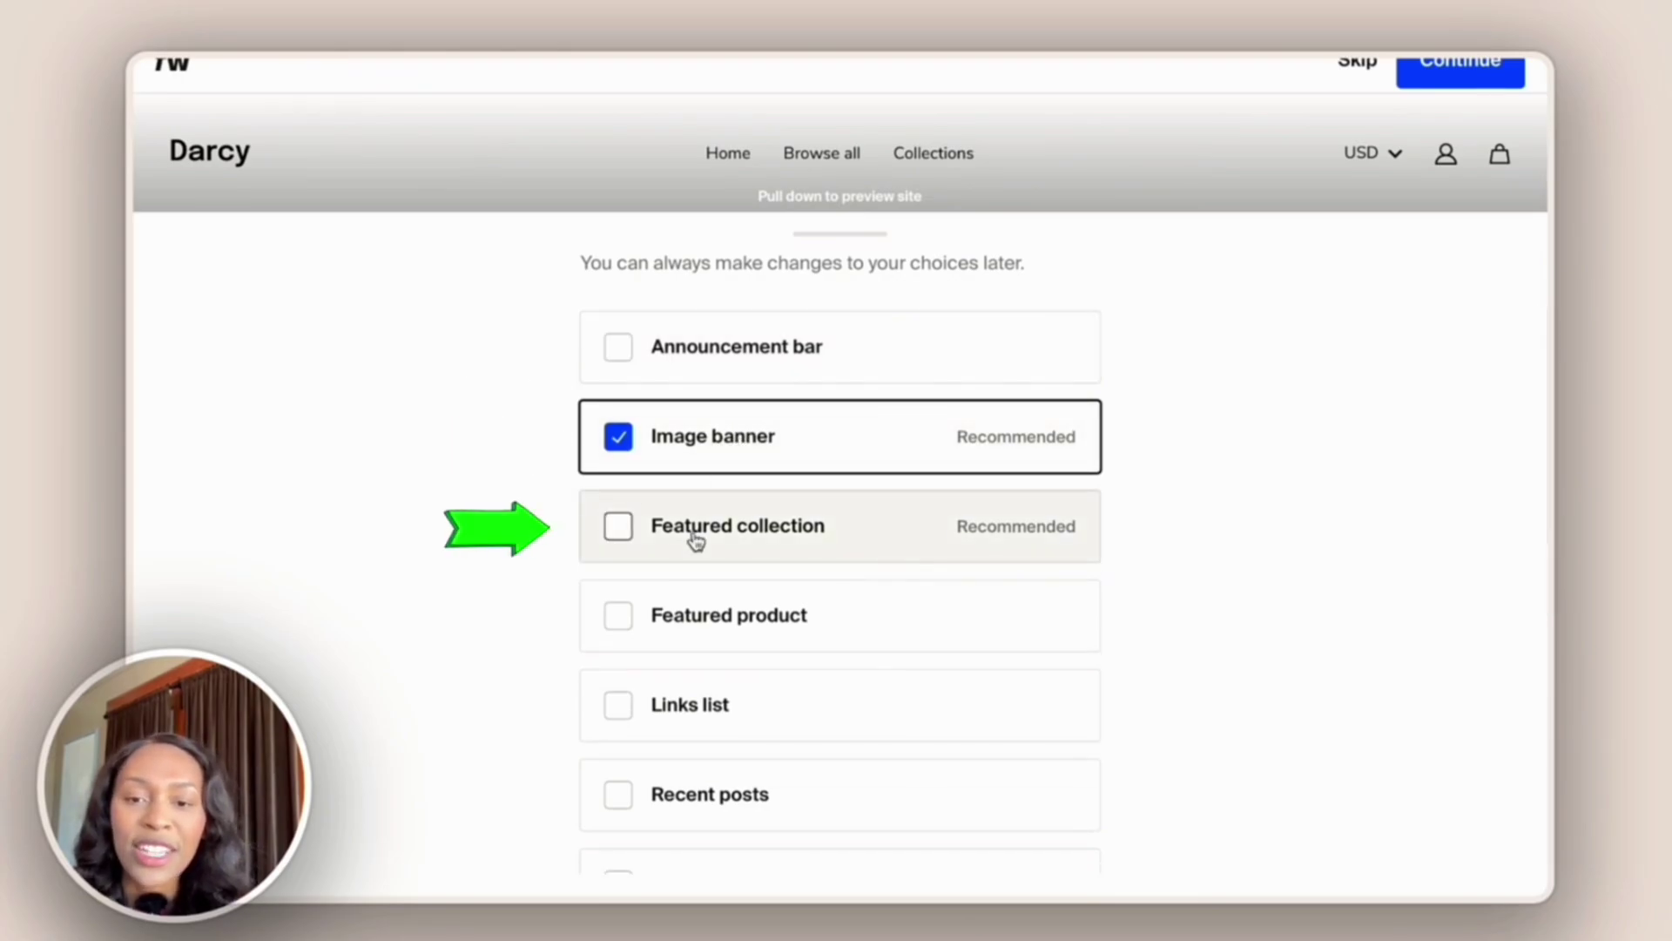
scroll(693, 541, down, 2)
scroll(640, 650, up, 3)
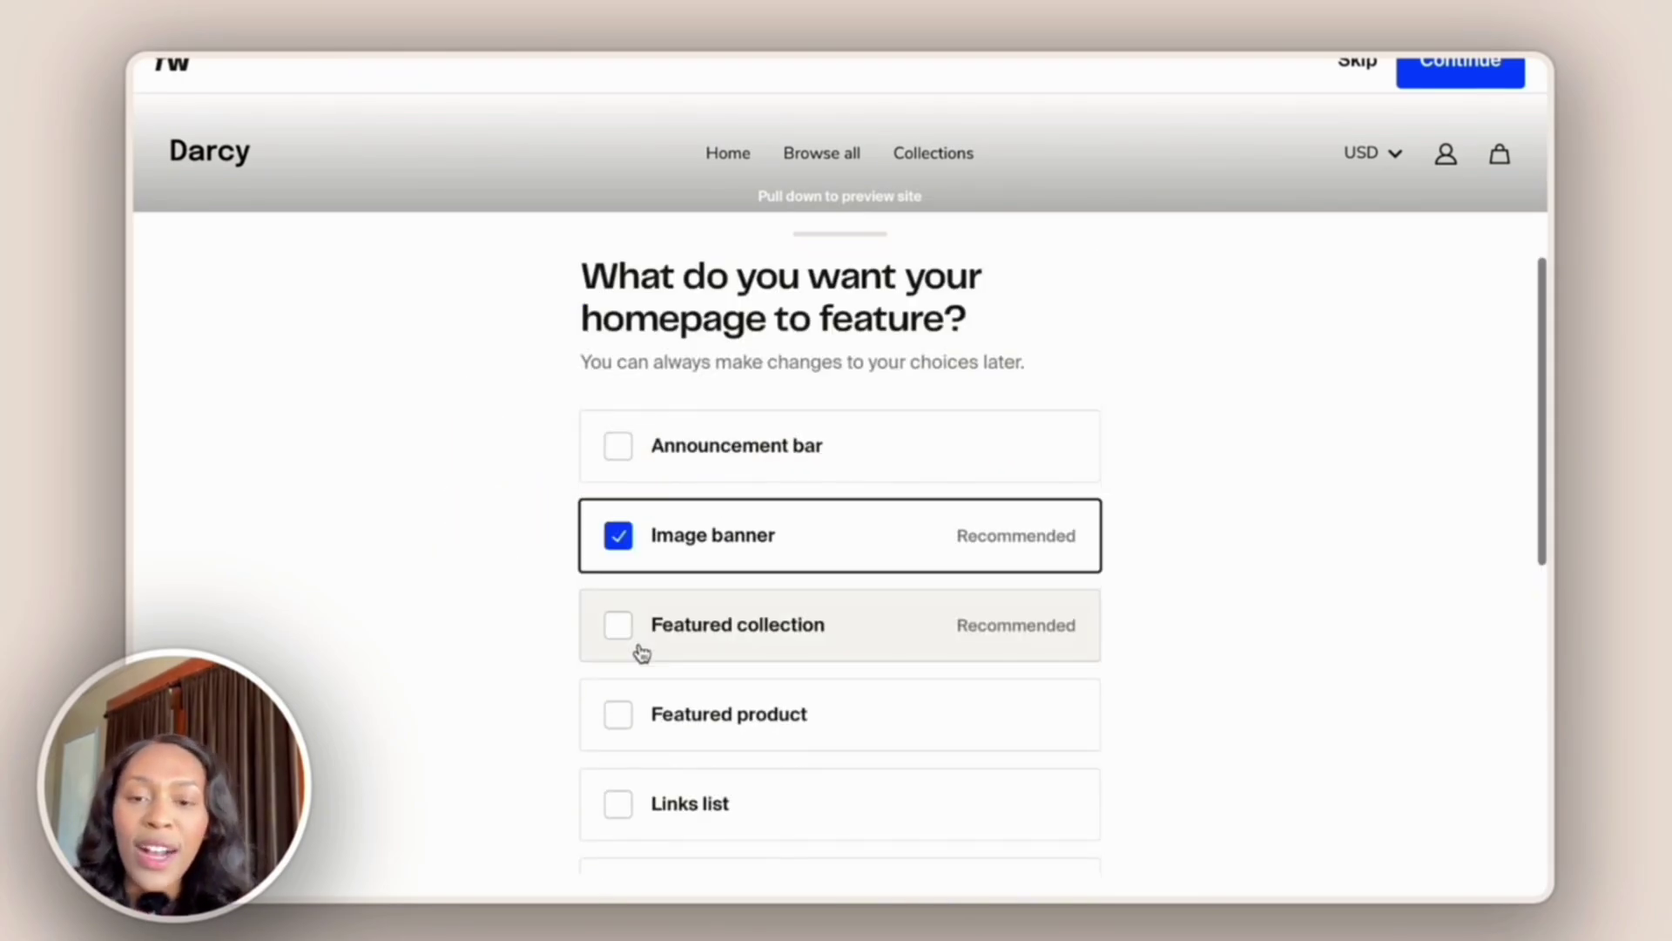
scroll(642, 653, down, 2)
scroll(697, 715, up, 3)
scroll(678, 342, down, 1)
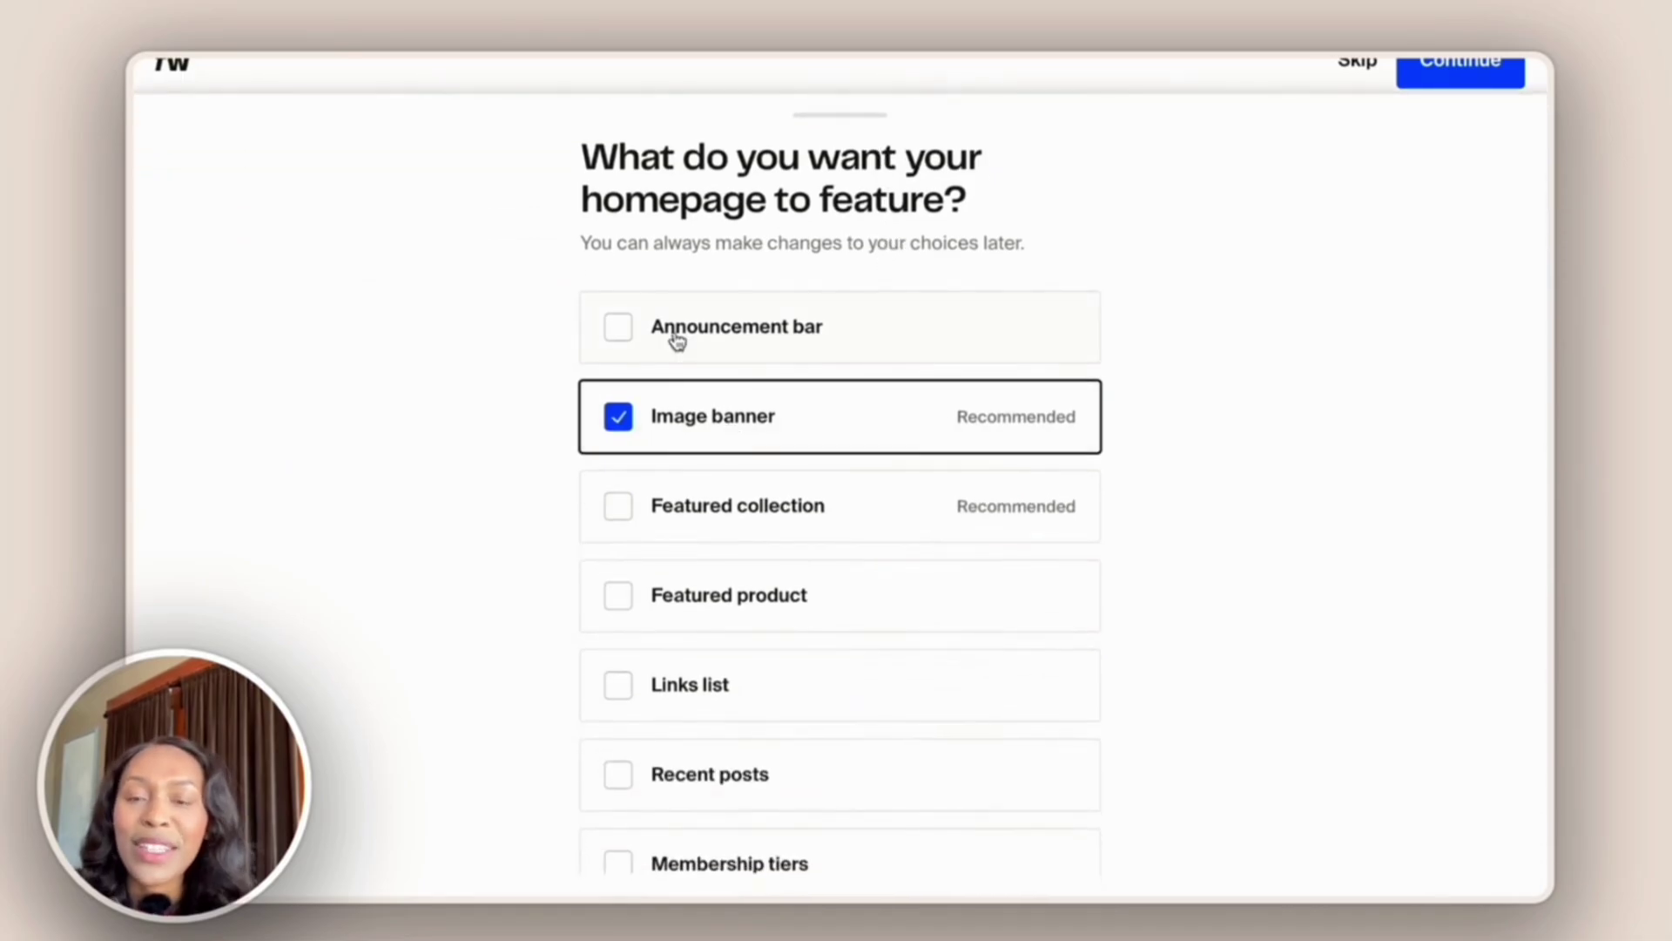
Feature the announcement bar on the homepage instead of the image banner, and preview the site with it.
drag(857, 126, 641, 351)
click(631, 338)
click(623, 451)
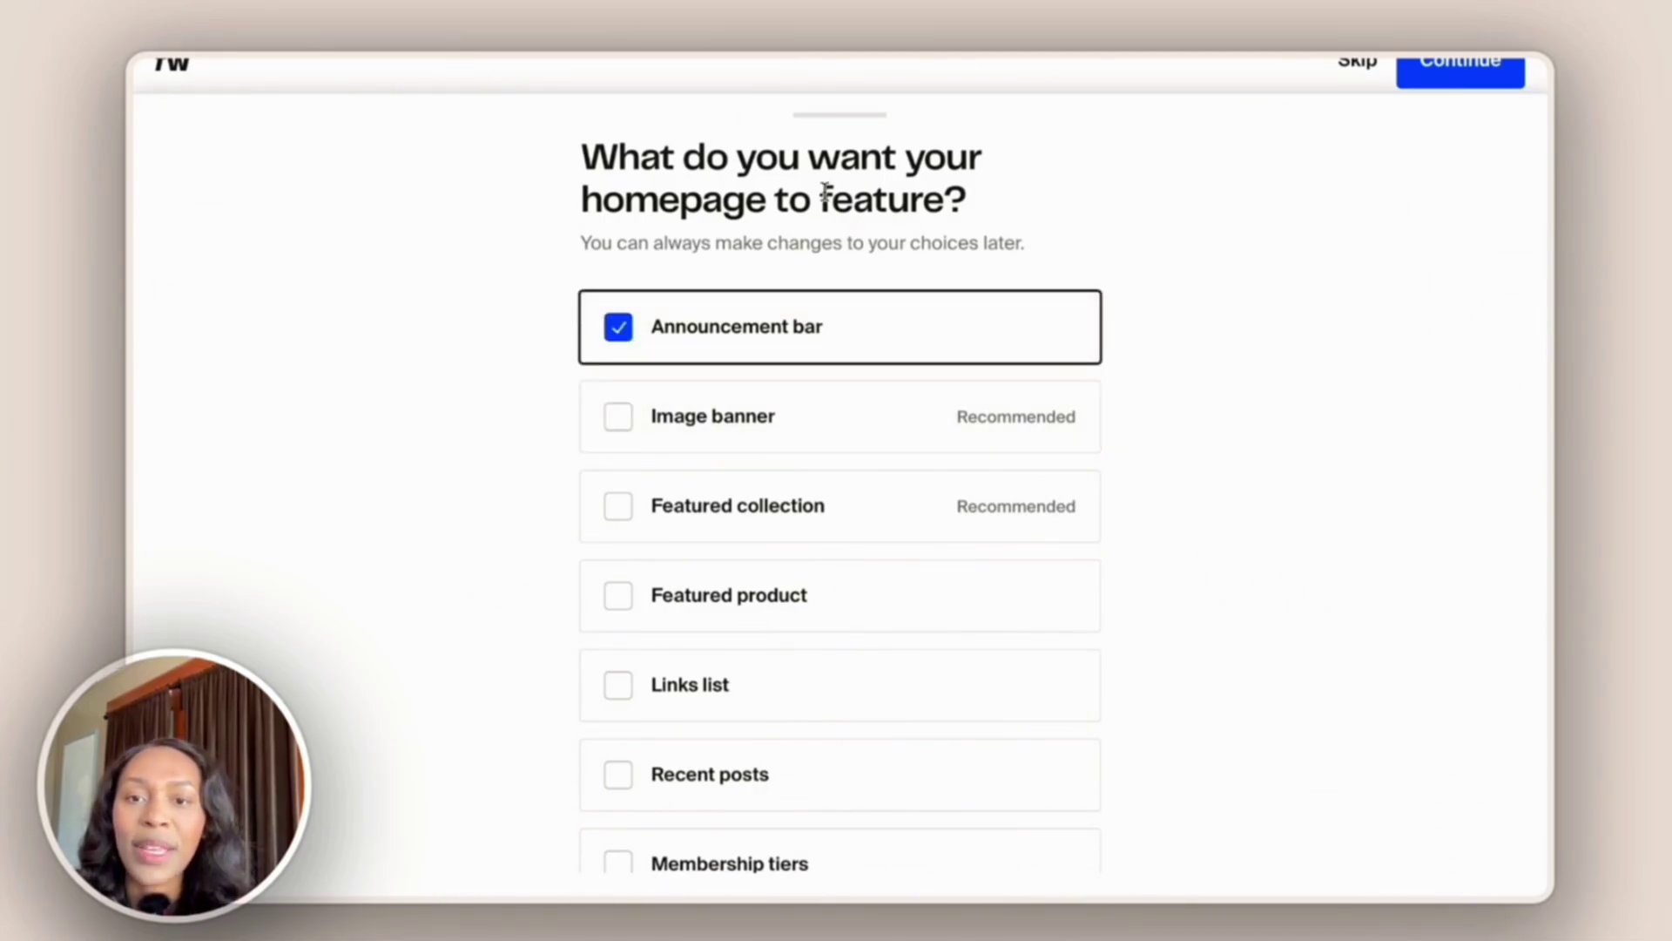
drag(816, 128, 836, 766)
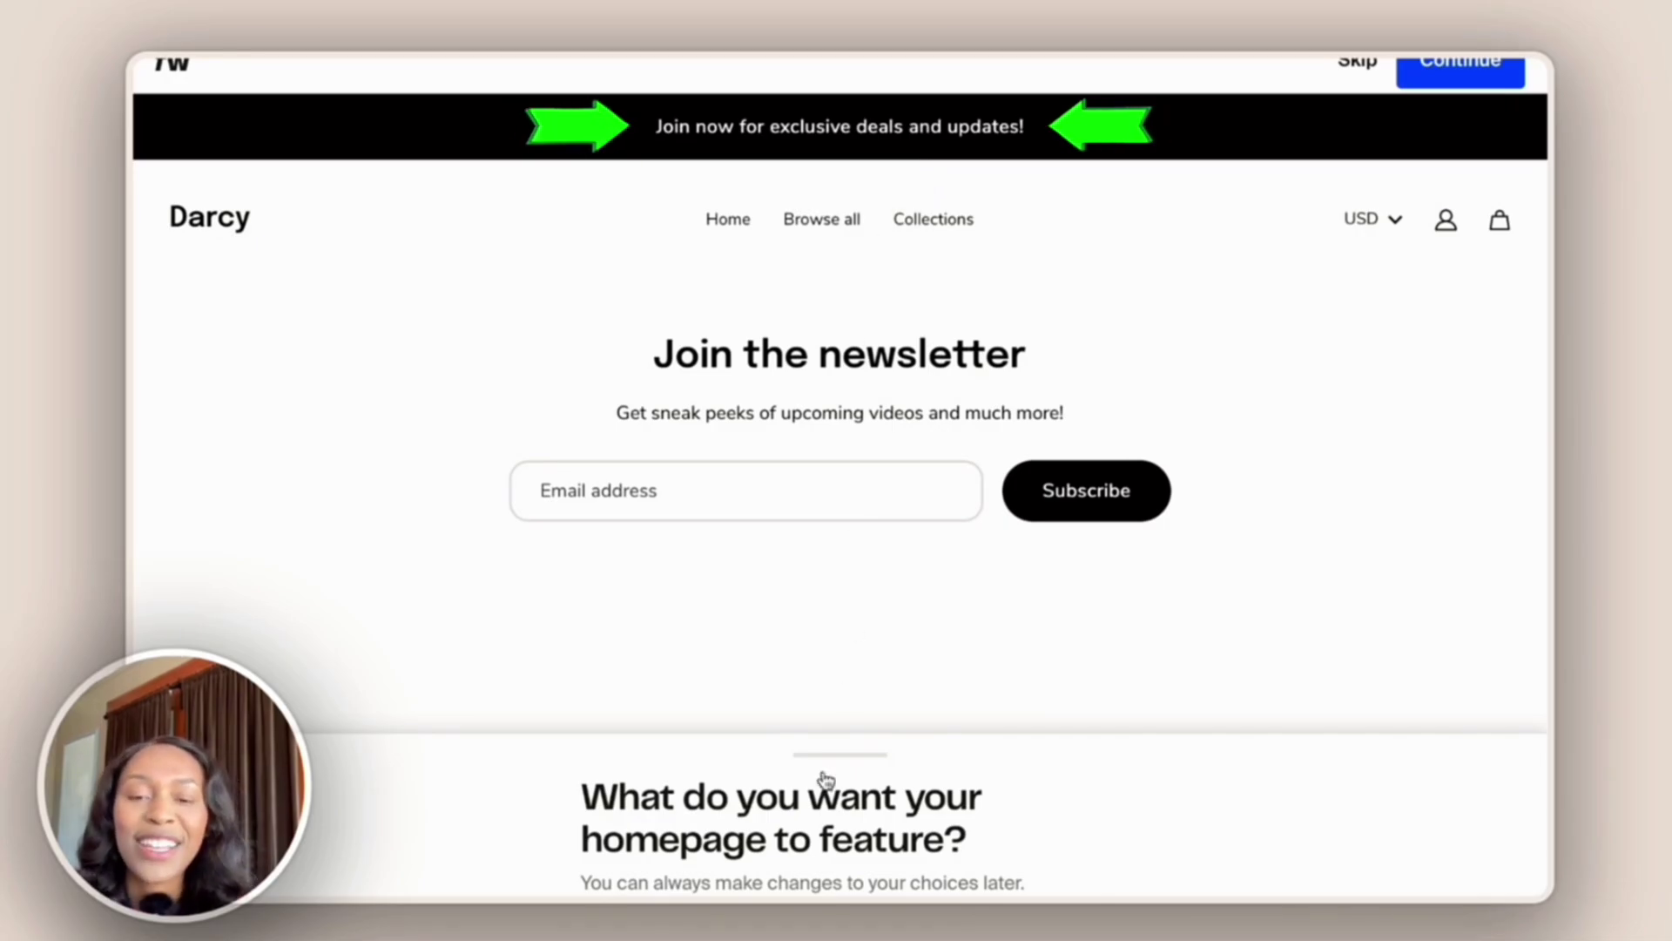
drag(824, 778, 955, 331)
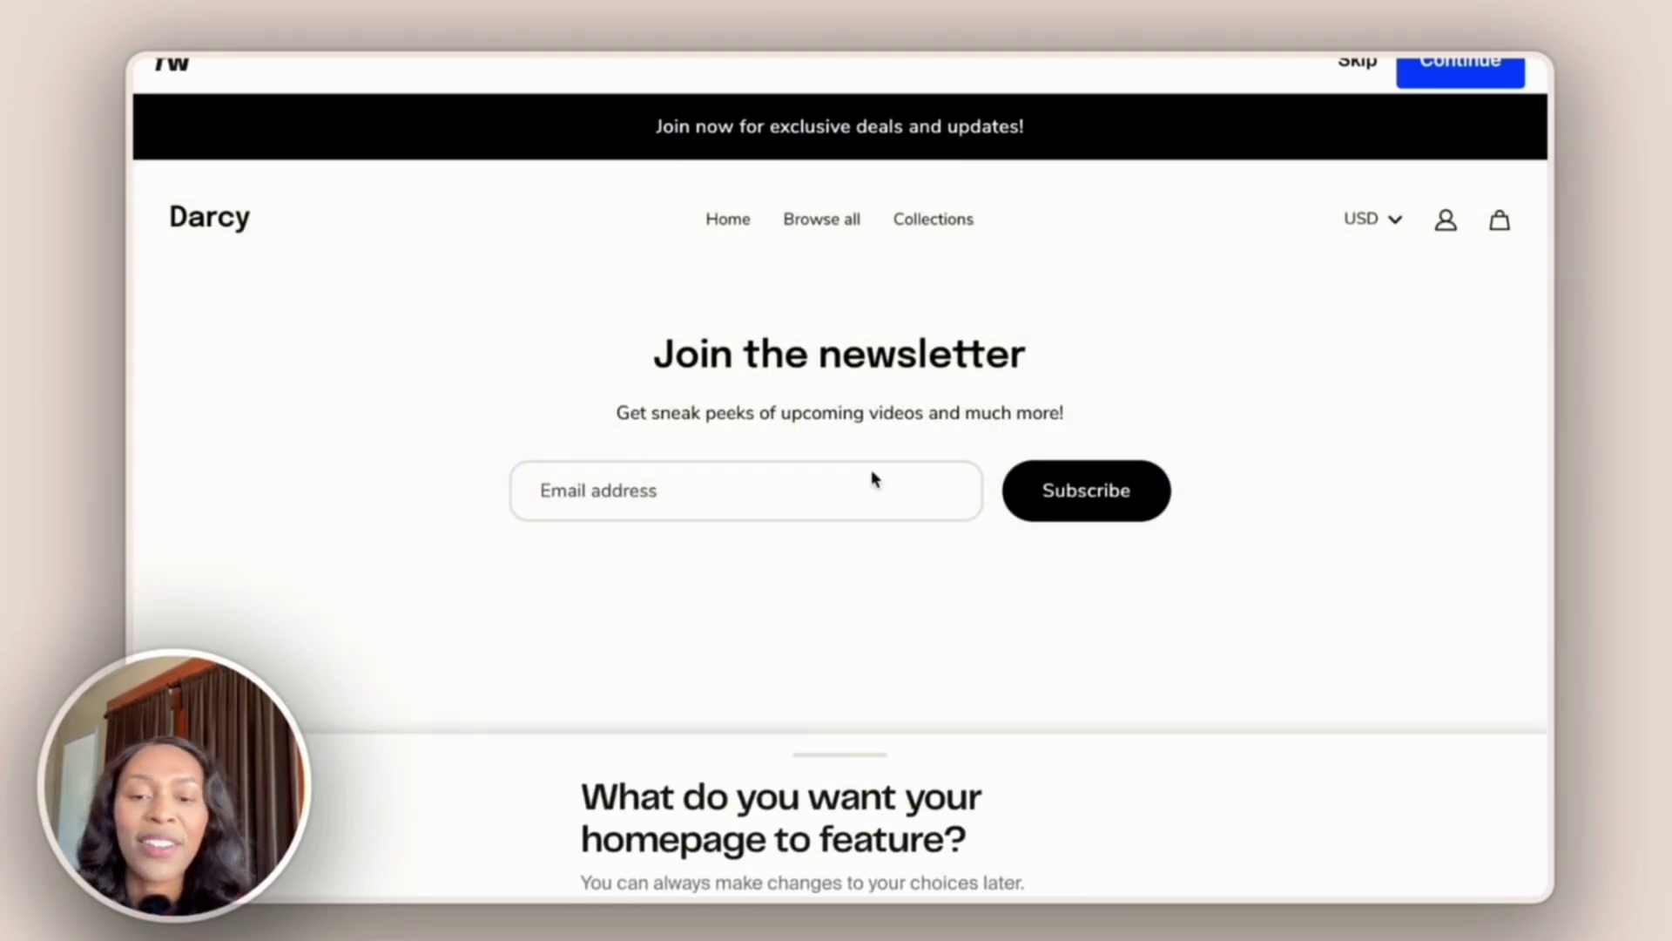
drag(799, 784, 897, 229)
Try the image banner in place of the announcement bar and preview the homepage.
click(619, 329)
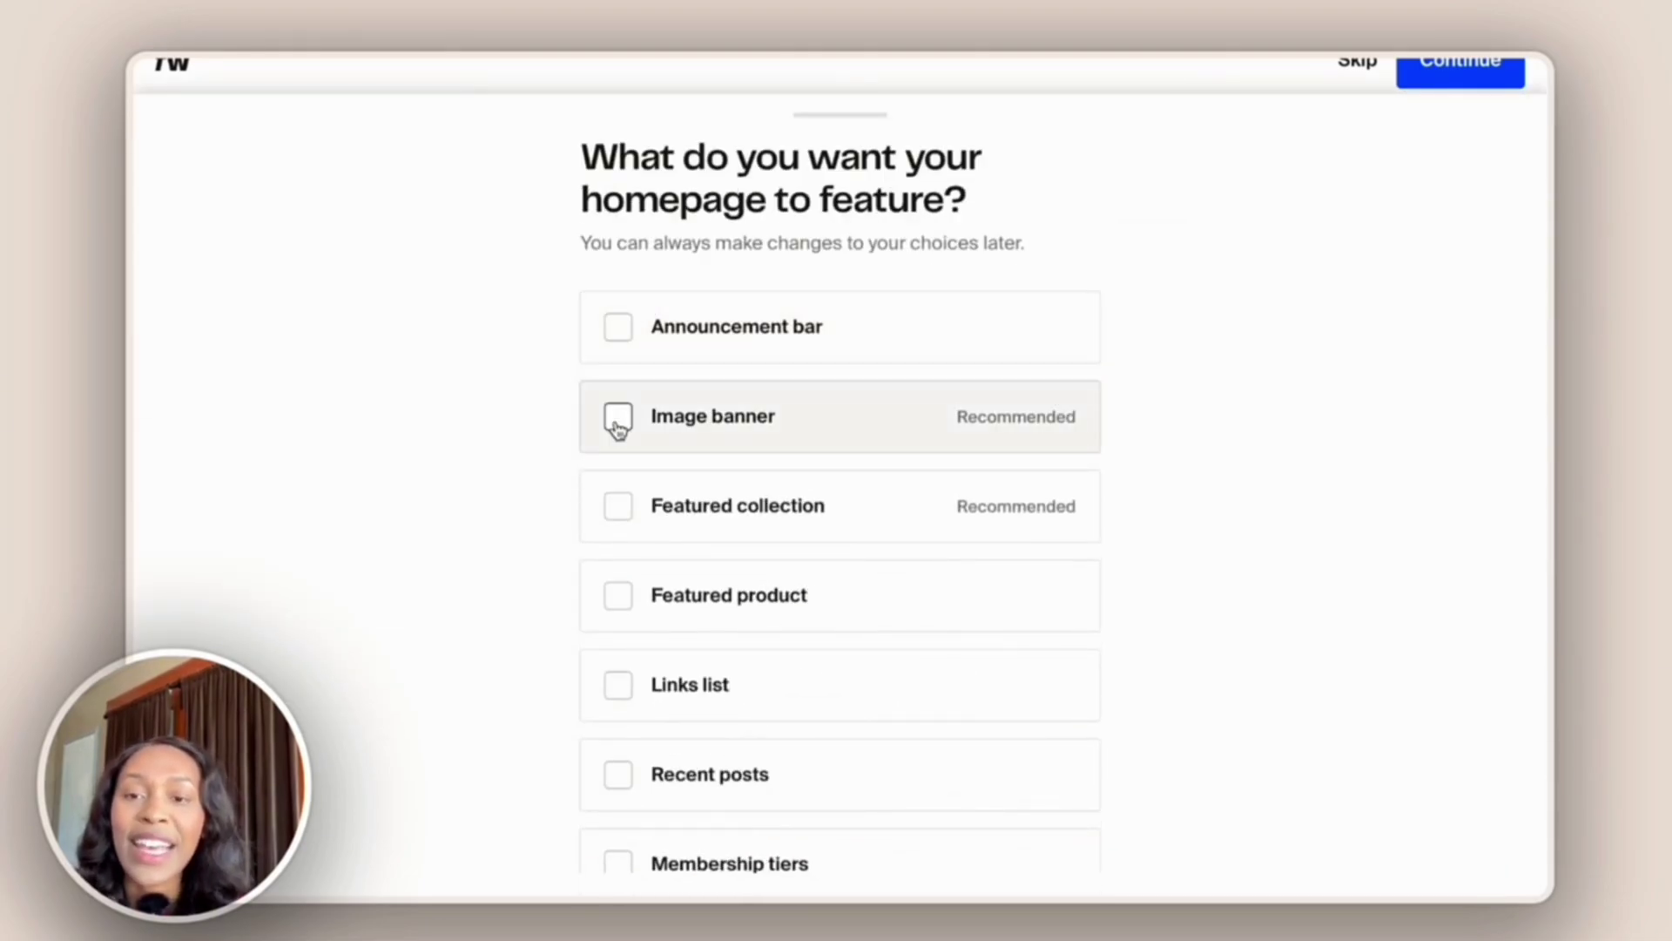
click(619, 418)
drag(865, 122, 863, 198)
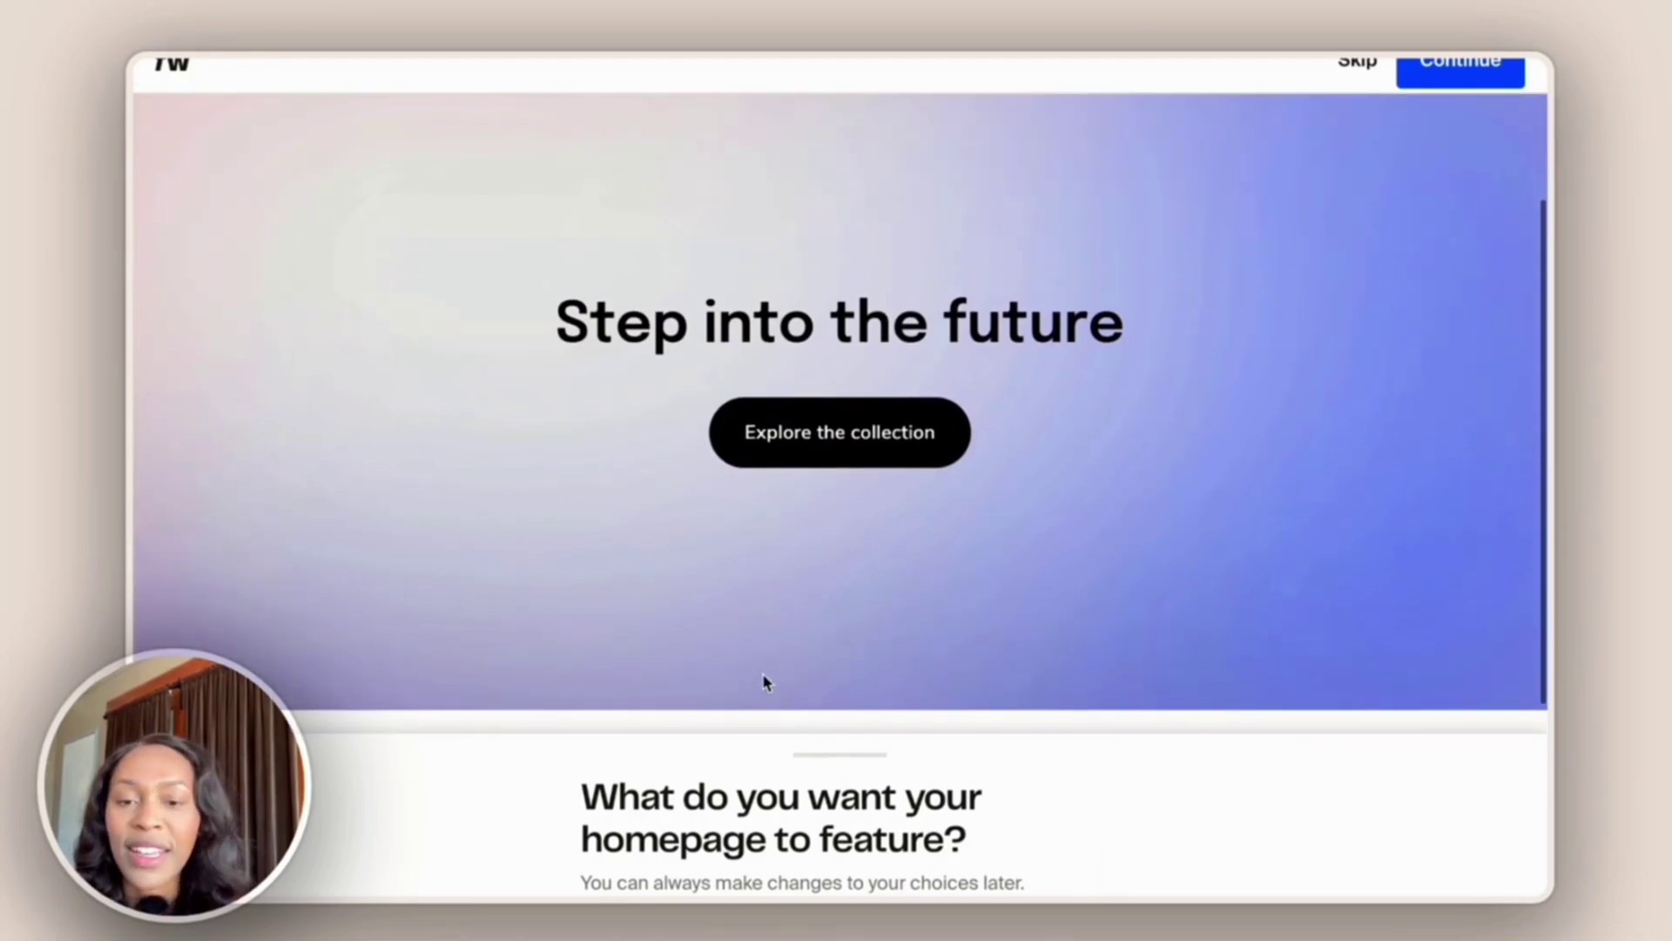
click(743, 776)
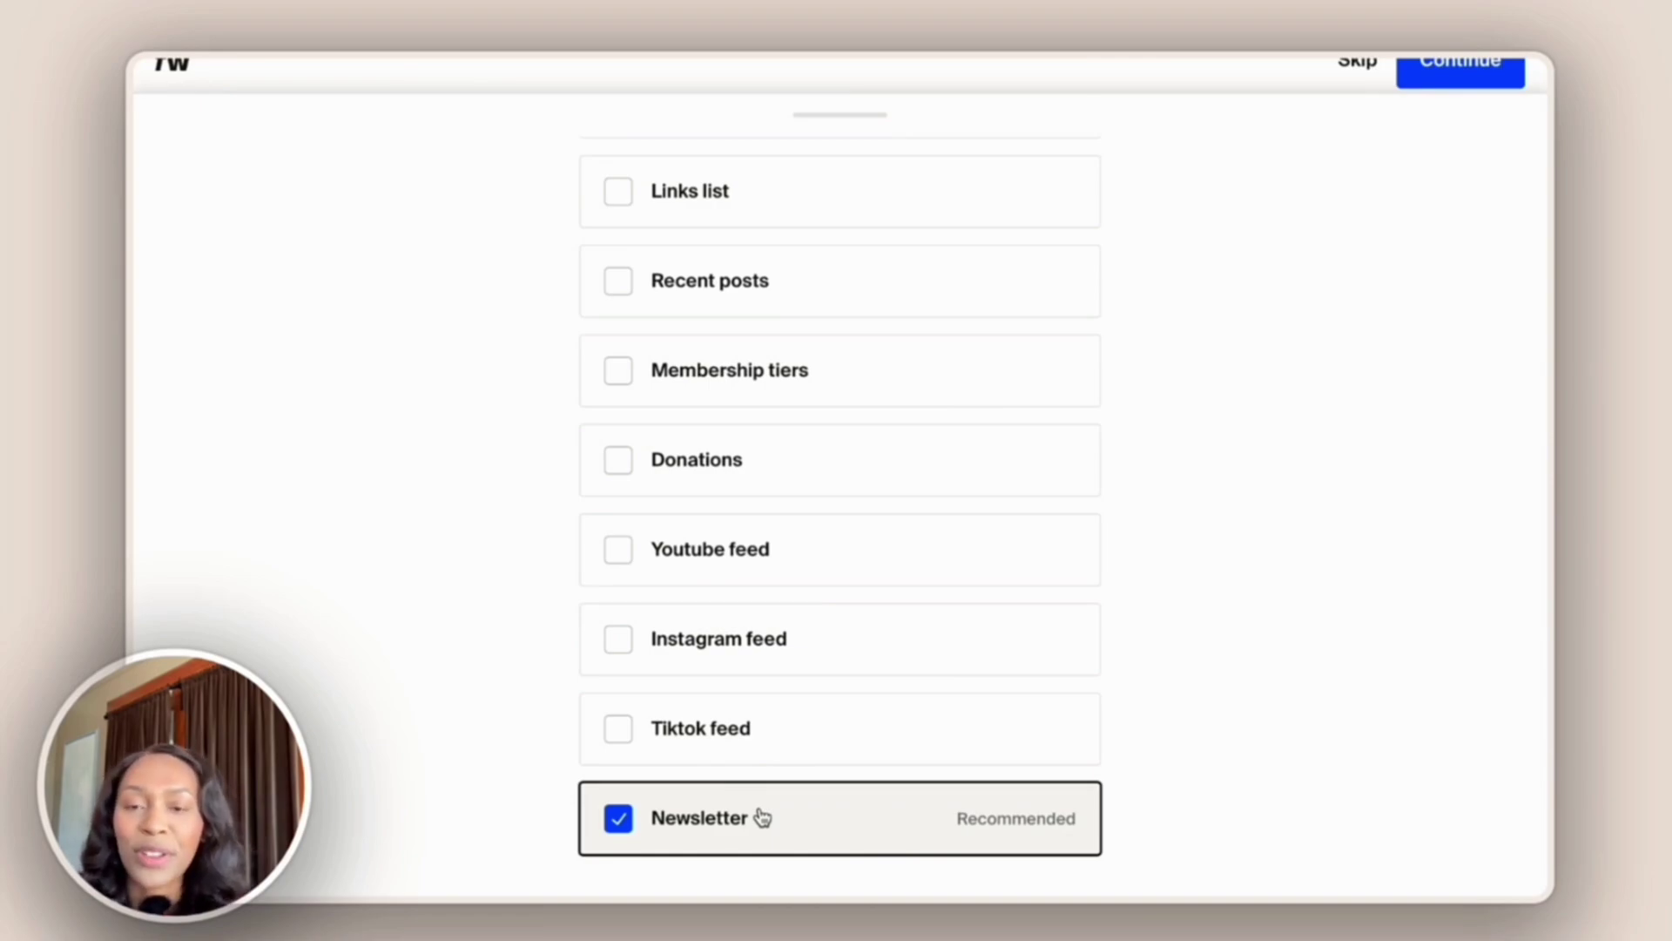
Check the homepage section choices and continue with the announcement bar, featured collection and newsletter selected.
scroll(763, 817, up, 5)
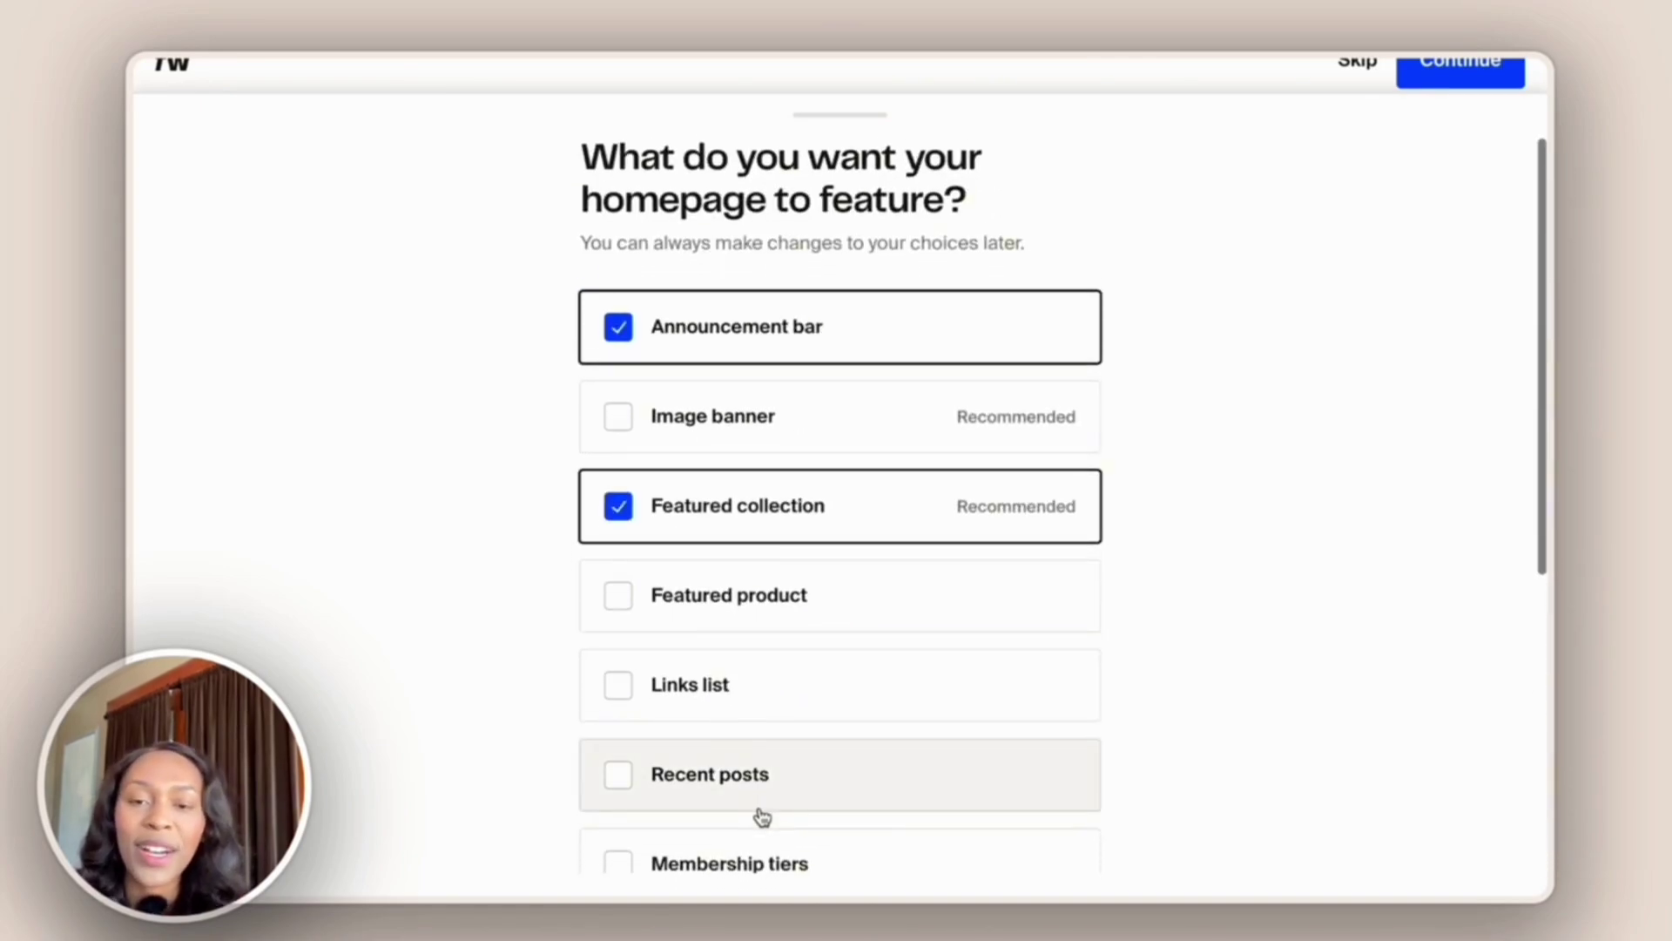
scroll(969, 511, down, 5)
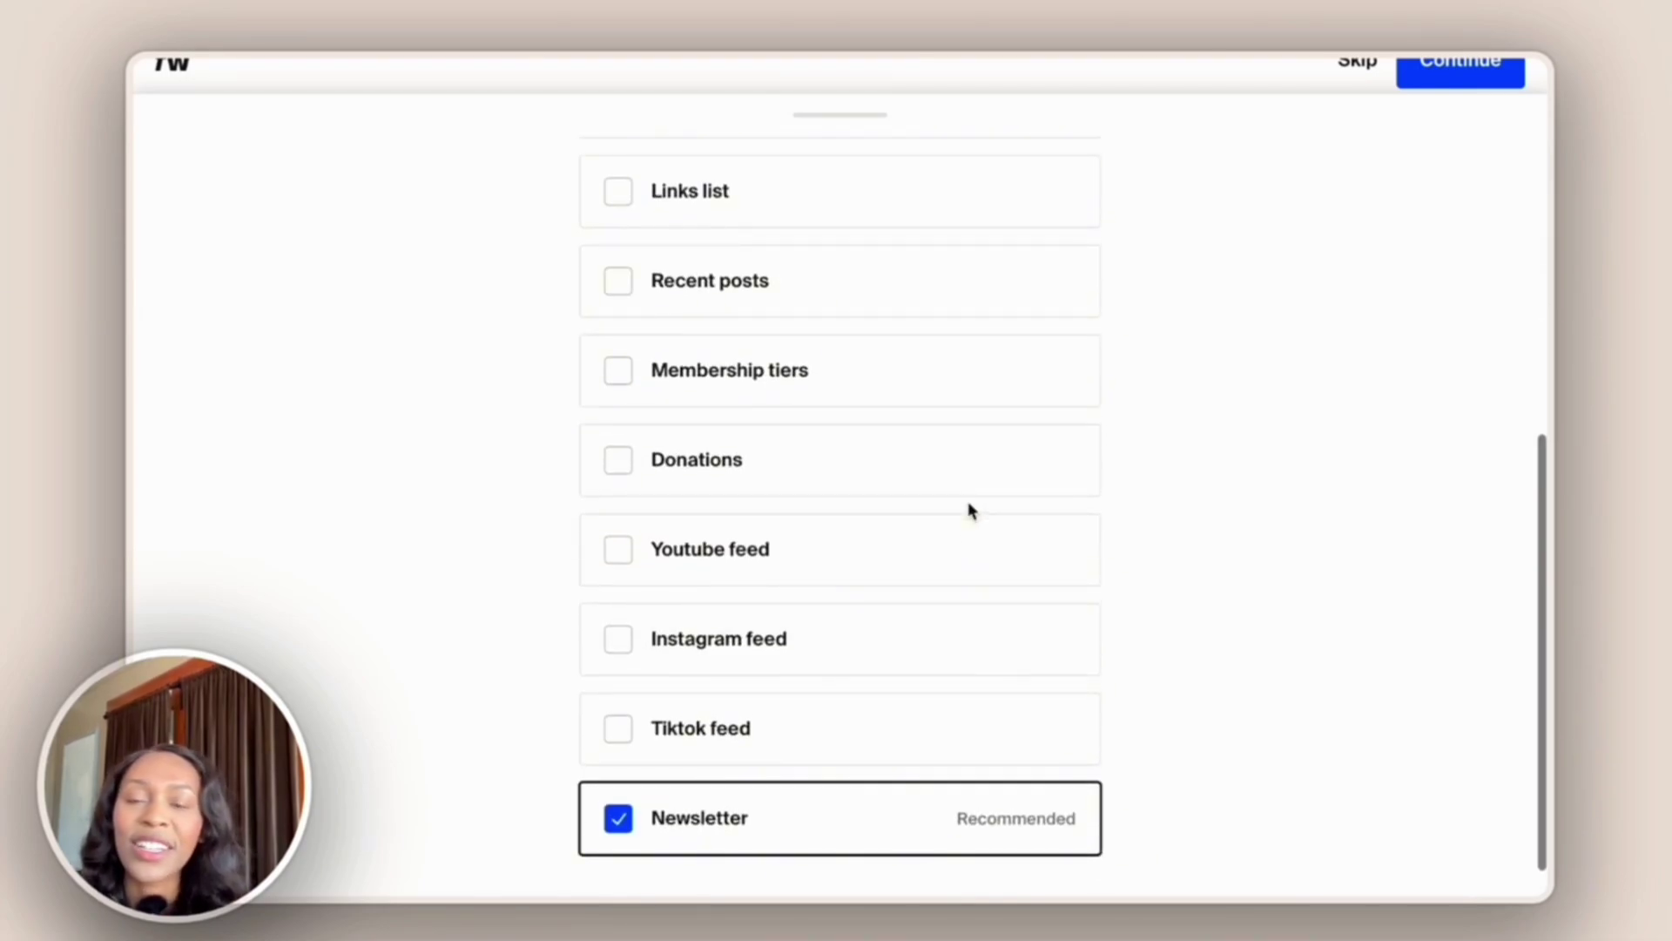
scroll(688, 490, up, 3)
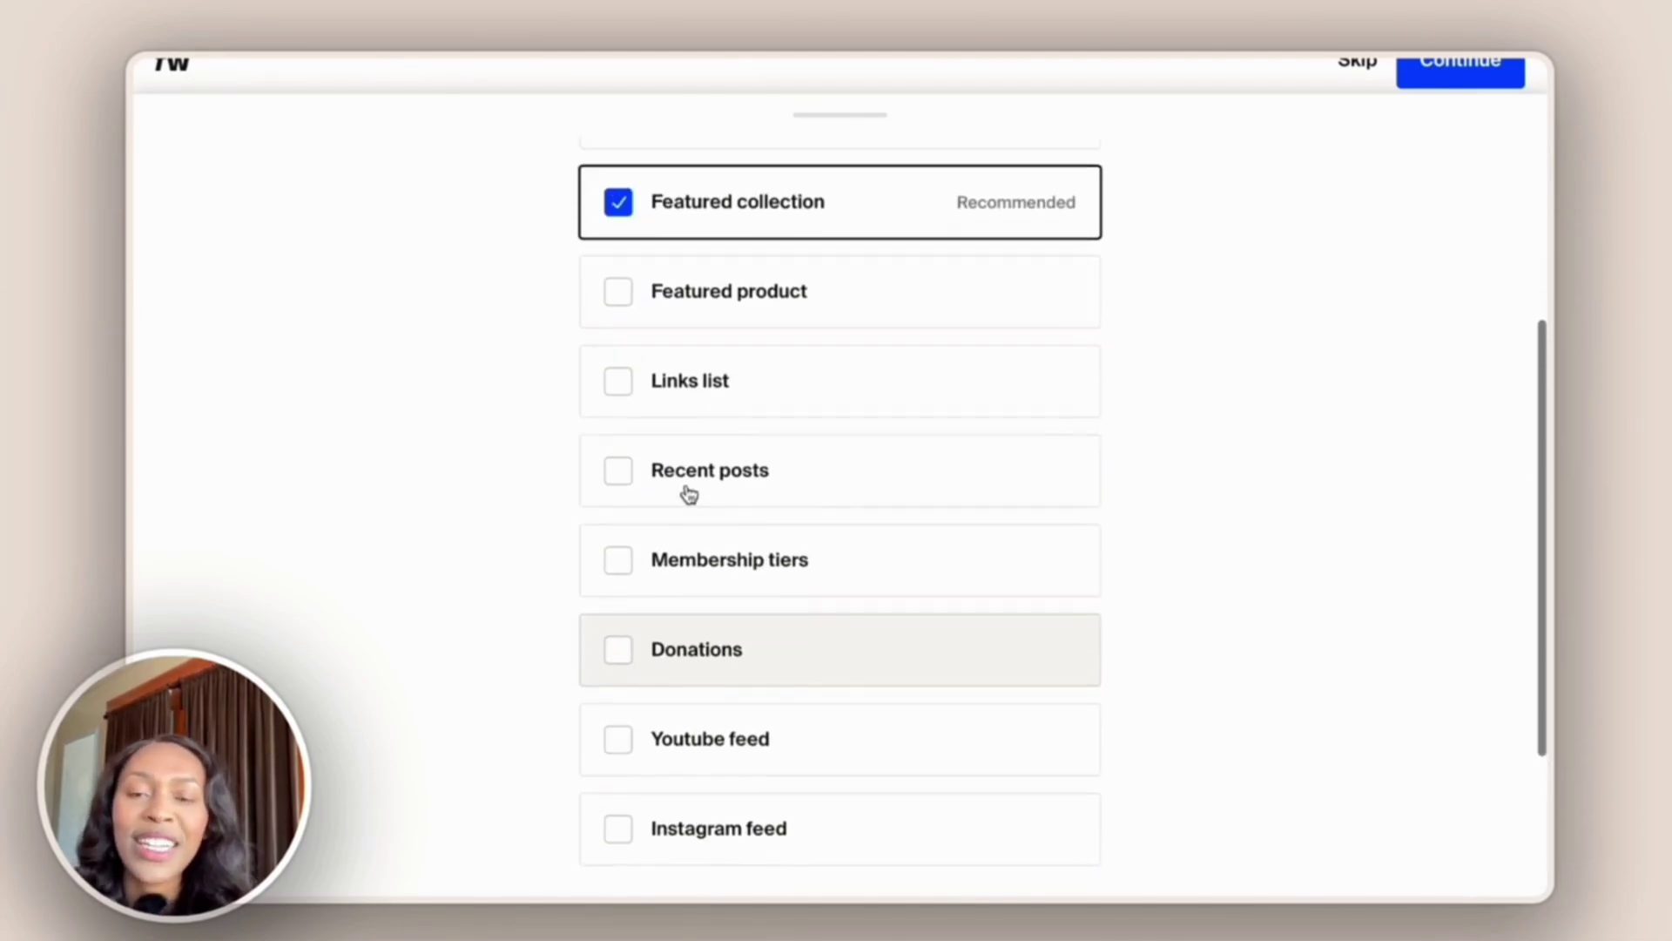
scroll(688, 490, down, 3)
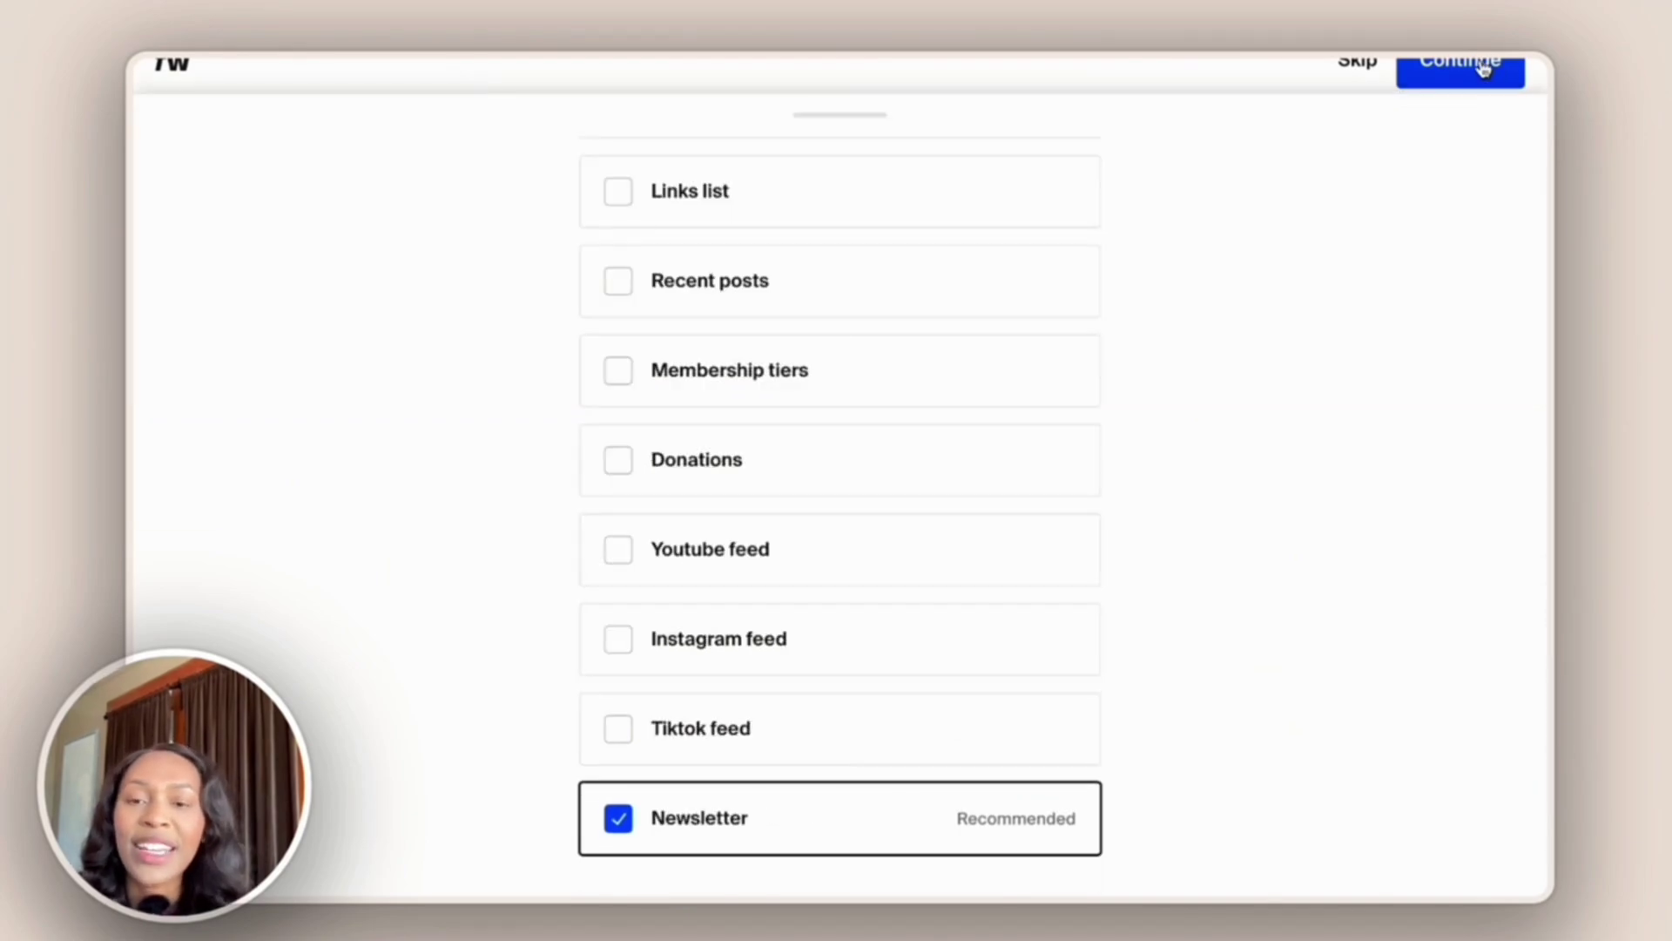
click(1483, 69)
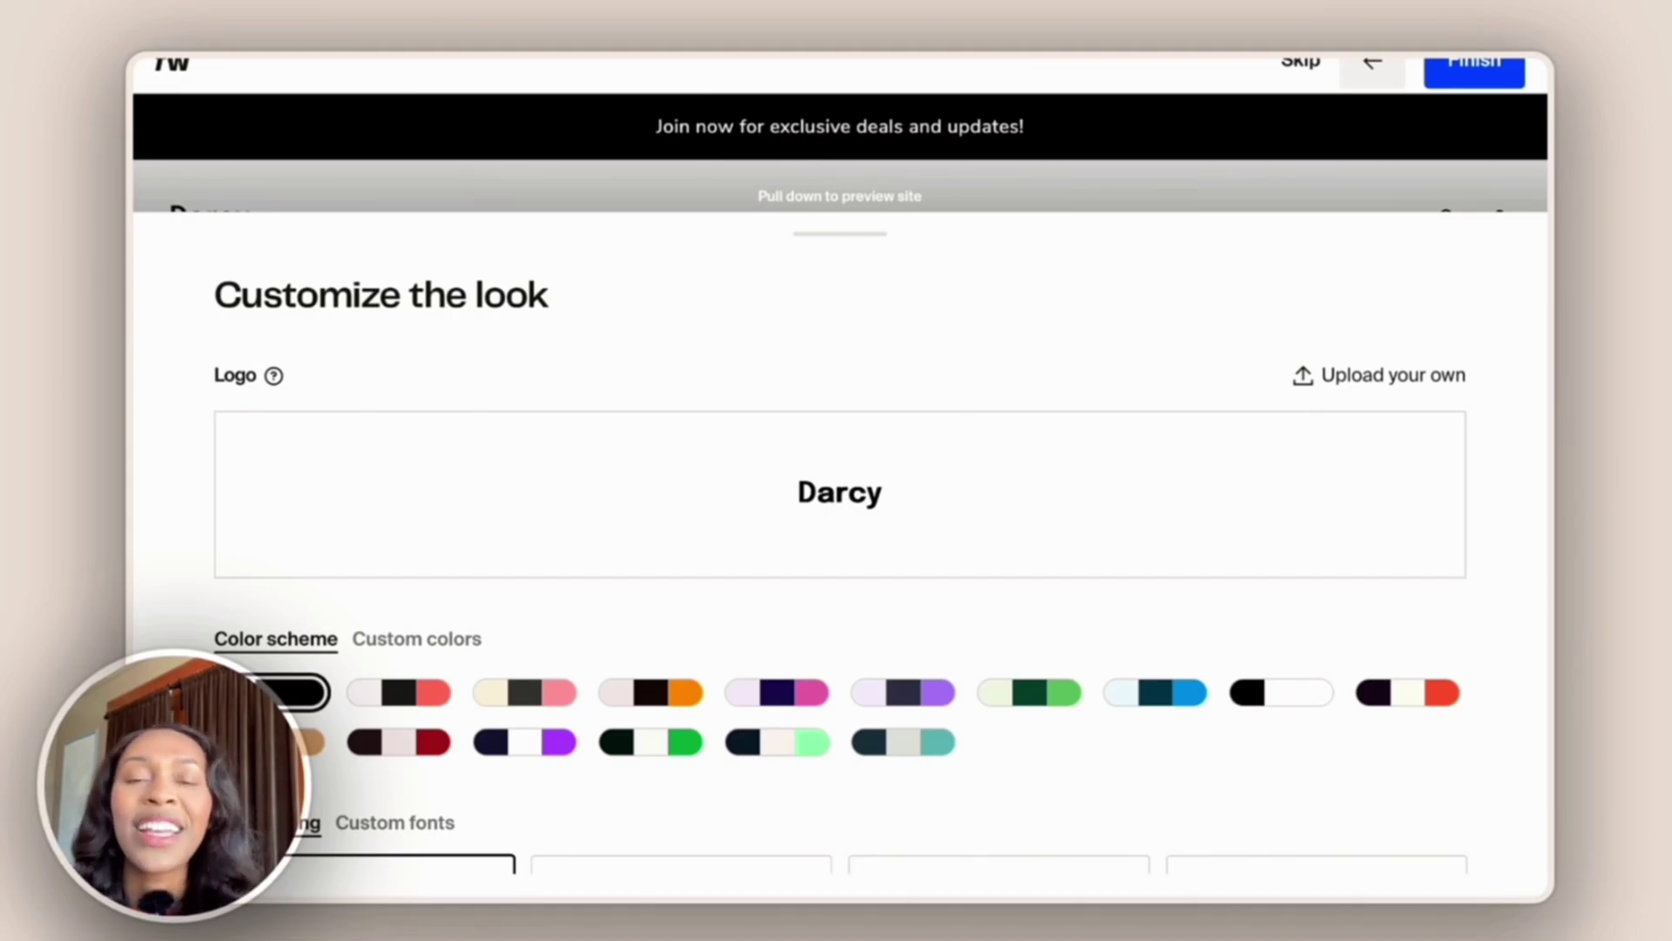
Choose the Monument Extended, Cabin font pairing for the site and finish the look setup.
scroll(840, 523, down, 1)
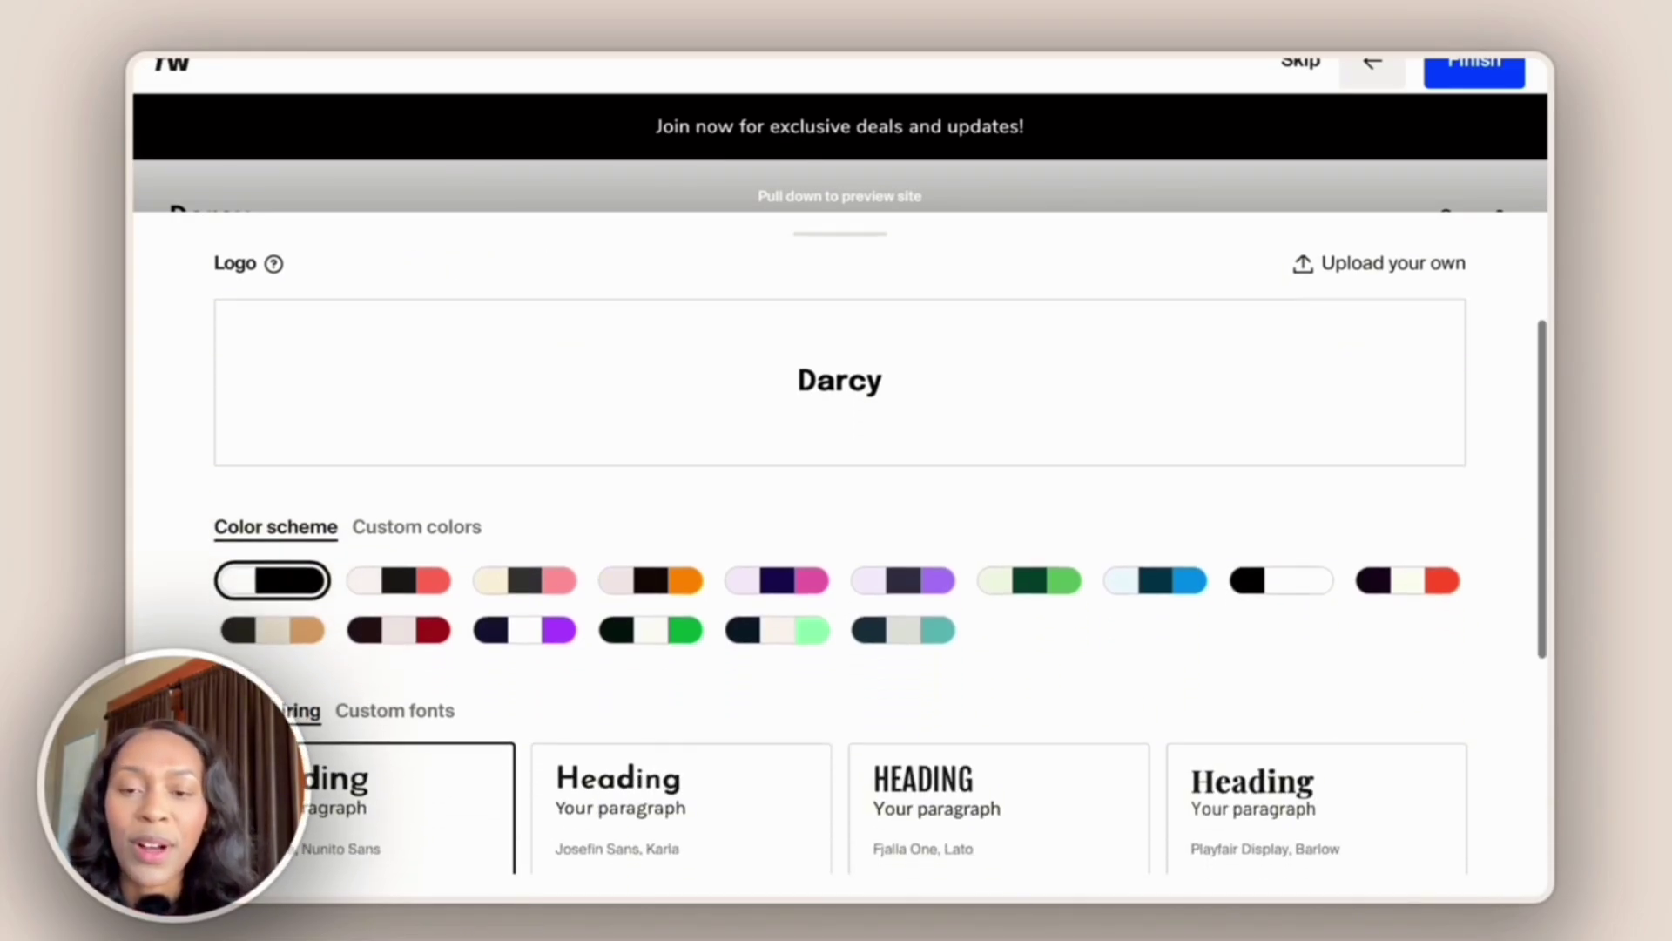
drag(839, 234, 915, 123)
scroll(661, 732, down, 4)
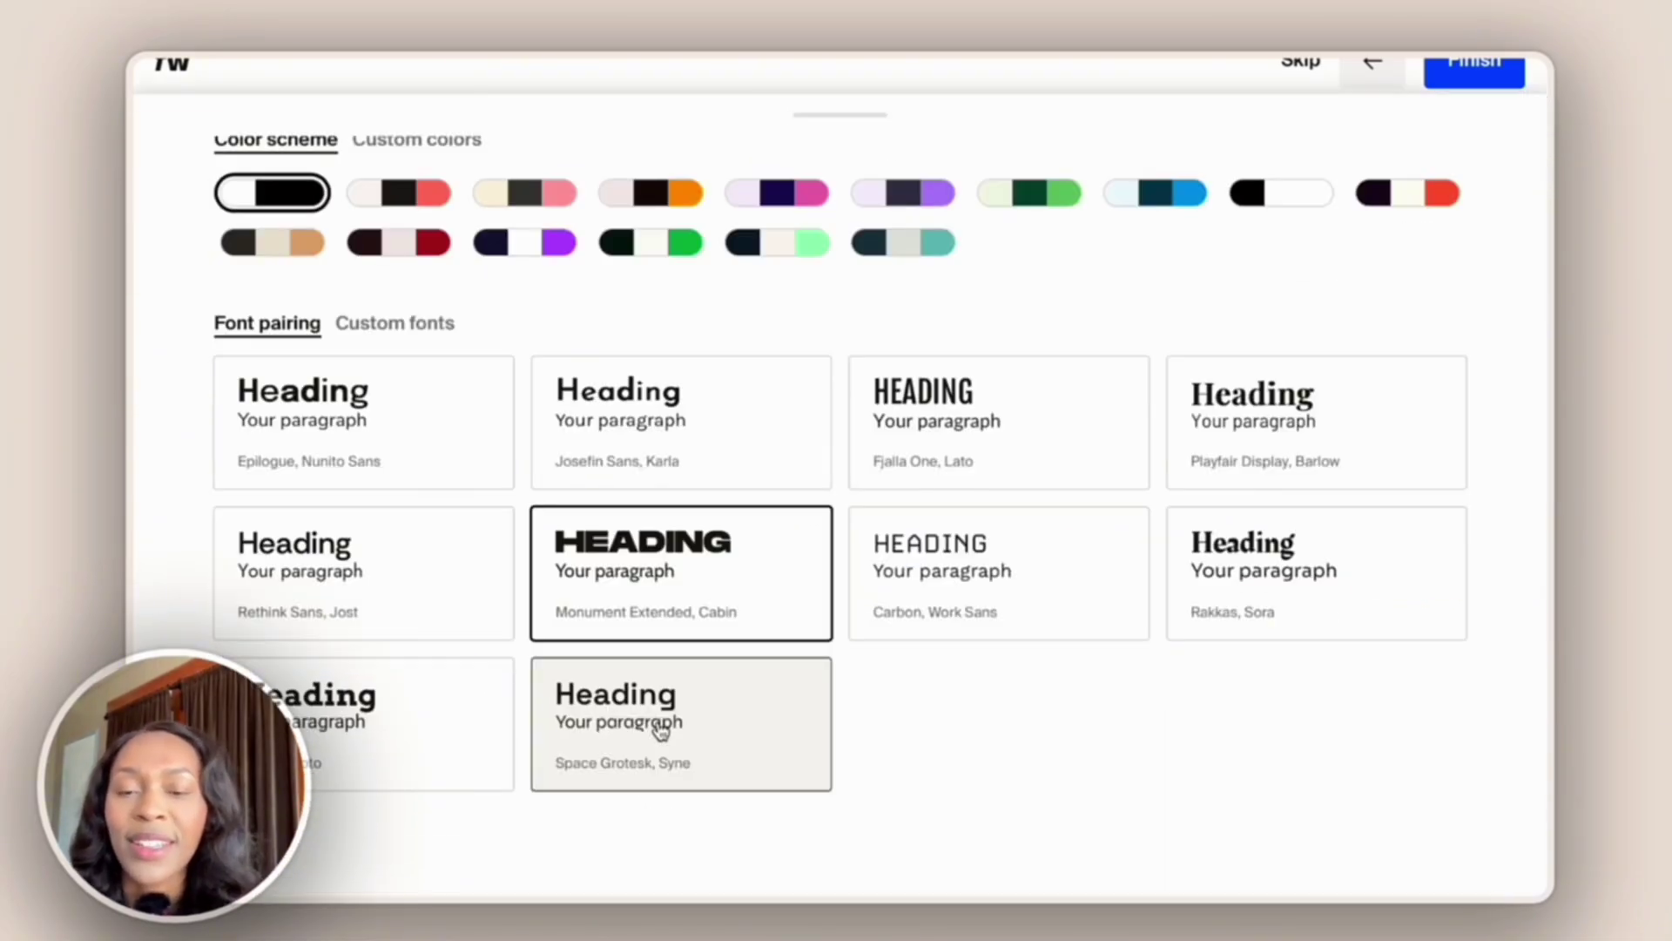
click(660, 567)
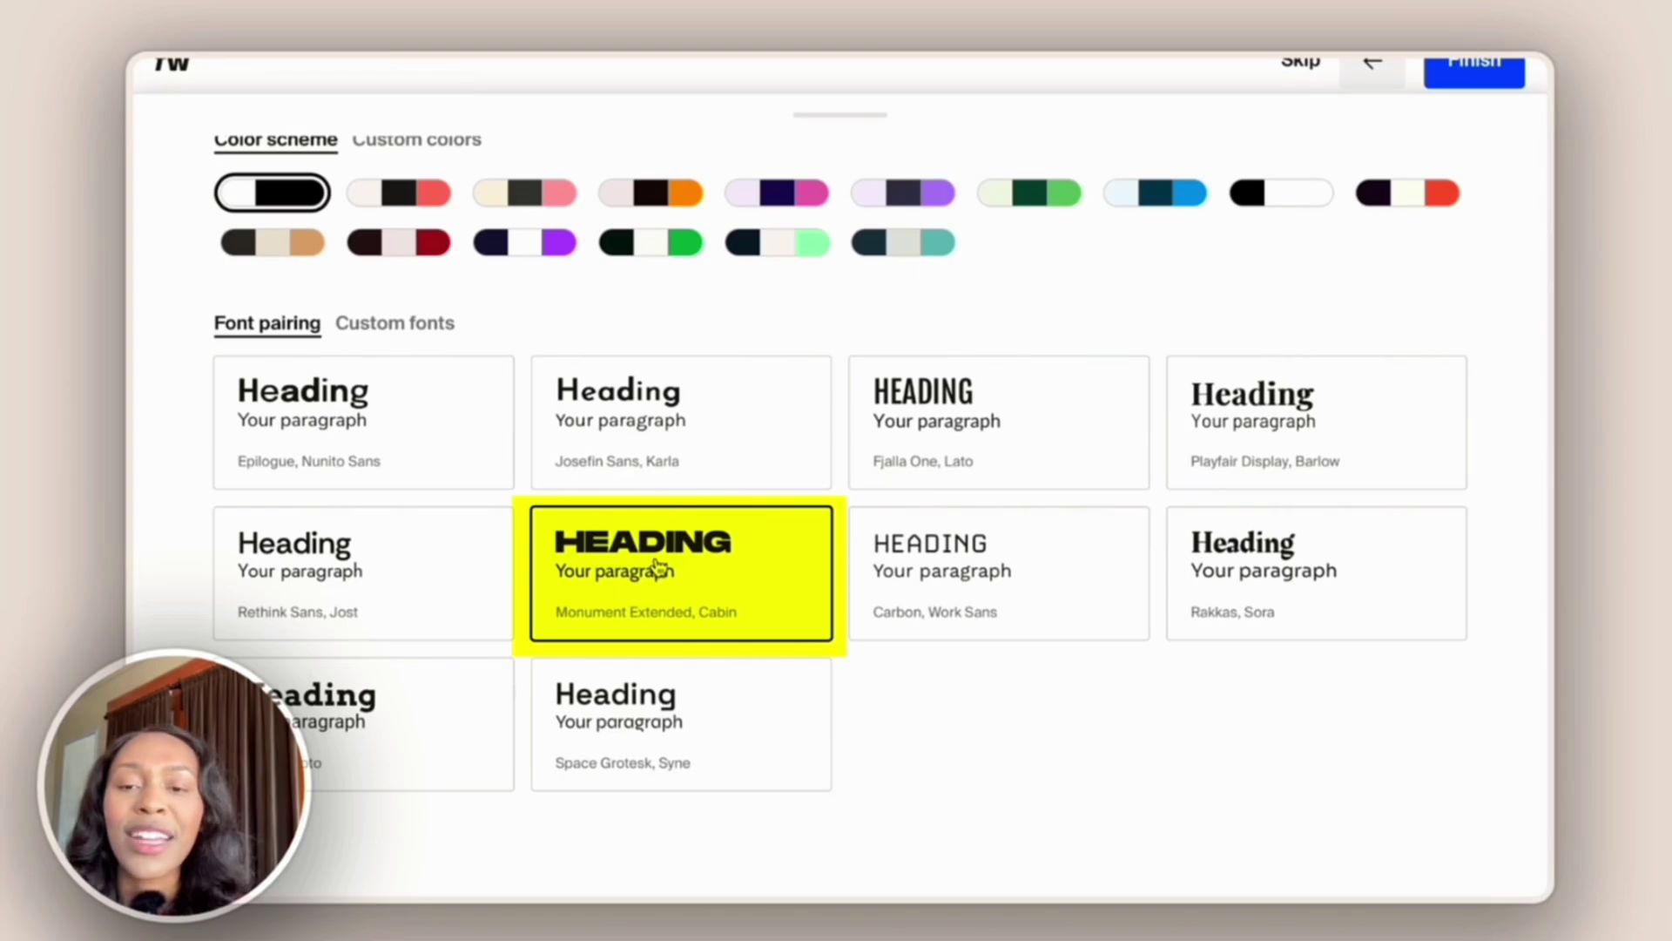
scroll(657, 567, up, 5)
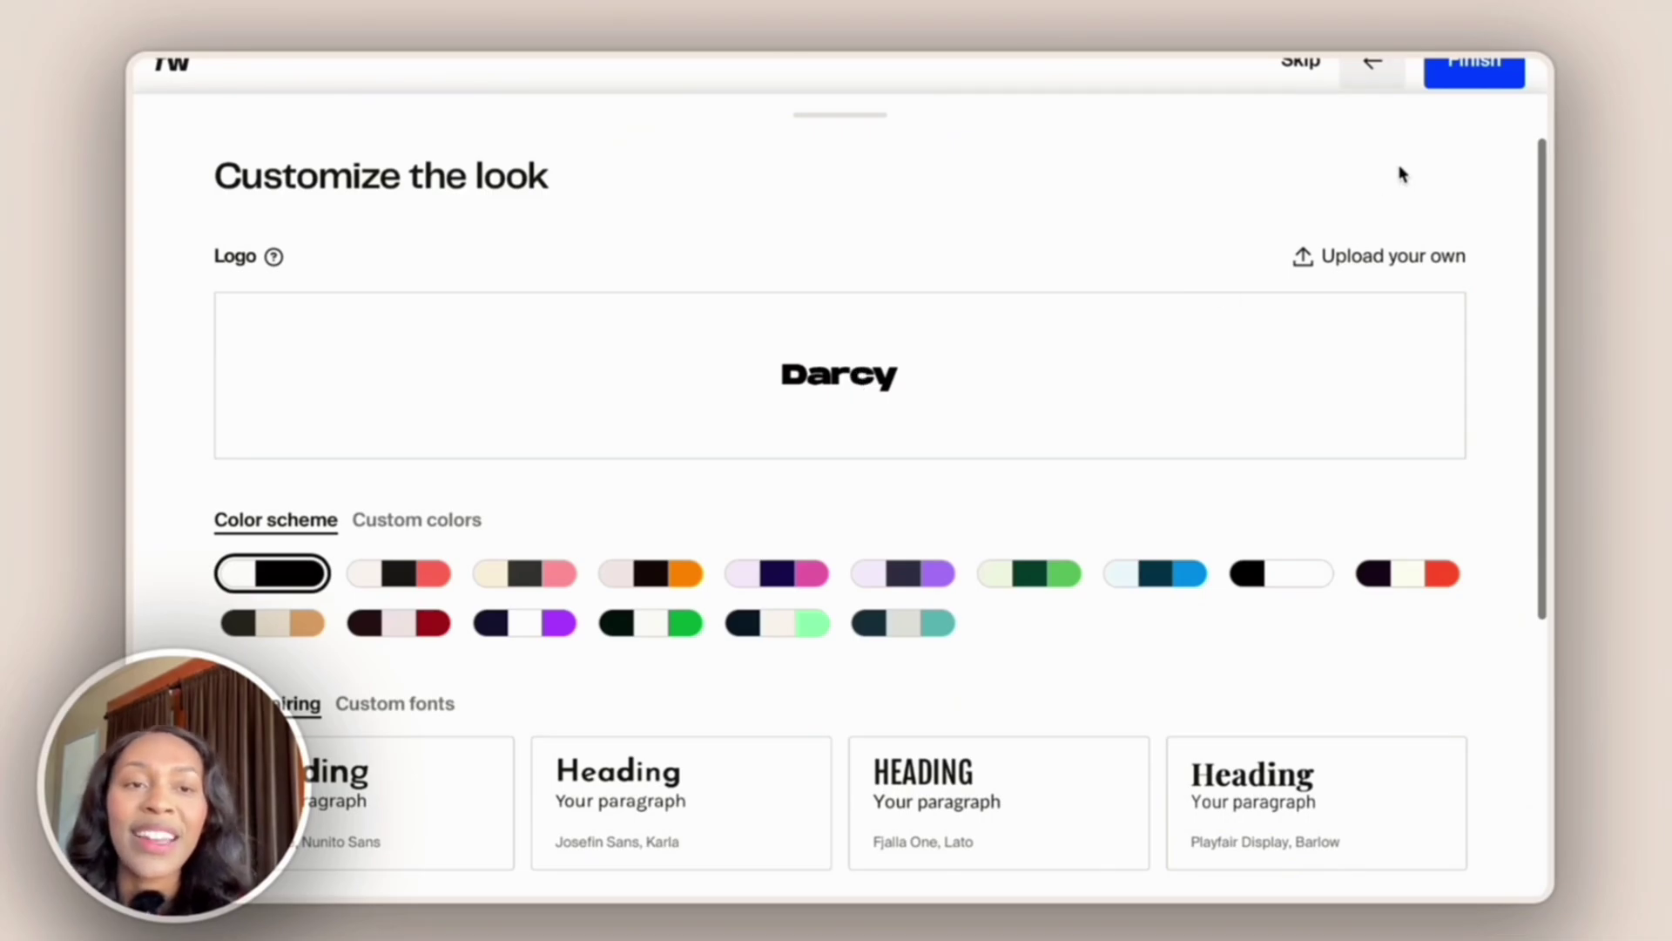
click(1460, 66)
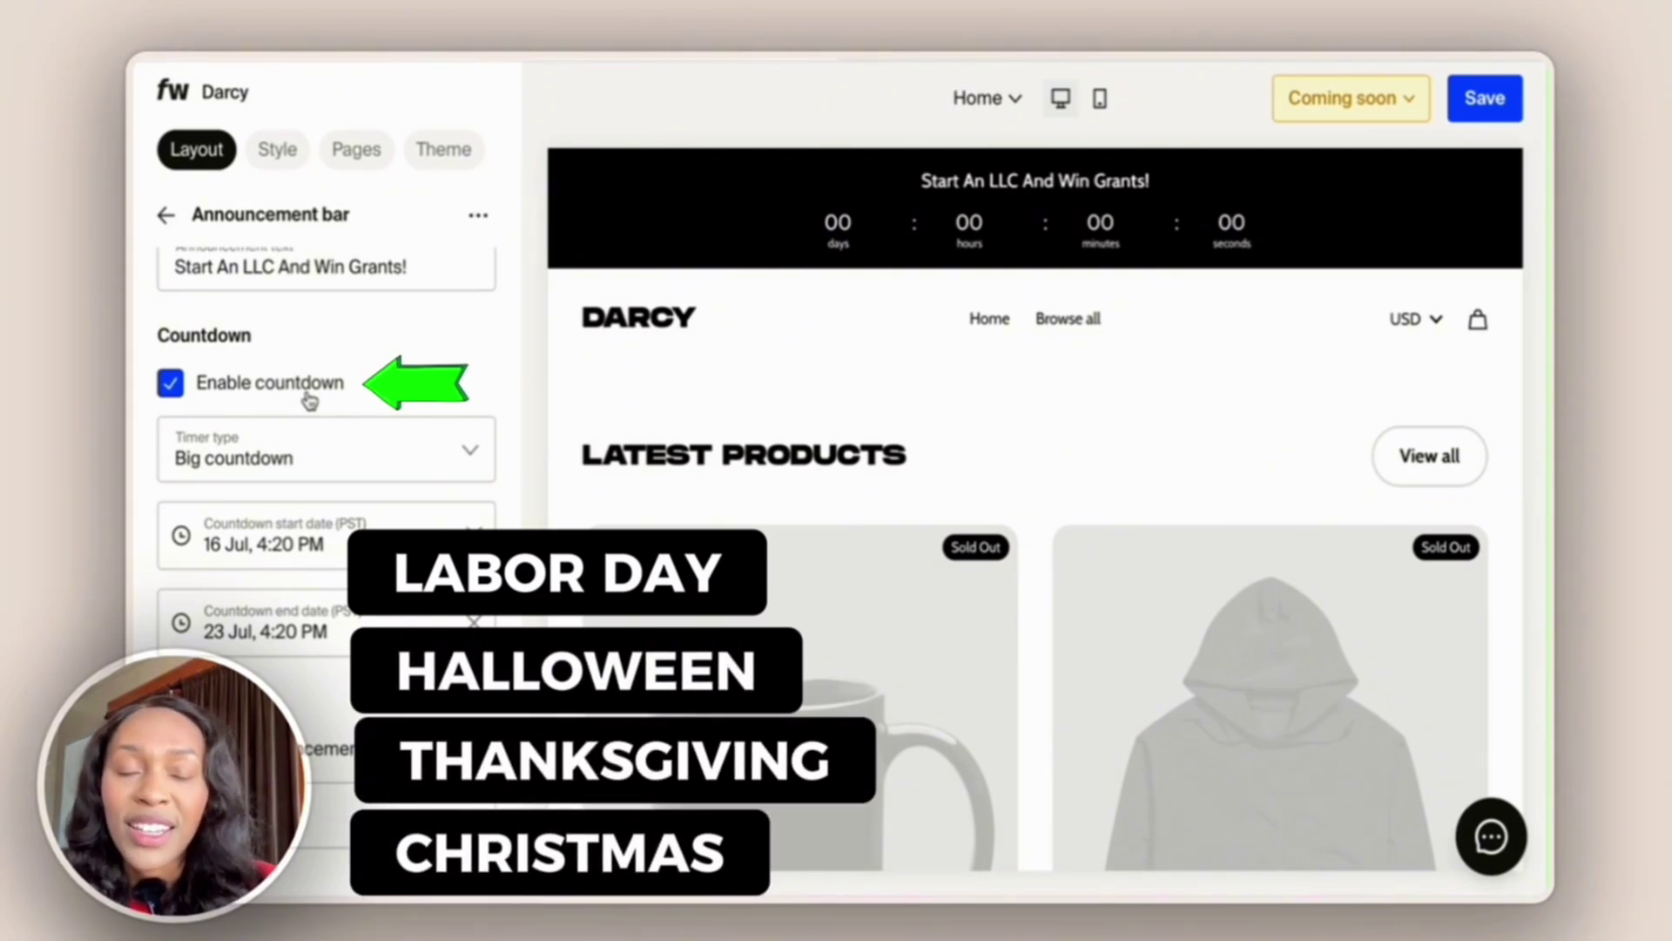
Try making the announcement bar clickable, then switch that option back off.
scroll(237, 375, up, 1)
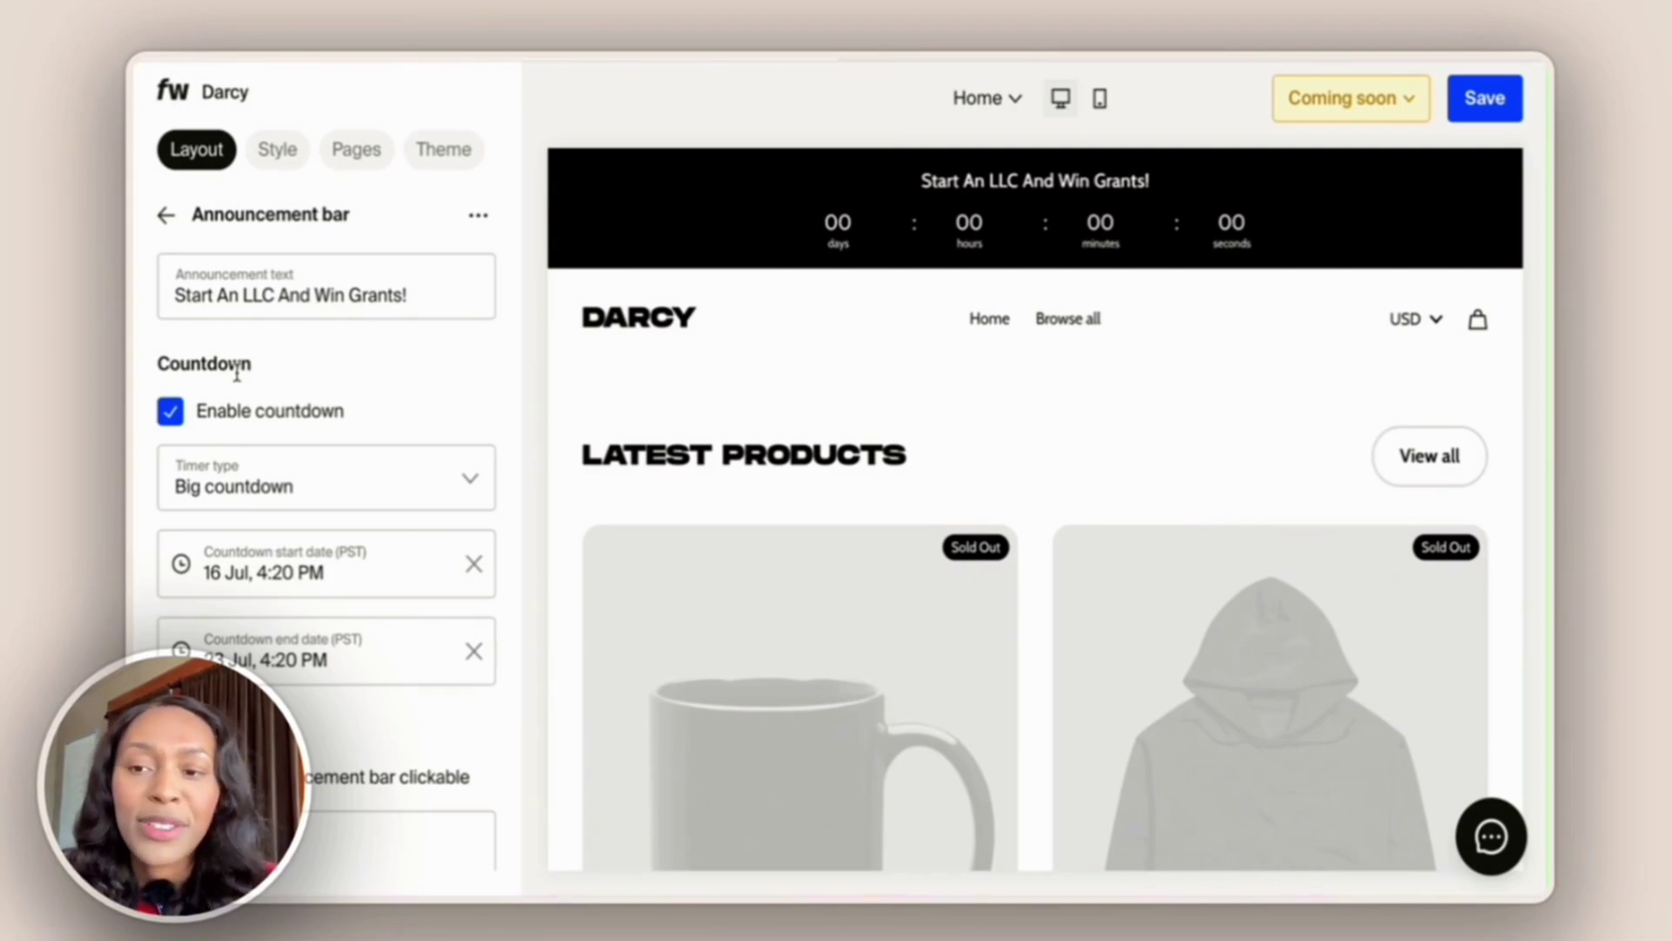
scroll(237, 375, down, 3)
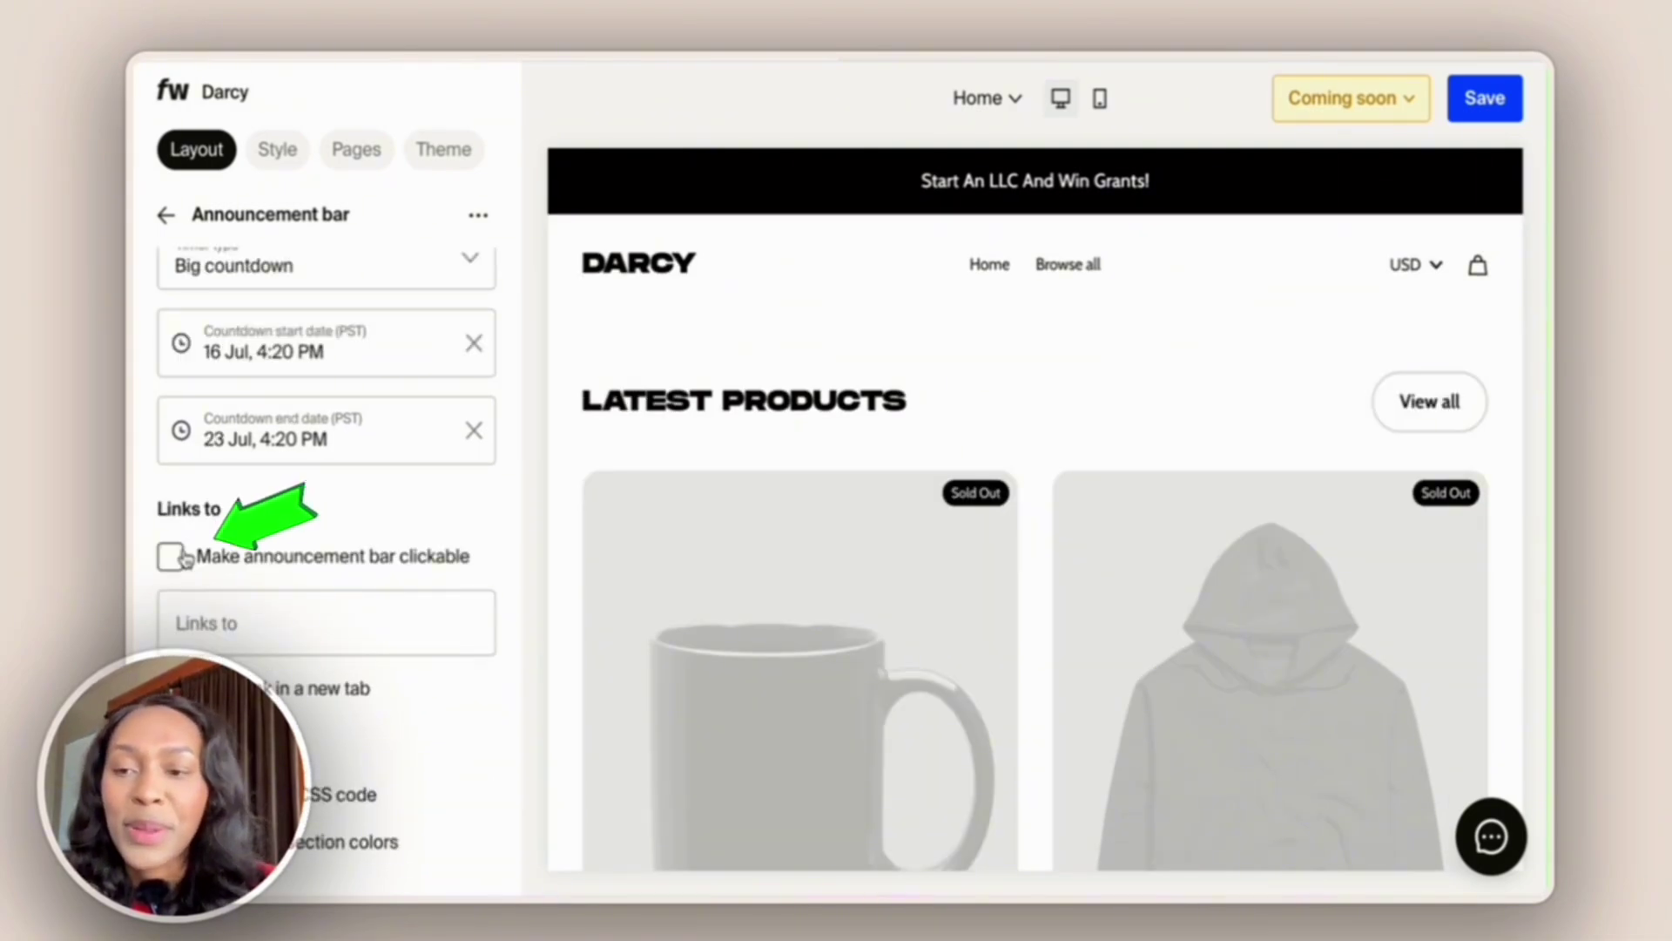
click(178, 557)
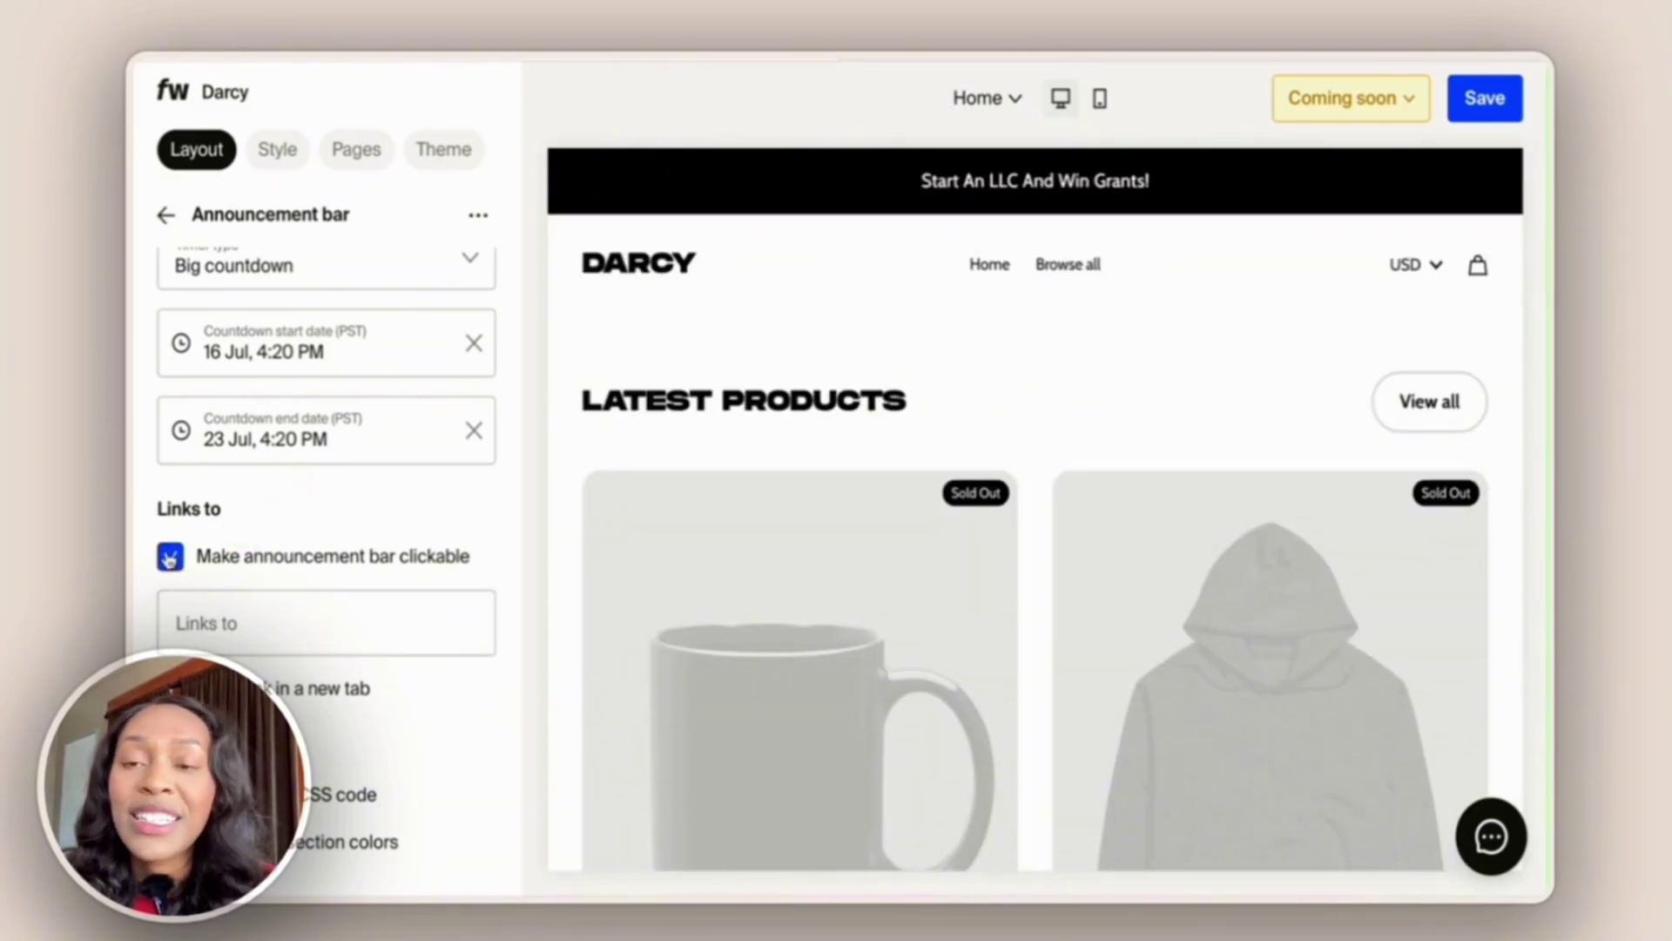
click(170, 557)
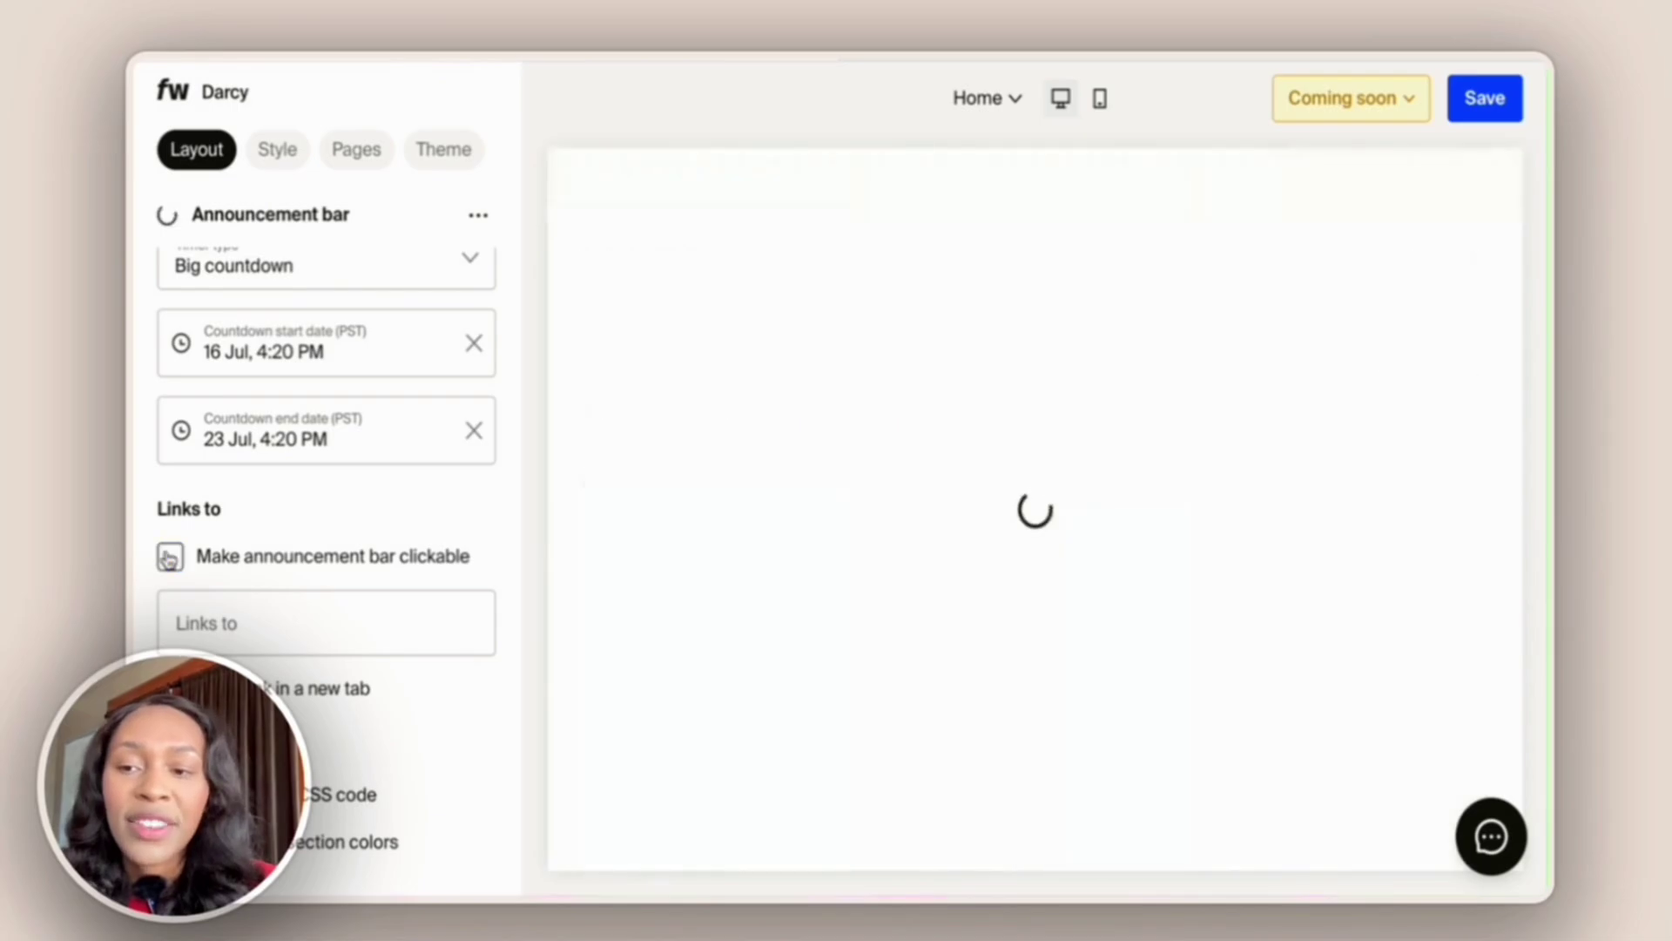
Turn off custom section colors in the announcement bar's advanced settings.
scroll(170, 557, down, 3)
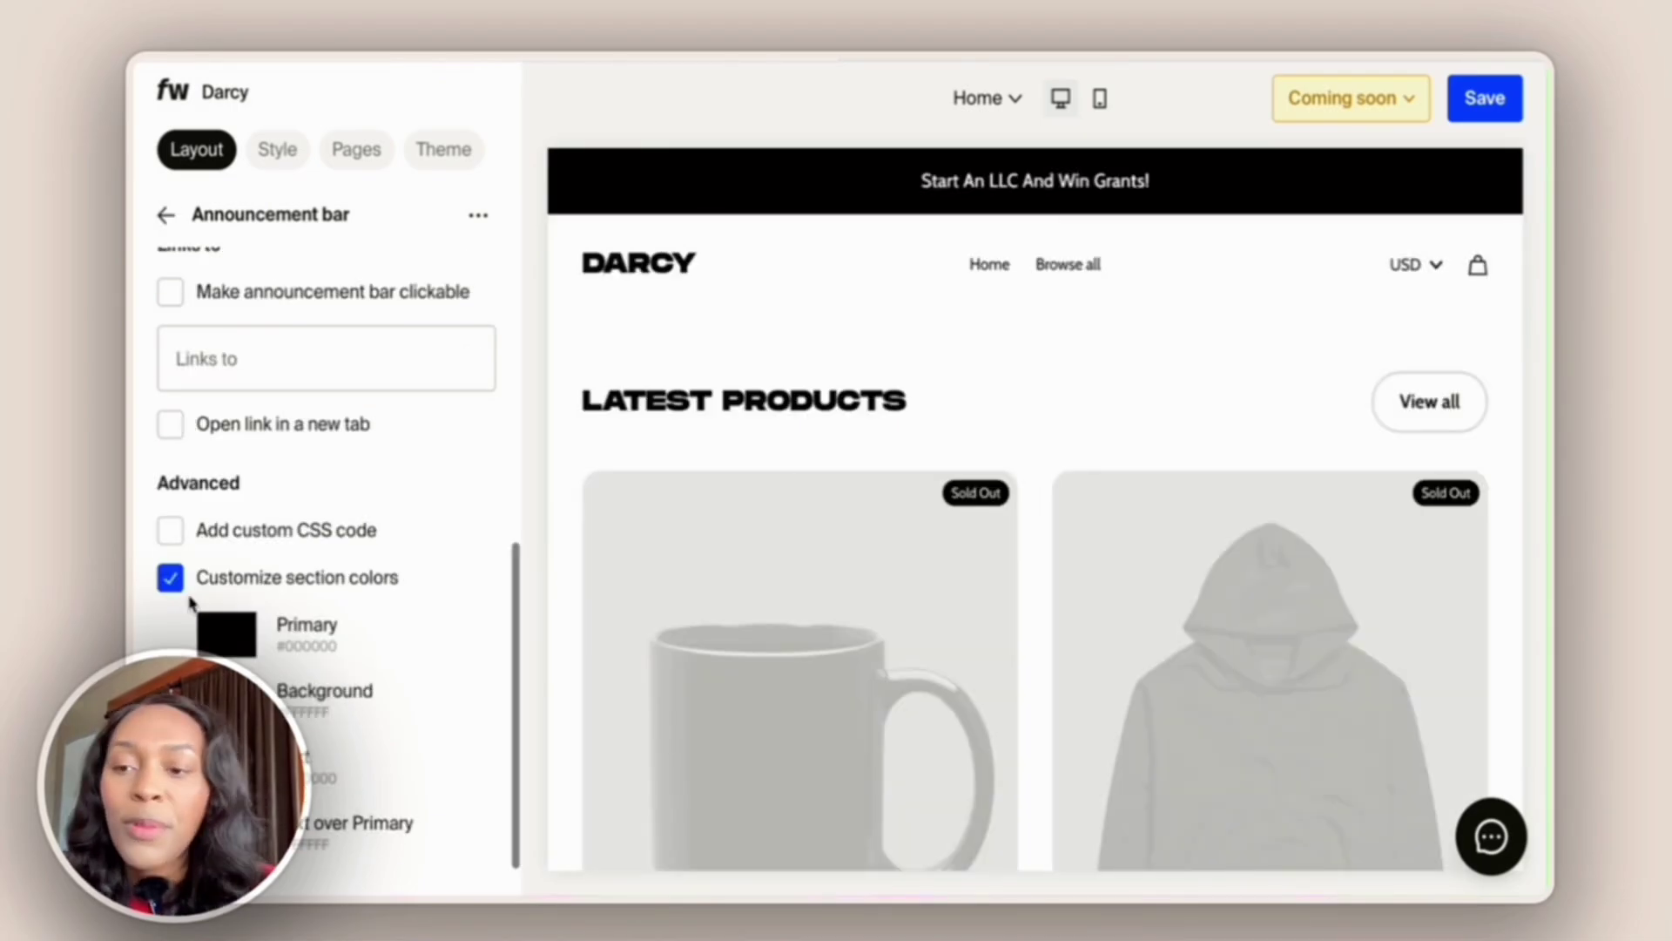
click(165, 577)
scroll(179, 592, up, 3)
Set the image corner radius to 0 px in the site's colors and appearance settings.
click(273, 155)
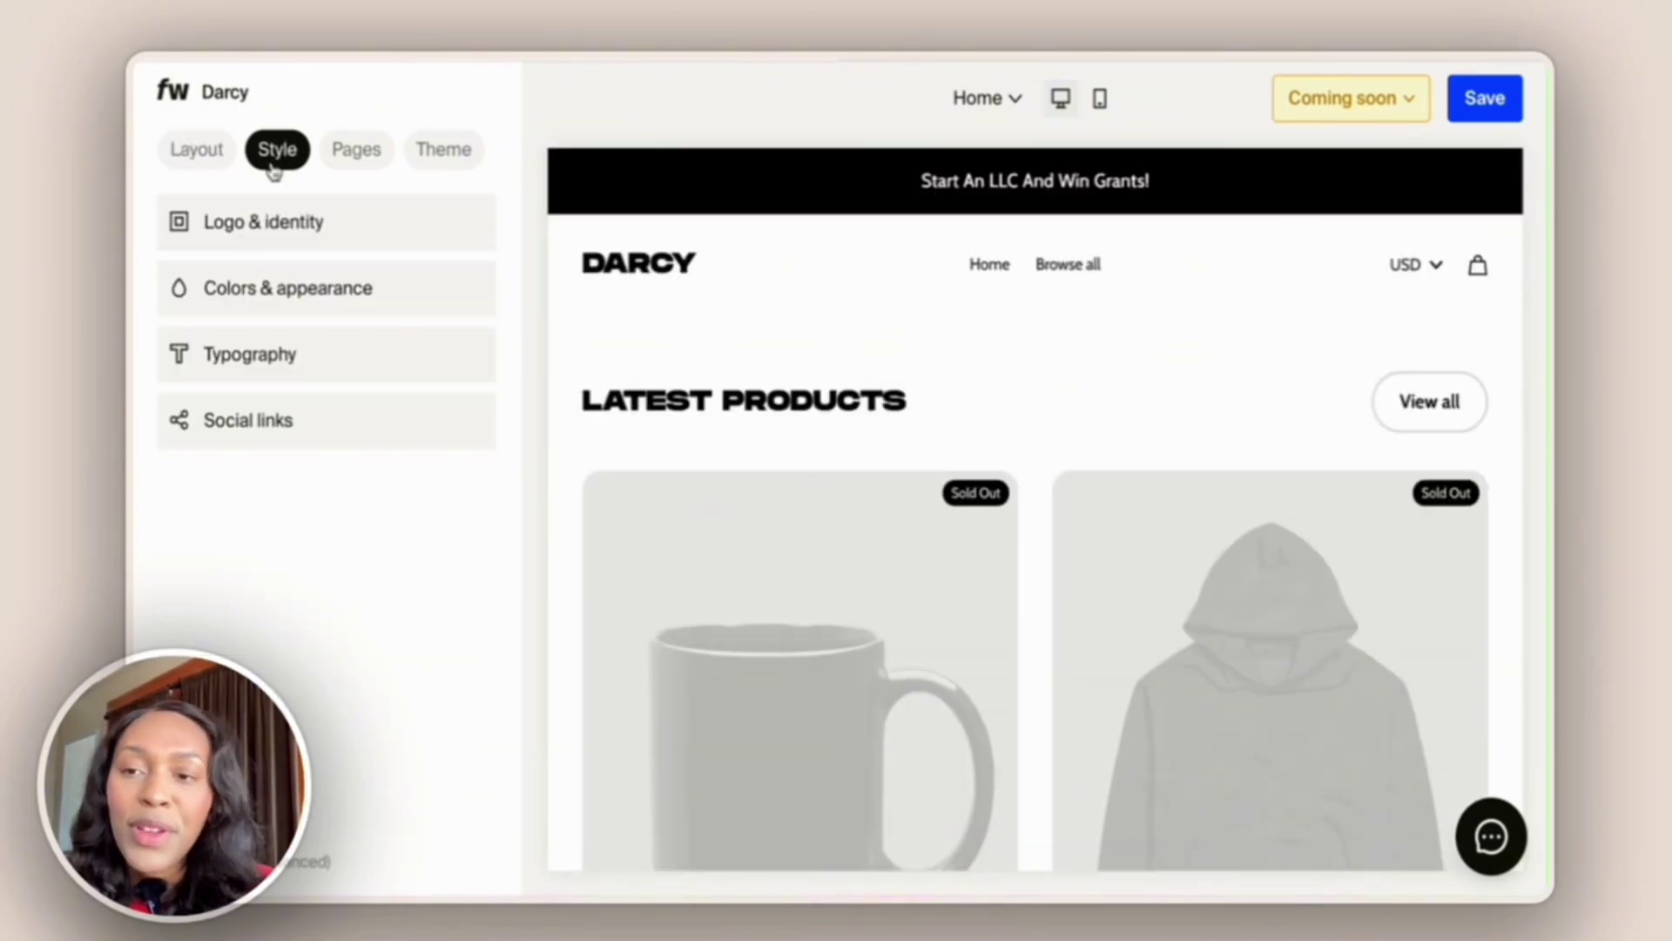
click(265, 232)
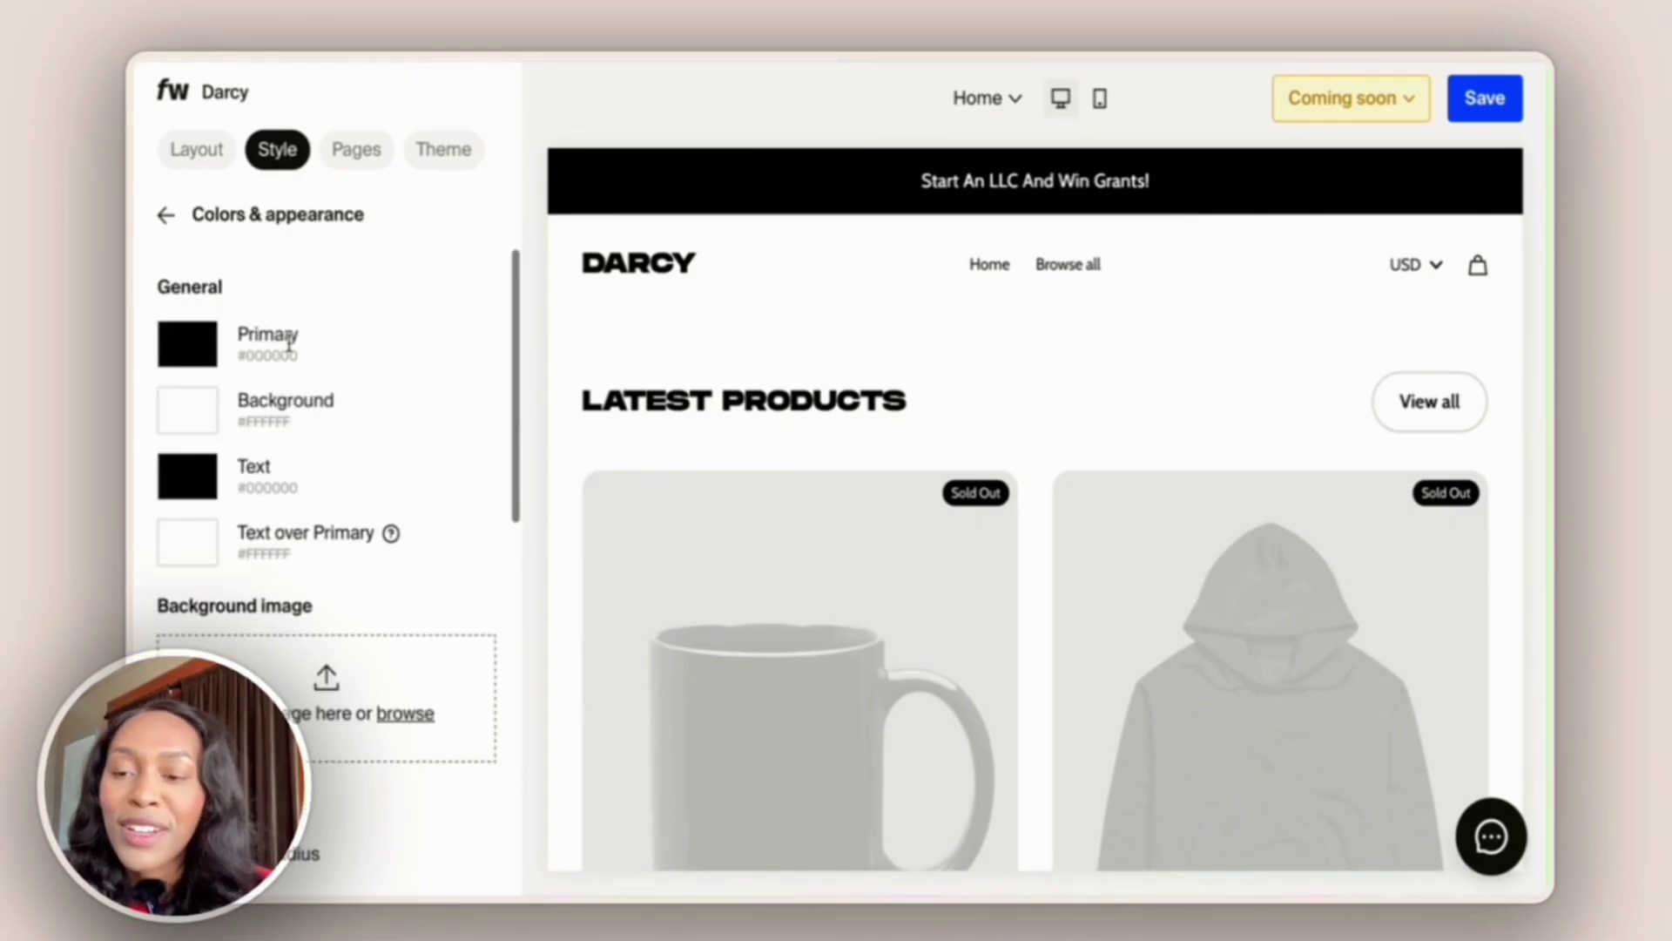
scroll(291, 418, down, 4)
scroll(336, 452, up, 2)
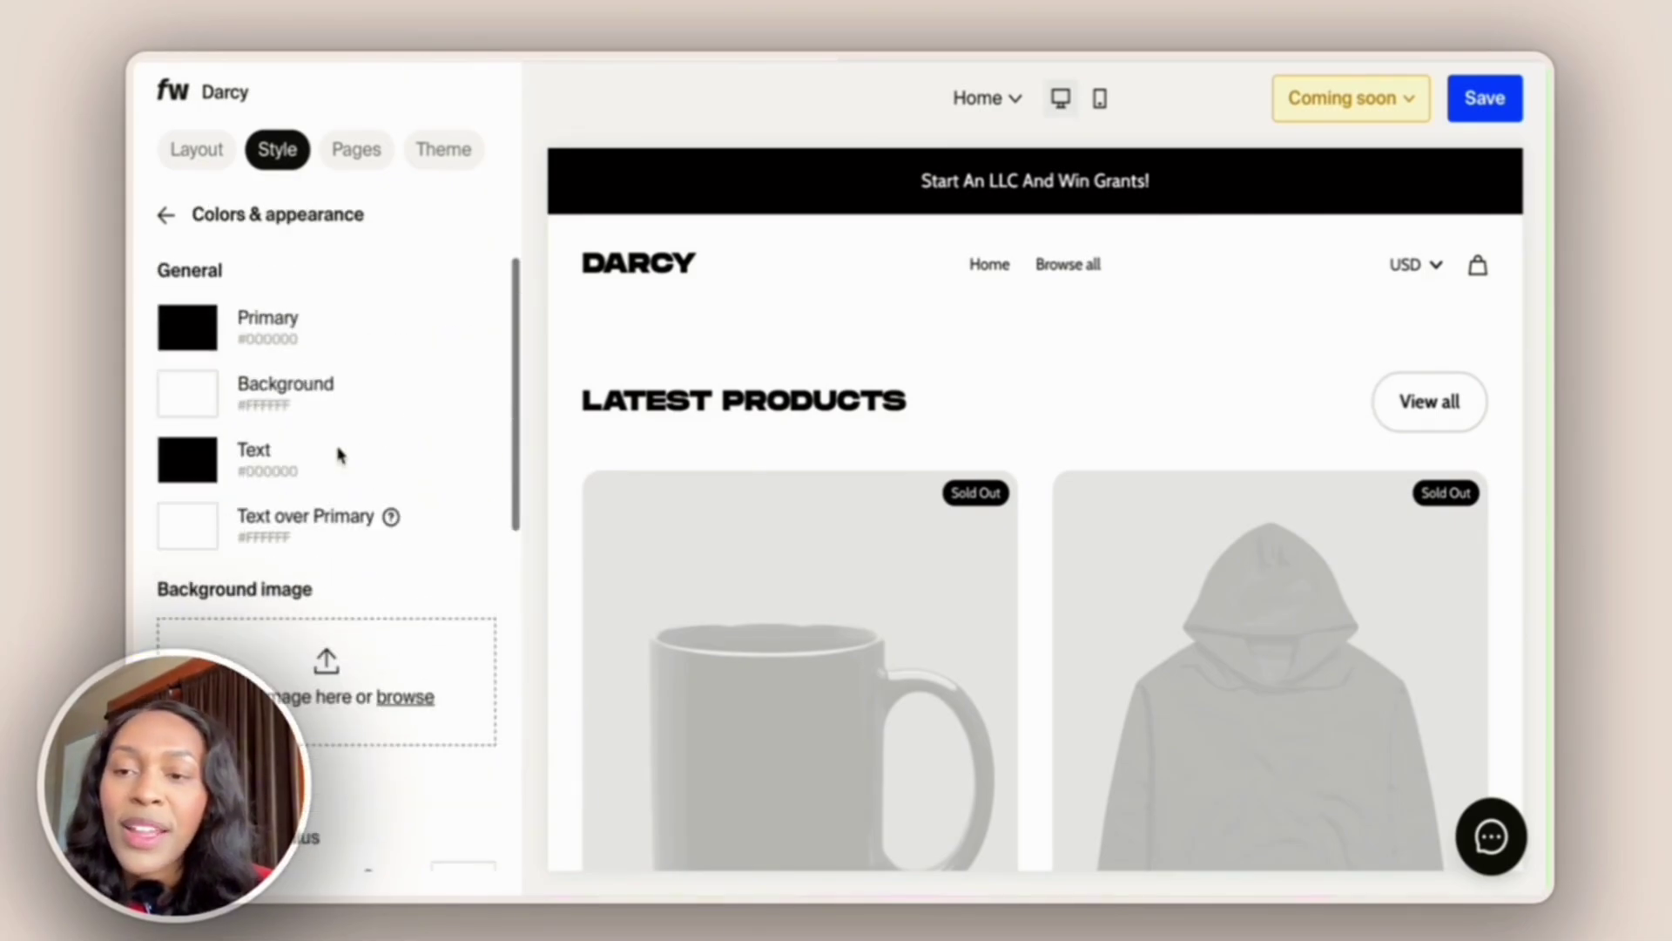
scroll(340, 454, down, 2)
scroll(338, 455, down, 1)
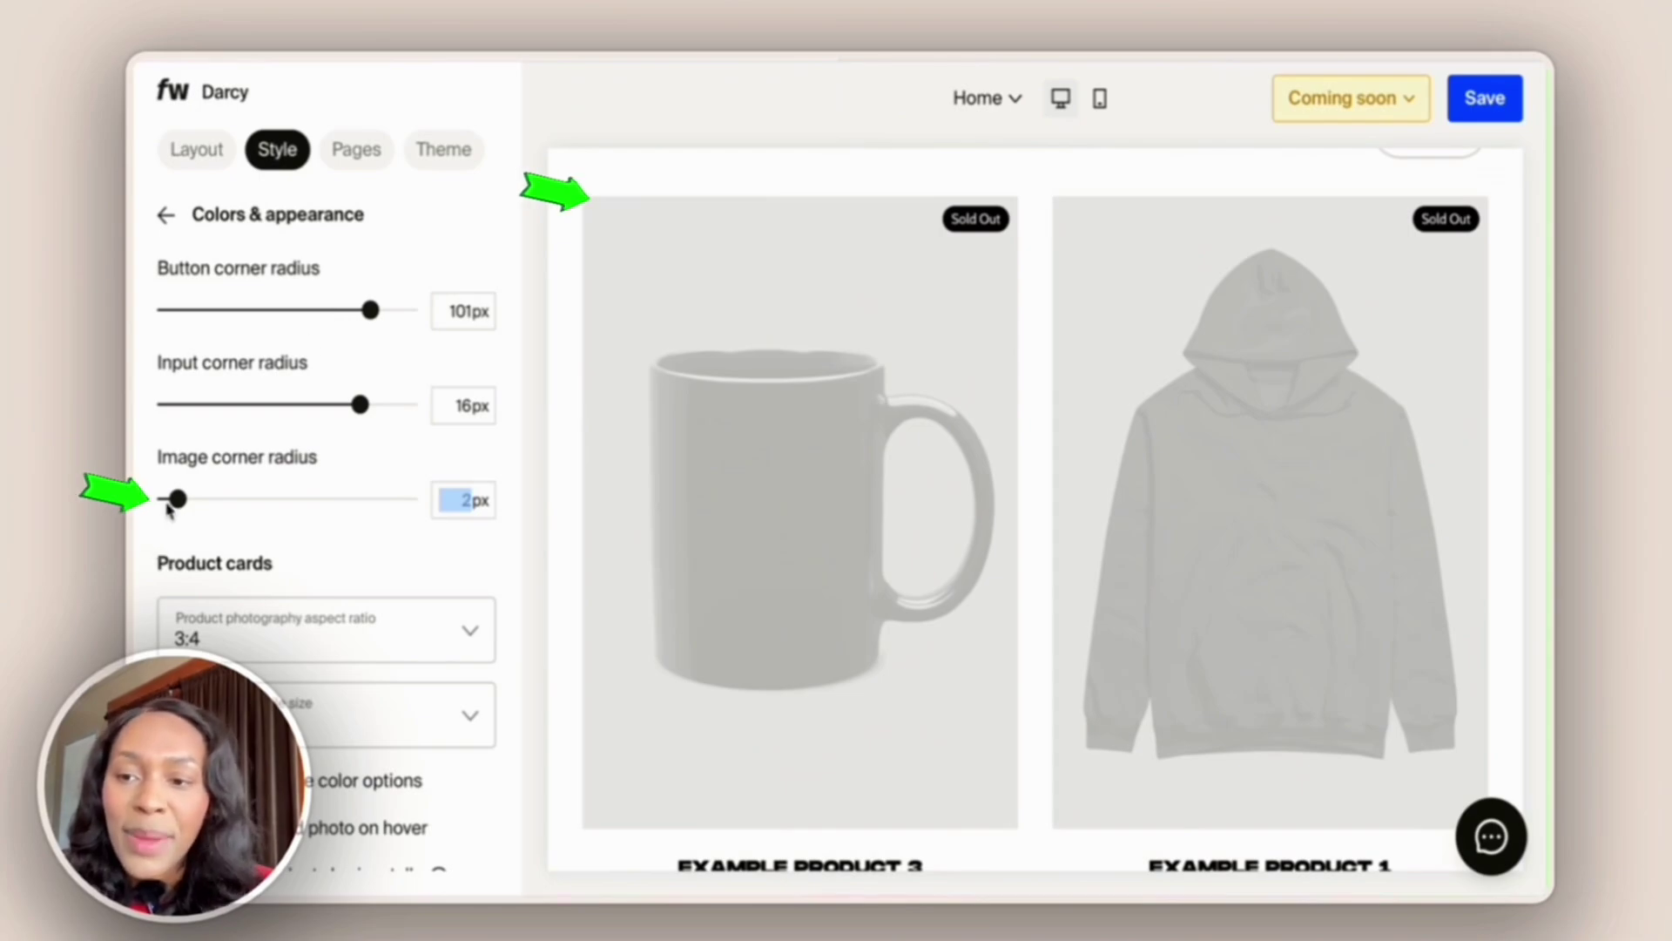
drag(176, 499, 402, 527)
text(0)
scroll(406, 523, down, 2)
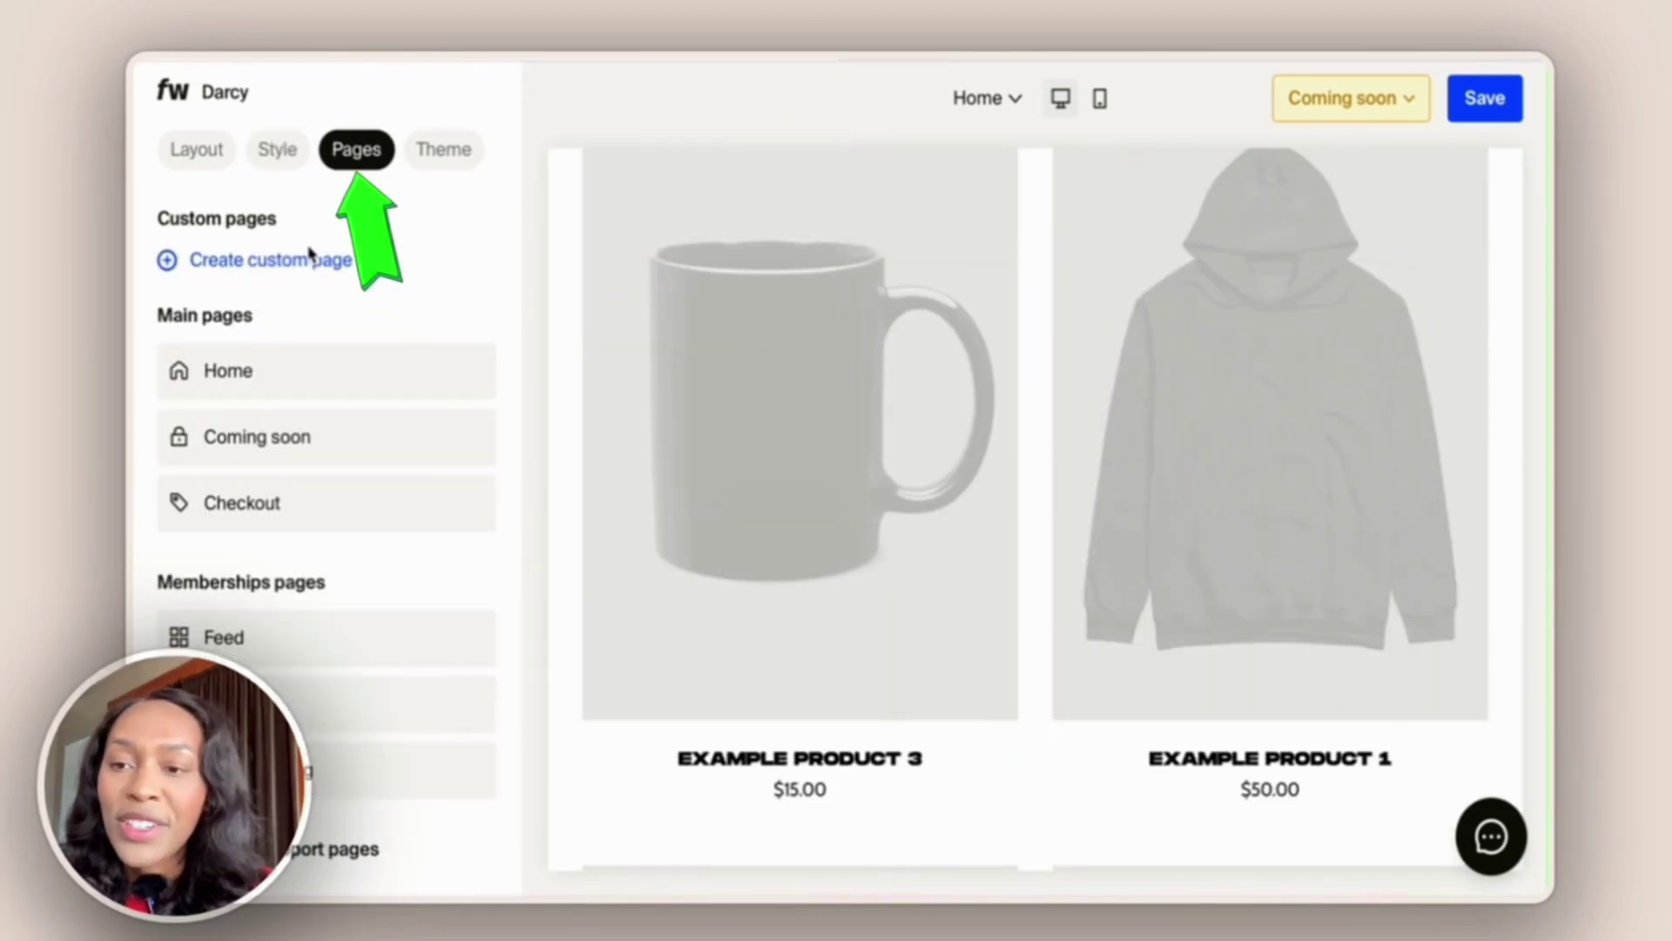
Add a Featured product section to the home page.
scroll(975, 266, up, 5)
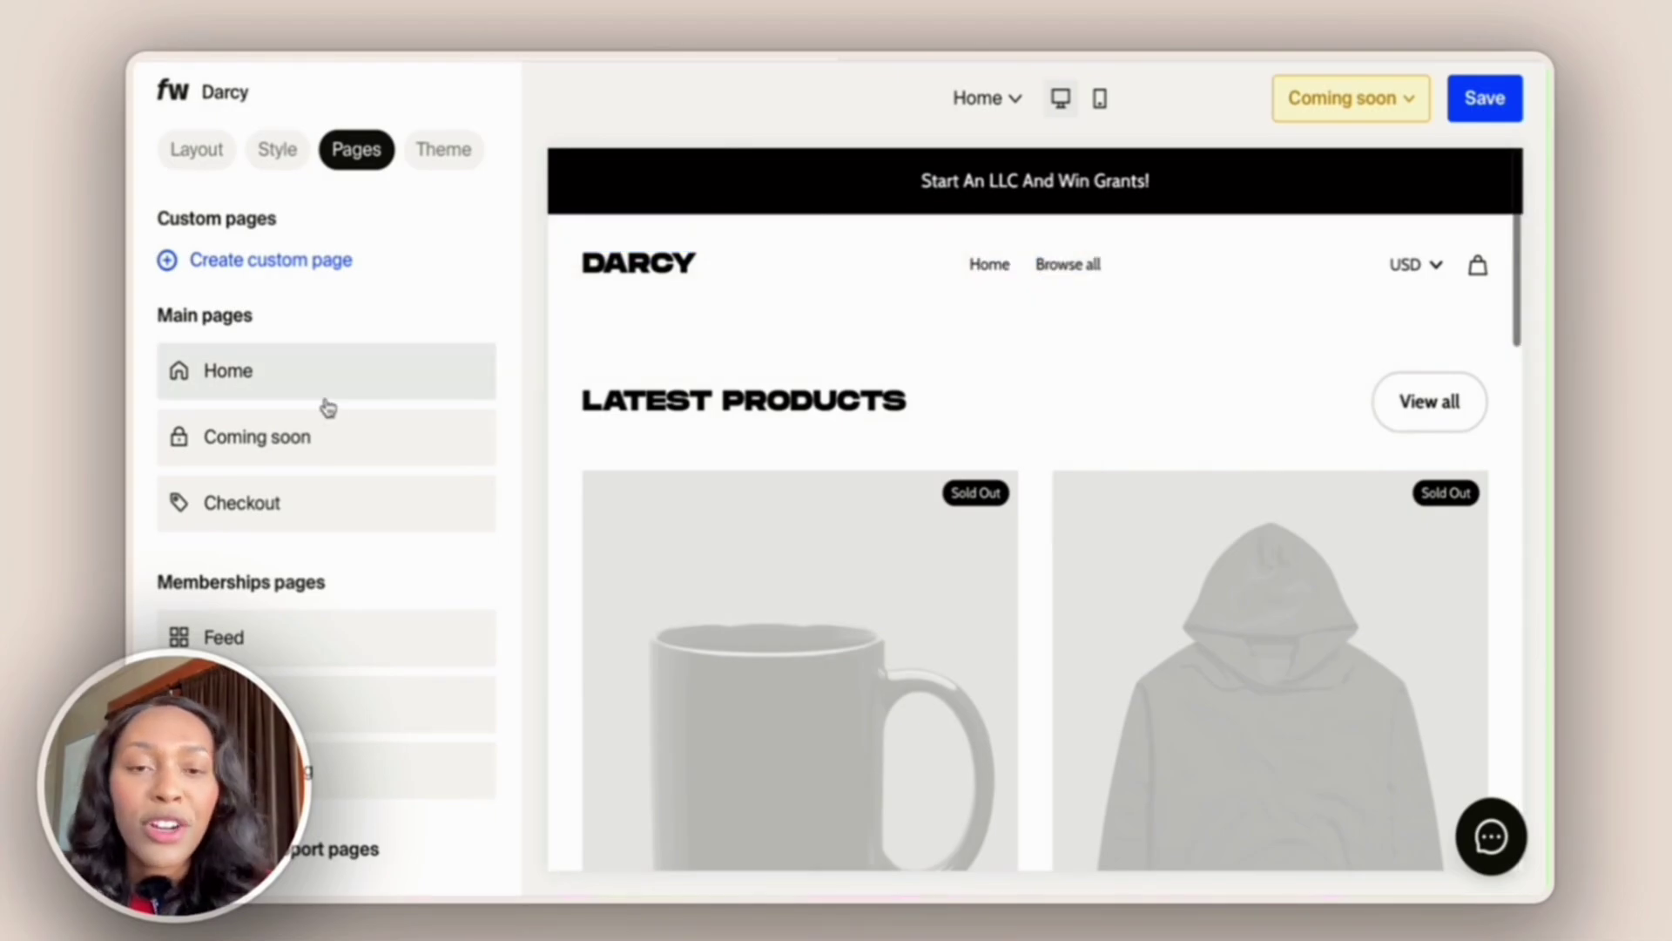
click(216, 583)
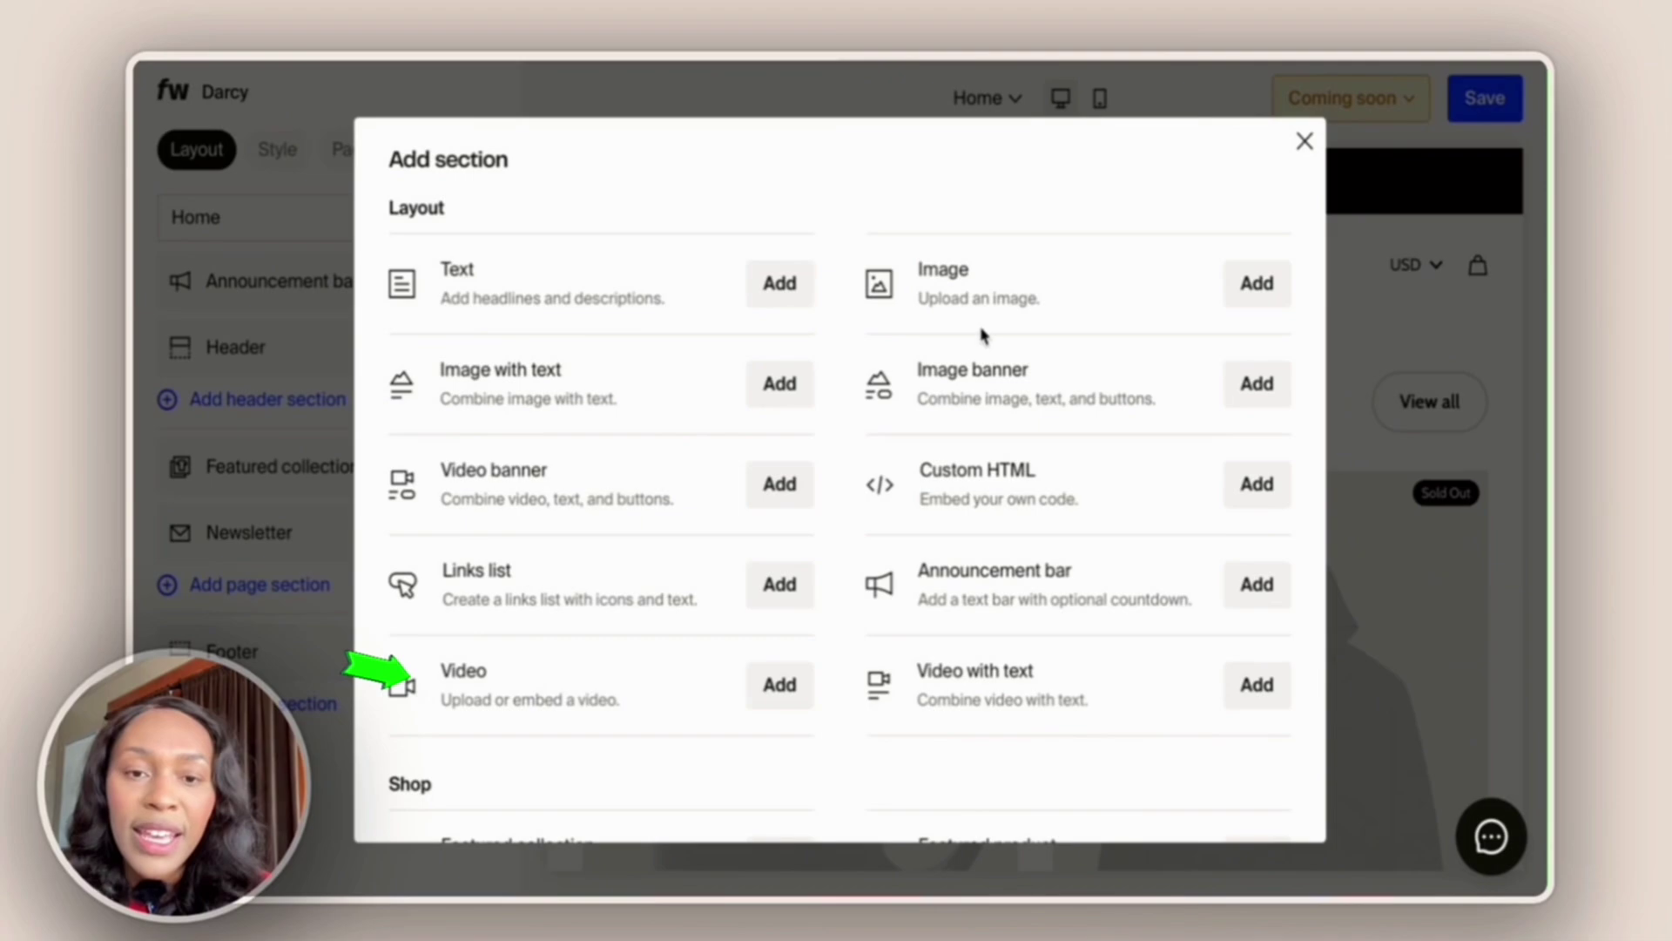
scroll(911, 377, down, 4)
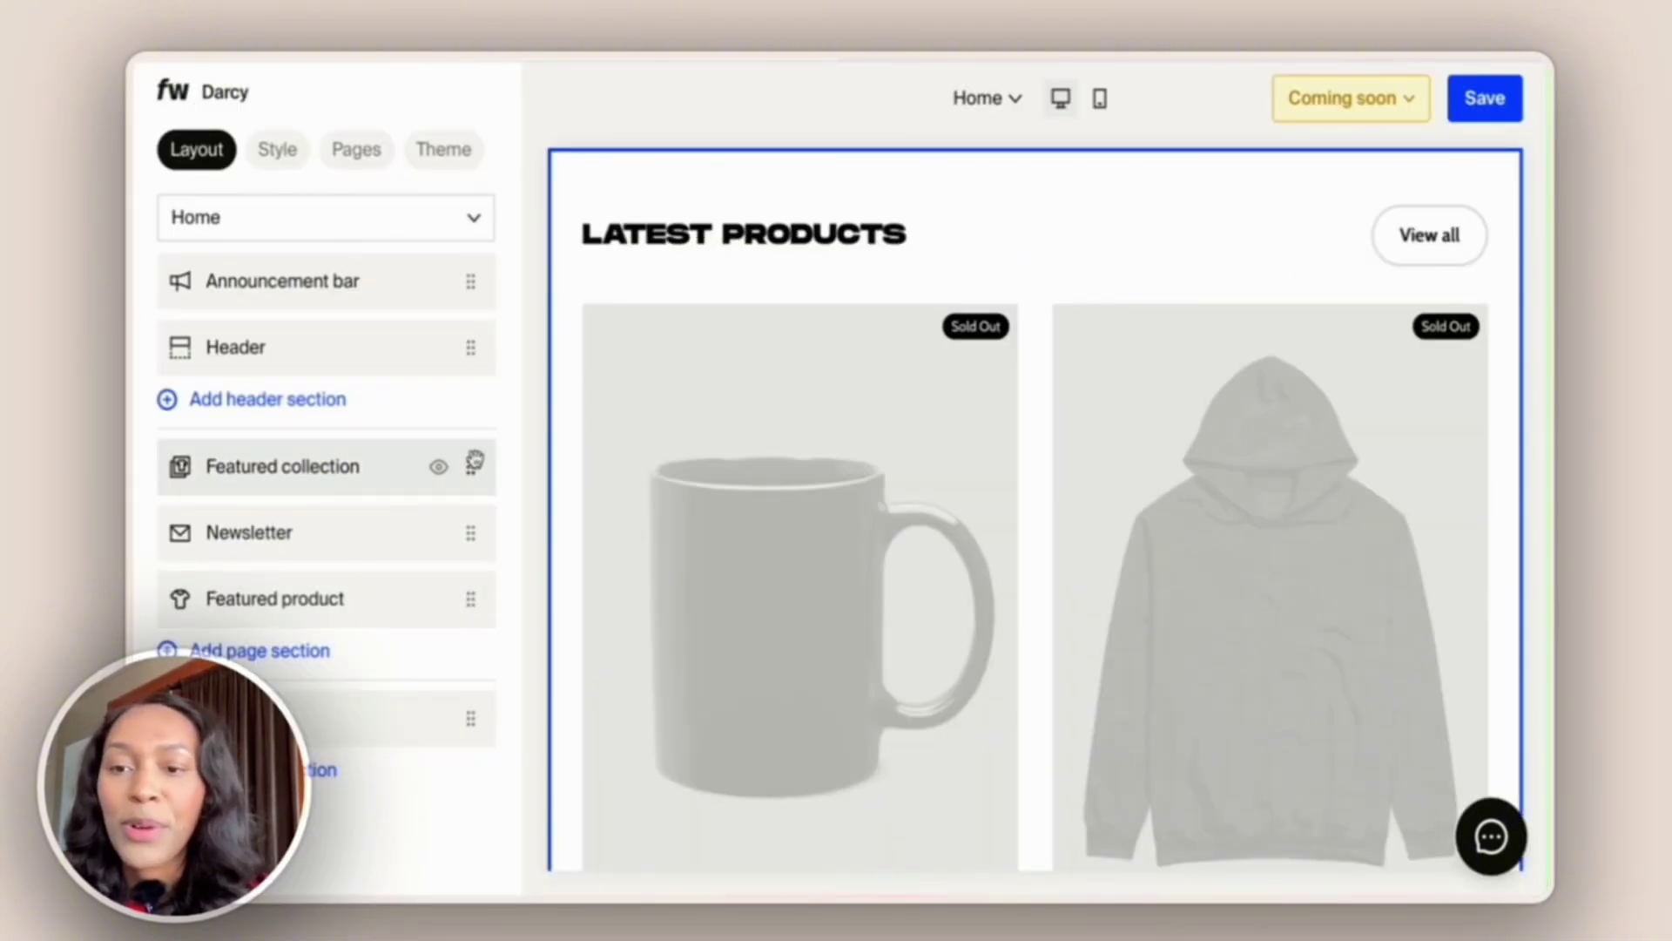
Delete the Featured collection section from the home page and move the Newsletter section below the Featured product section.
click(358, 479)
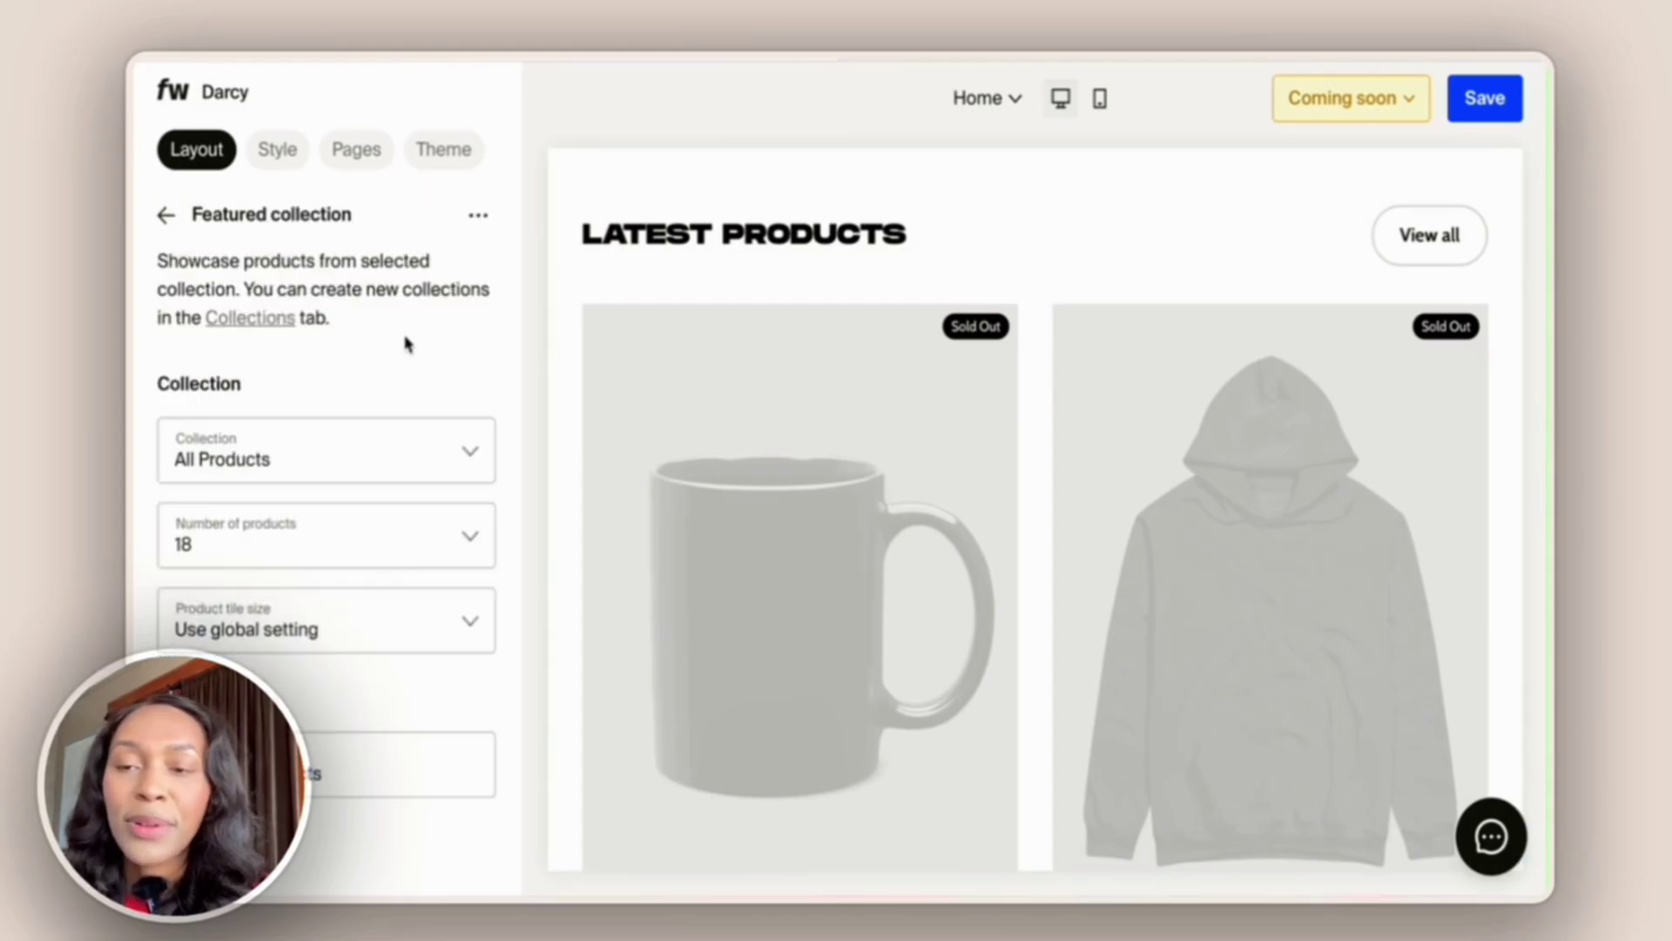
click(479, 214)
click(528, 419)
key(Return)
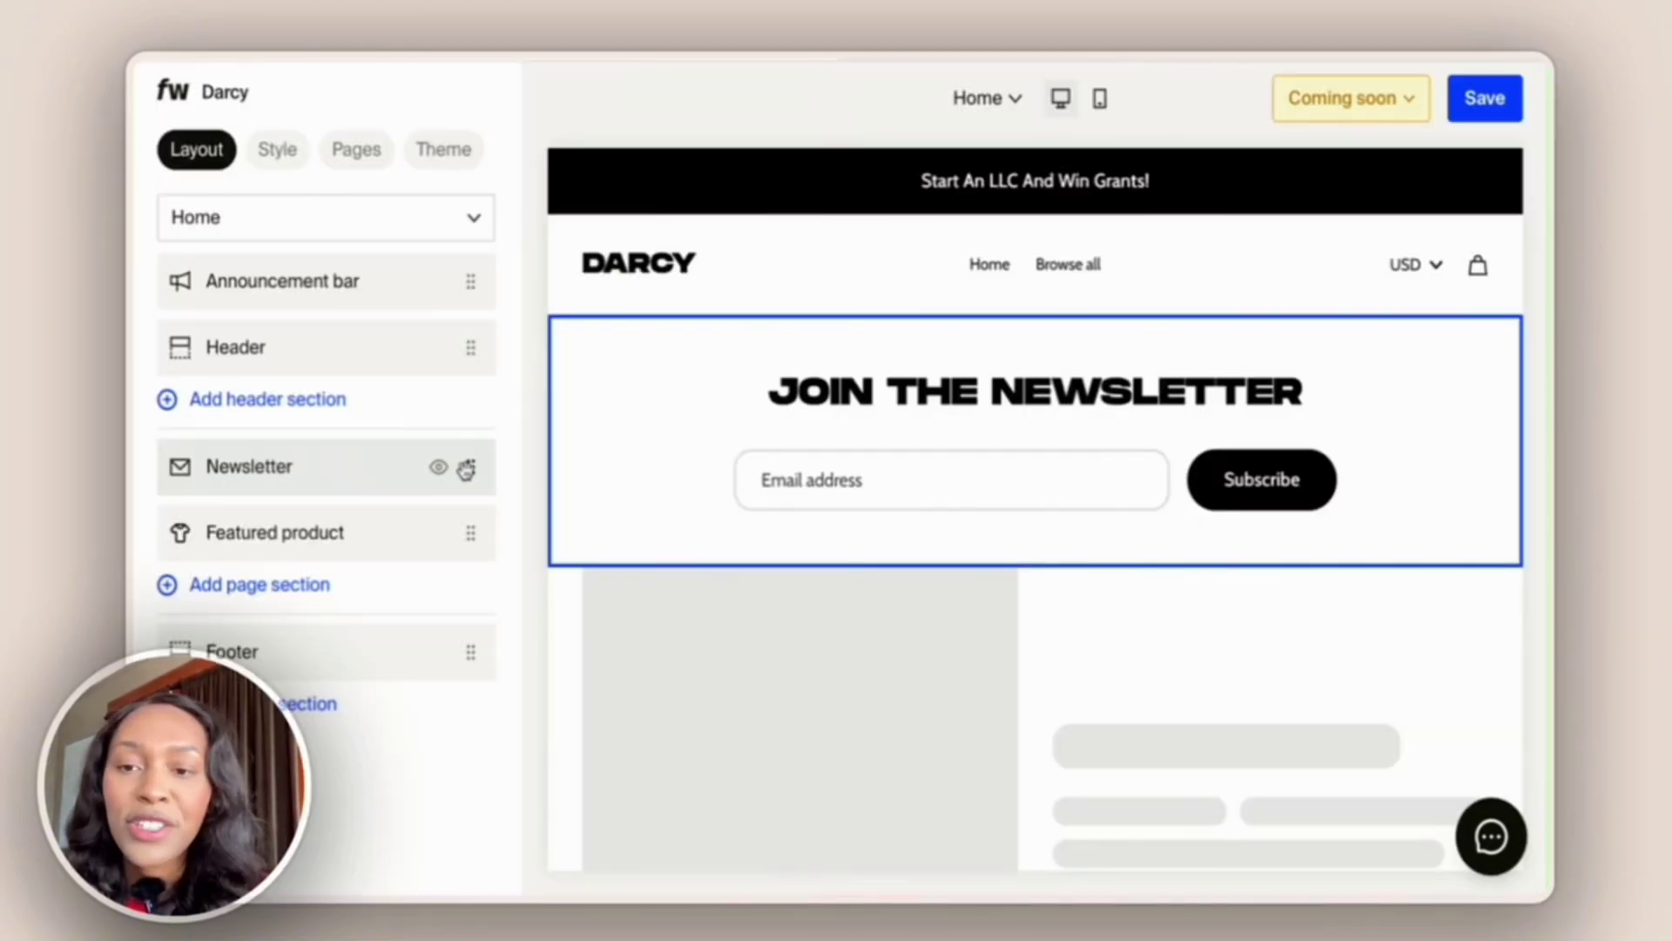
drag(466, 471, 463, 557)
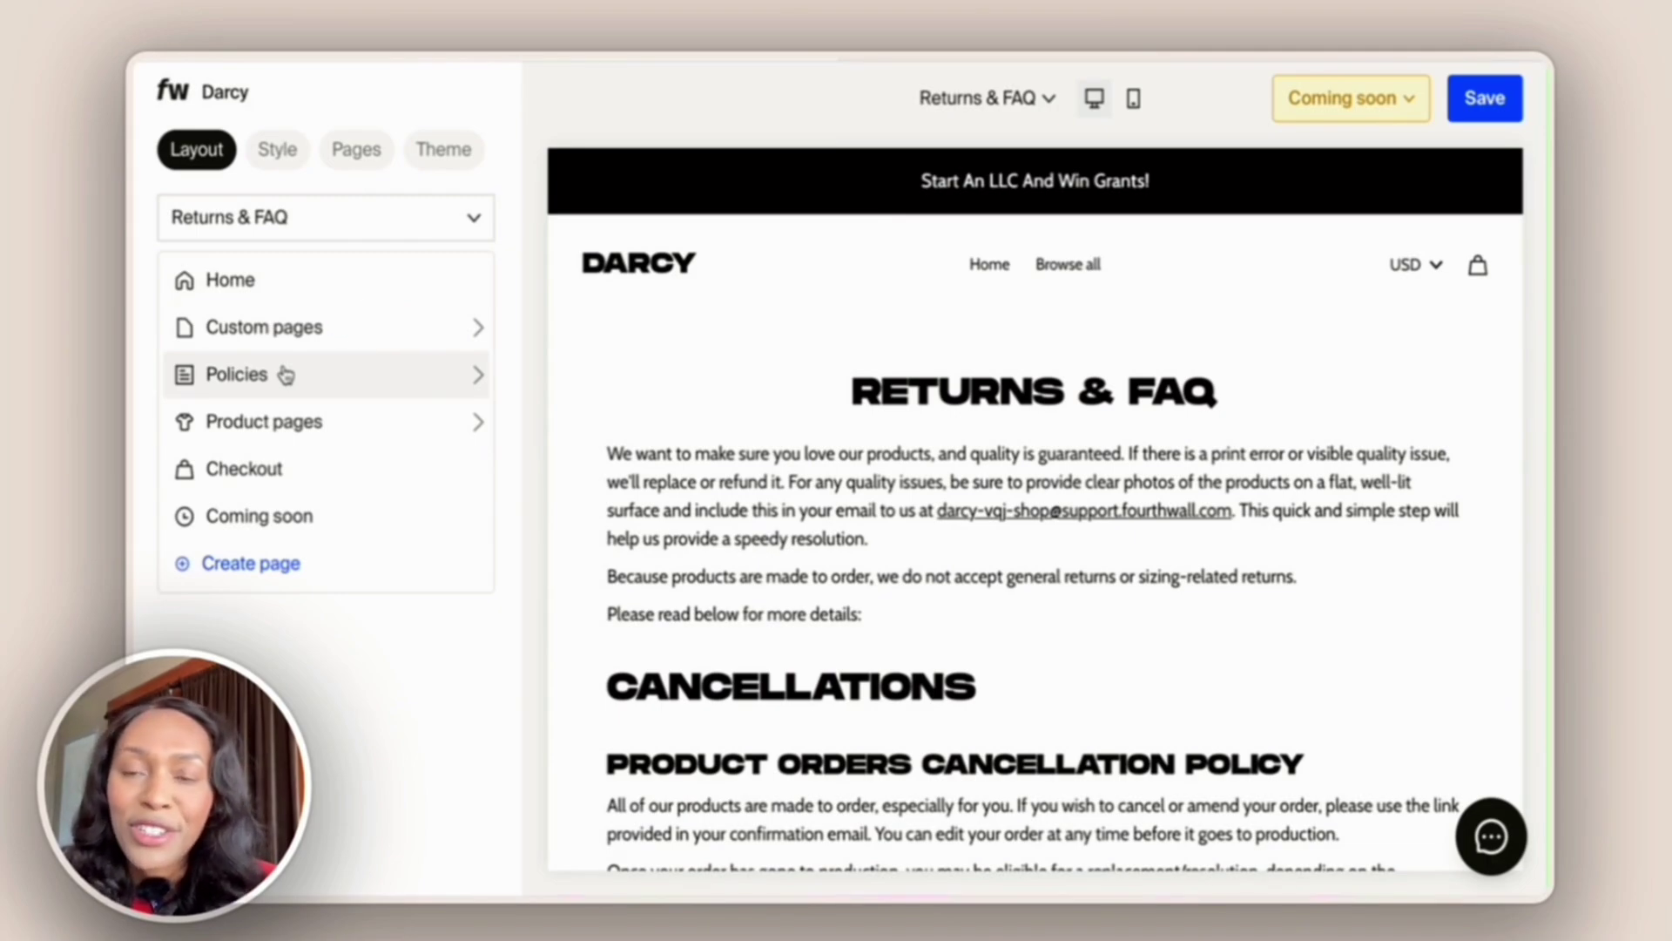
Check the list of policy pages, then open the Checkout page and try the Dark skin before switching to a light one.
click(286, 375)
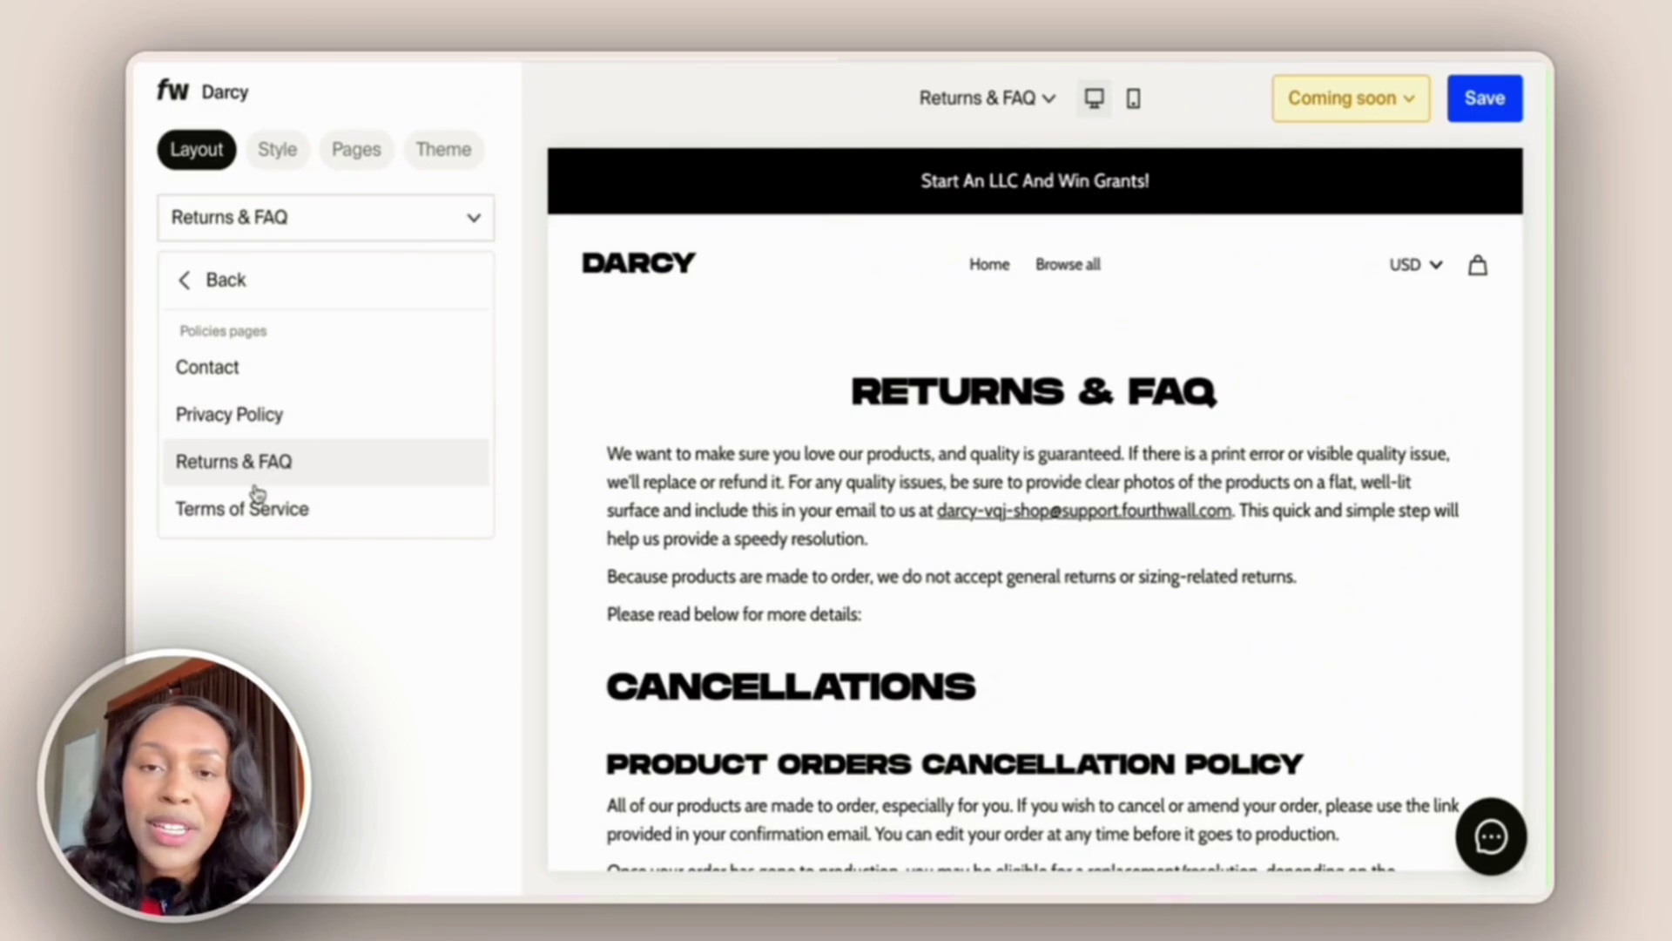
click(190, 297)
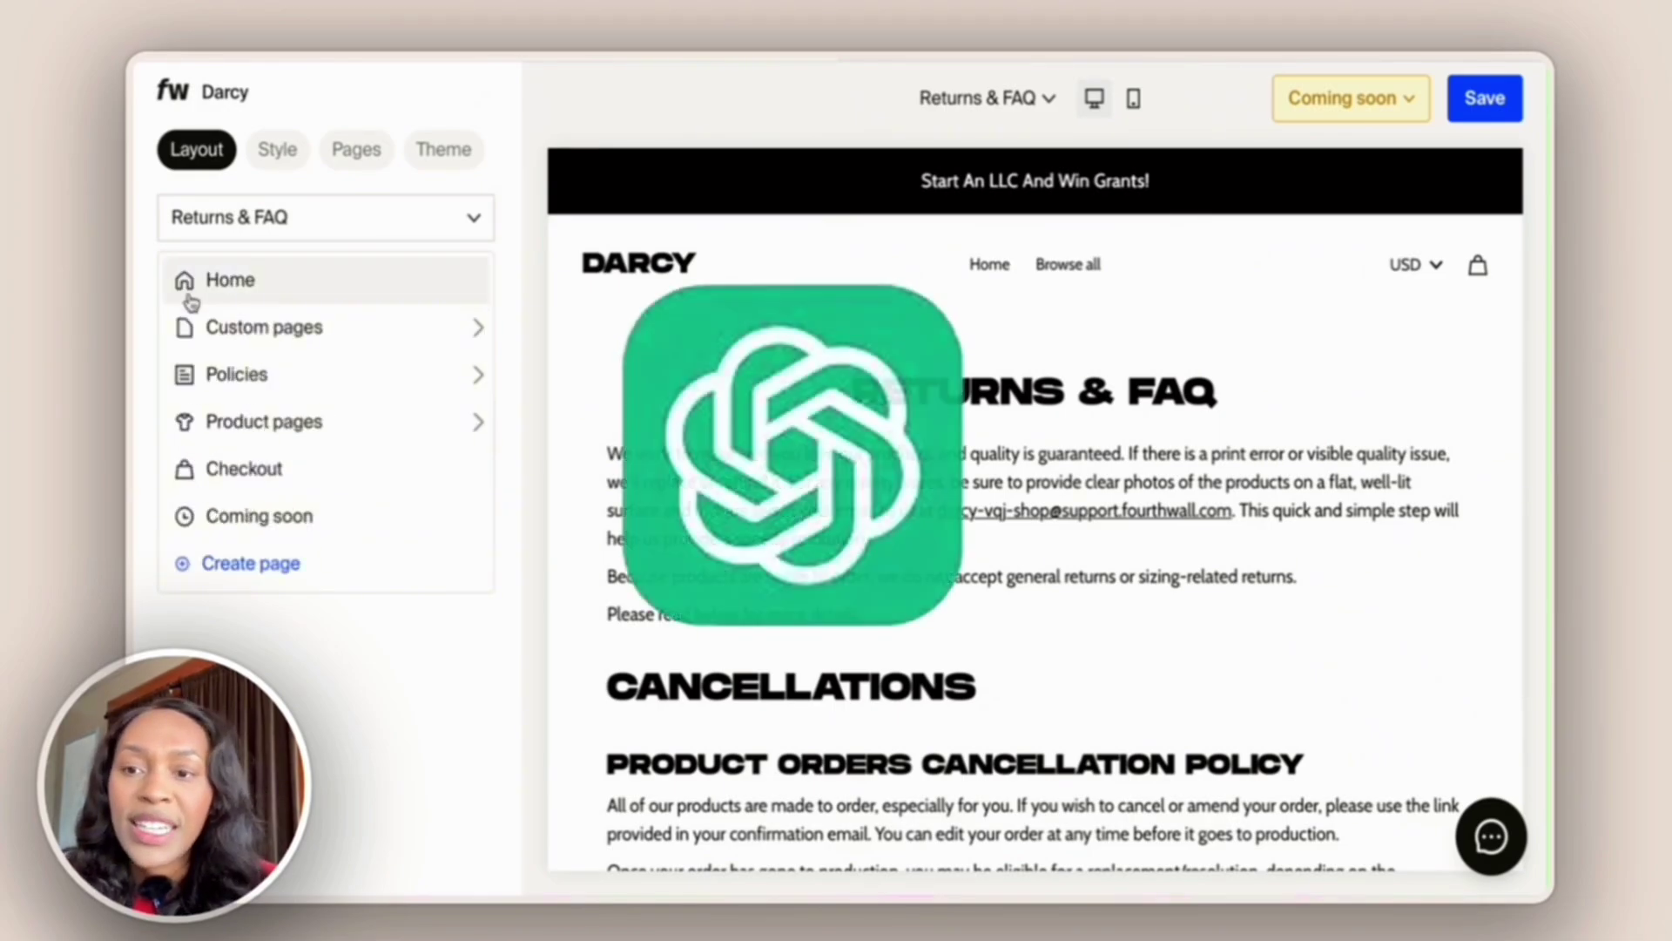
click(237, 471)
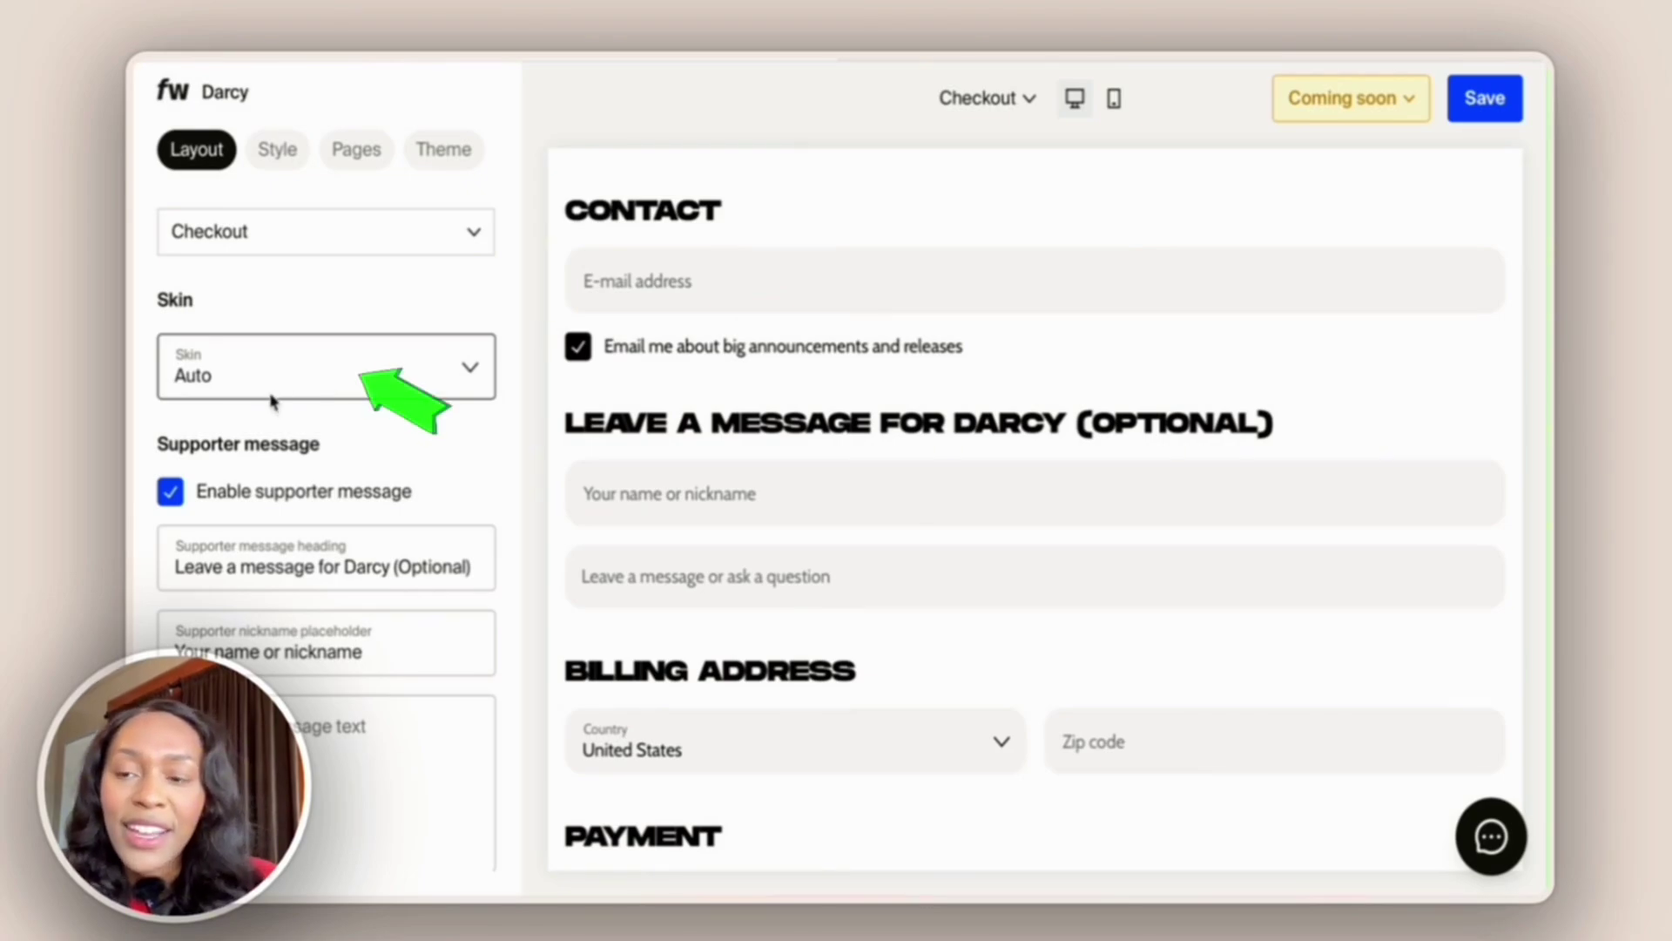
key(Down)
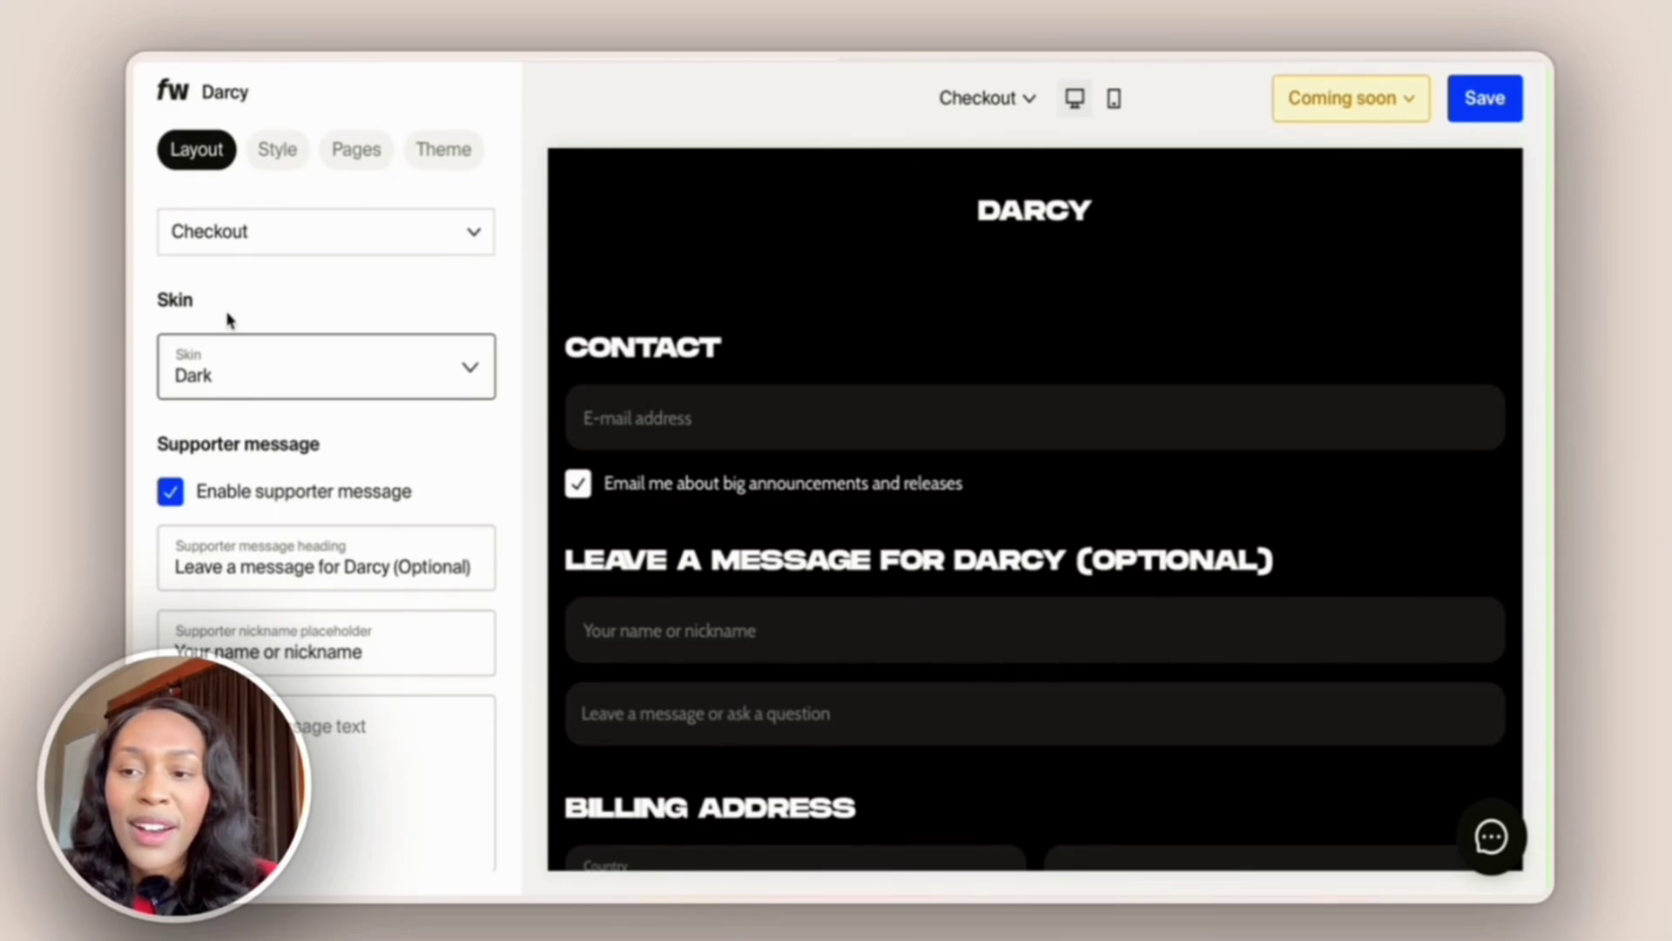
key(Down)
Review the checkout page's supporter message, donation and marketing campaign settings along with its form preview.
scroll(327, 523, down, 5)
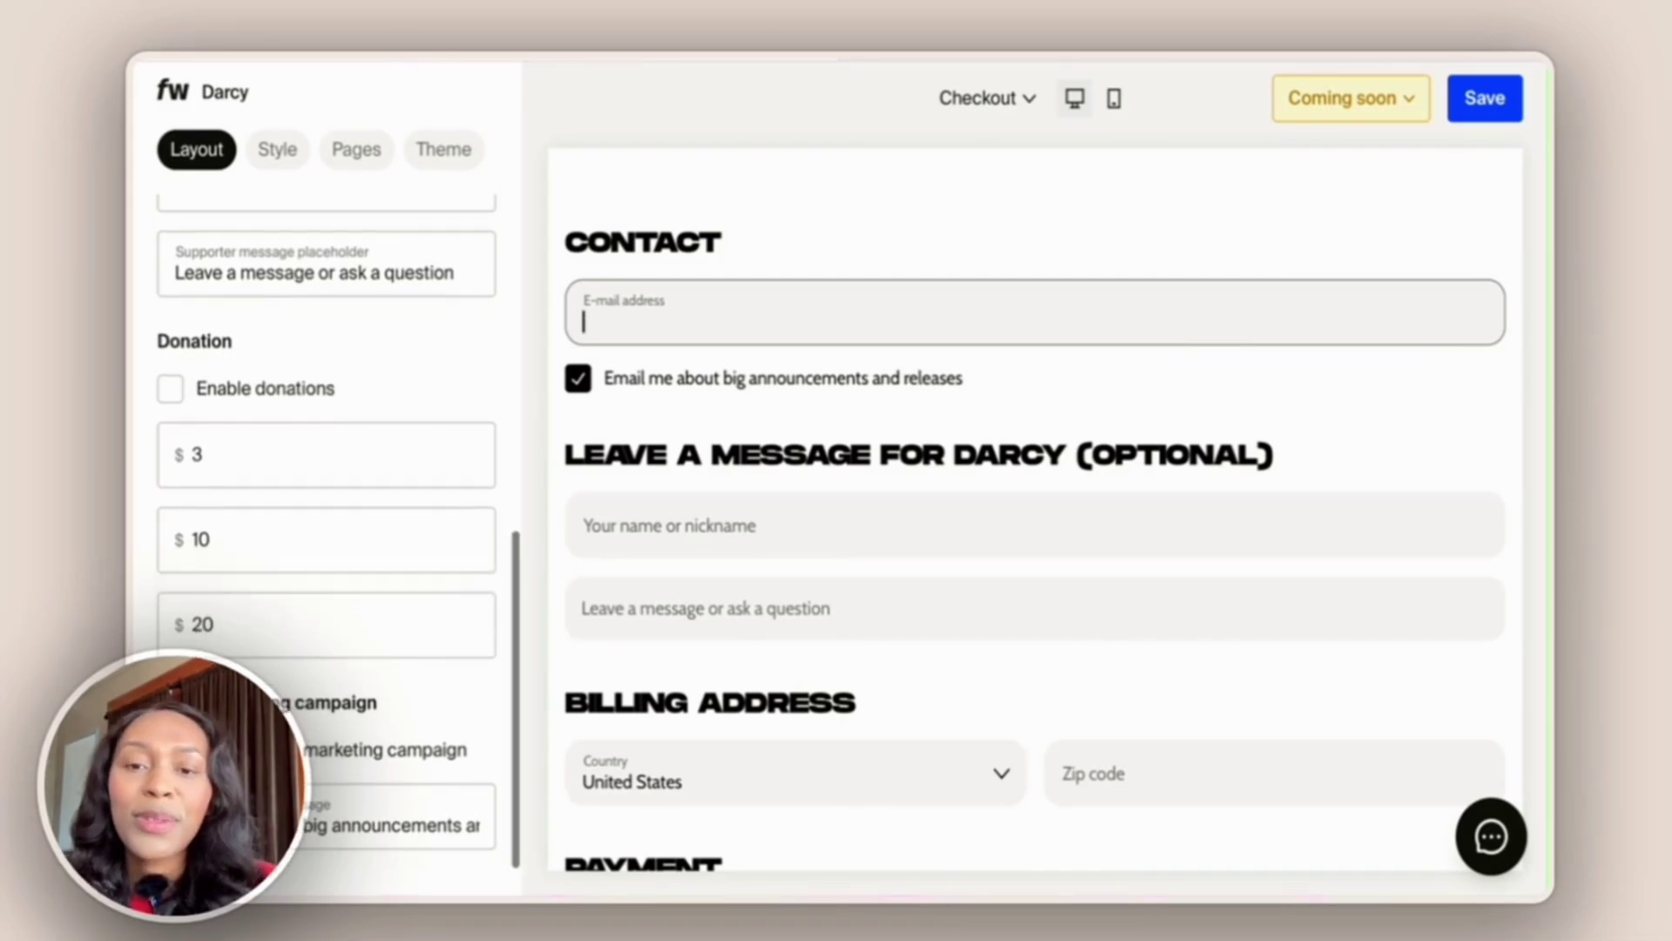
scroll(625, 723, down, 3)
scroll(625, 723, down, 8)
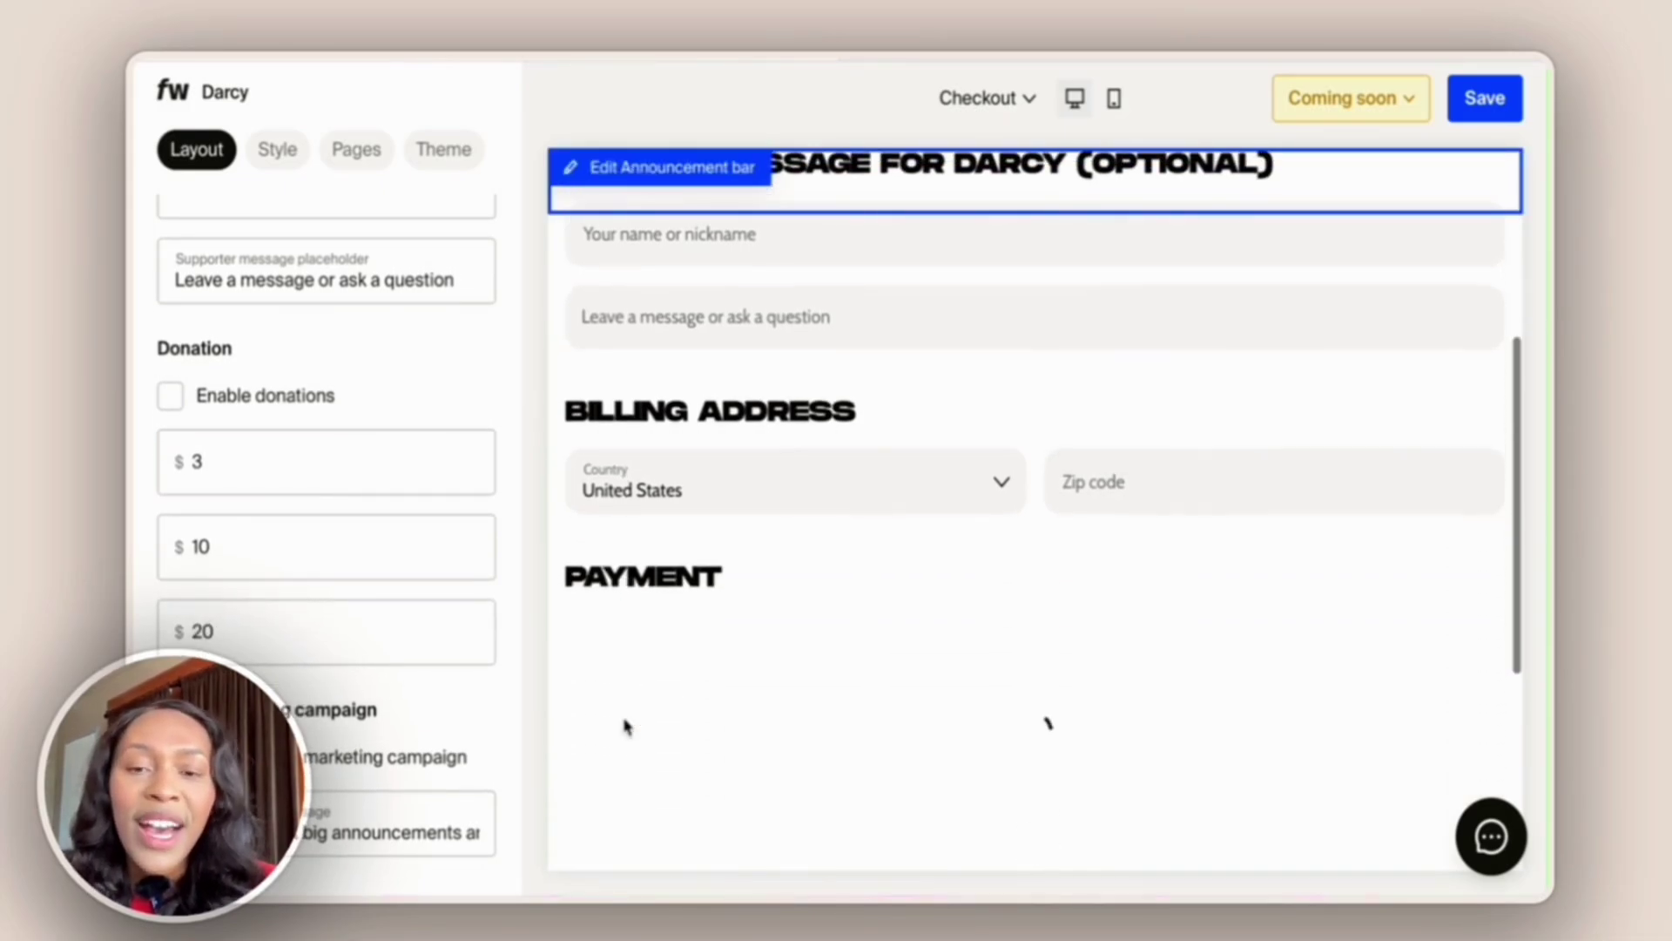
Browse the gallery of new themes and preview the beige color variant of Modern Vivid.
click(464, 151)
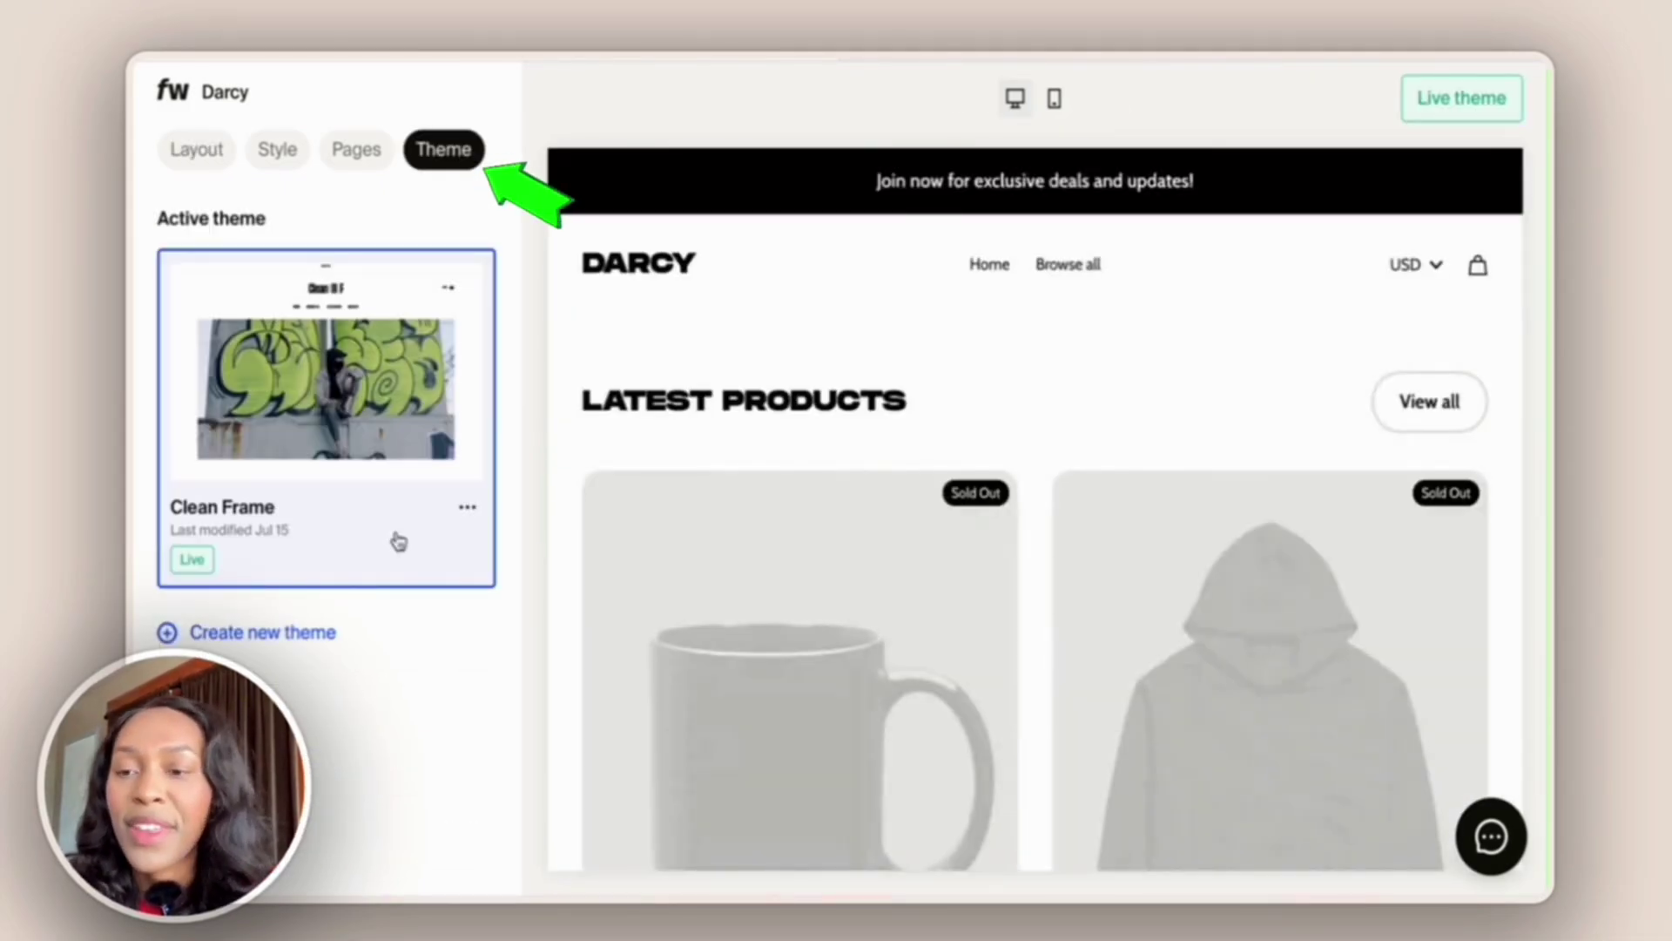
click(399, 541)
click(1077, 369)
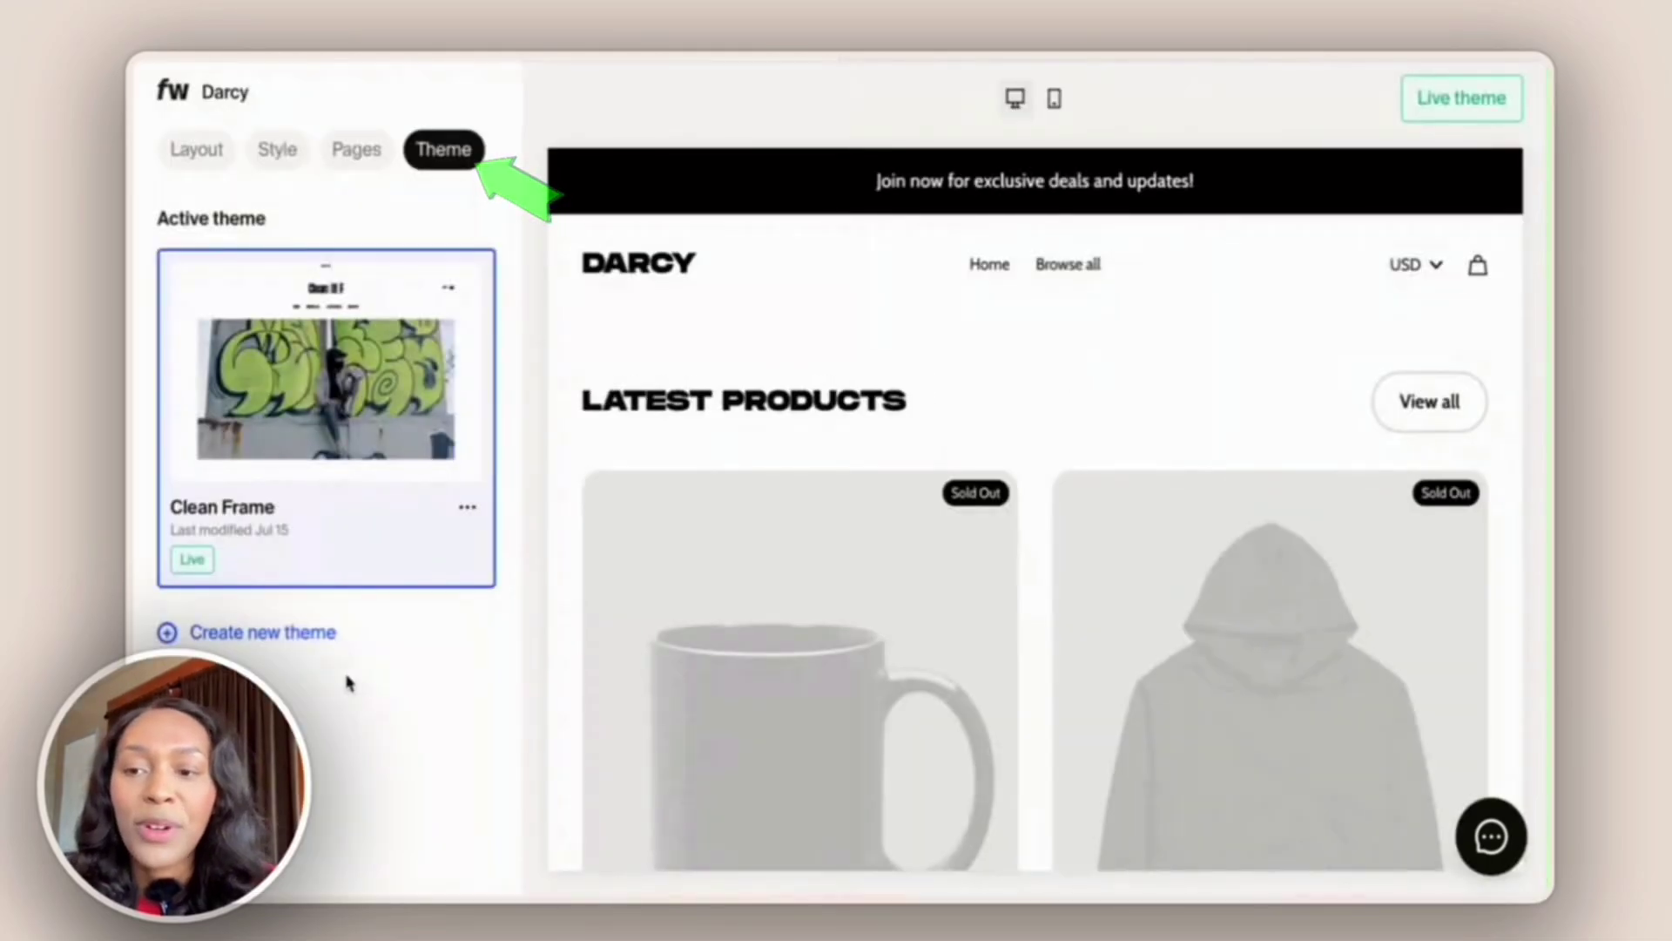
click(263, 633)
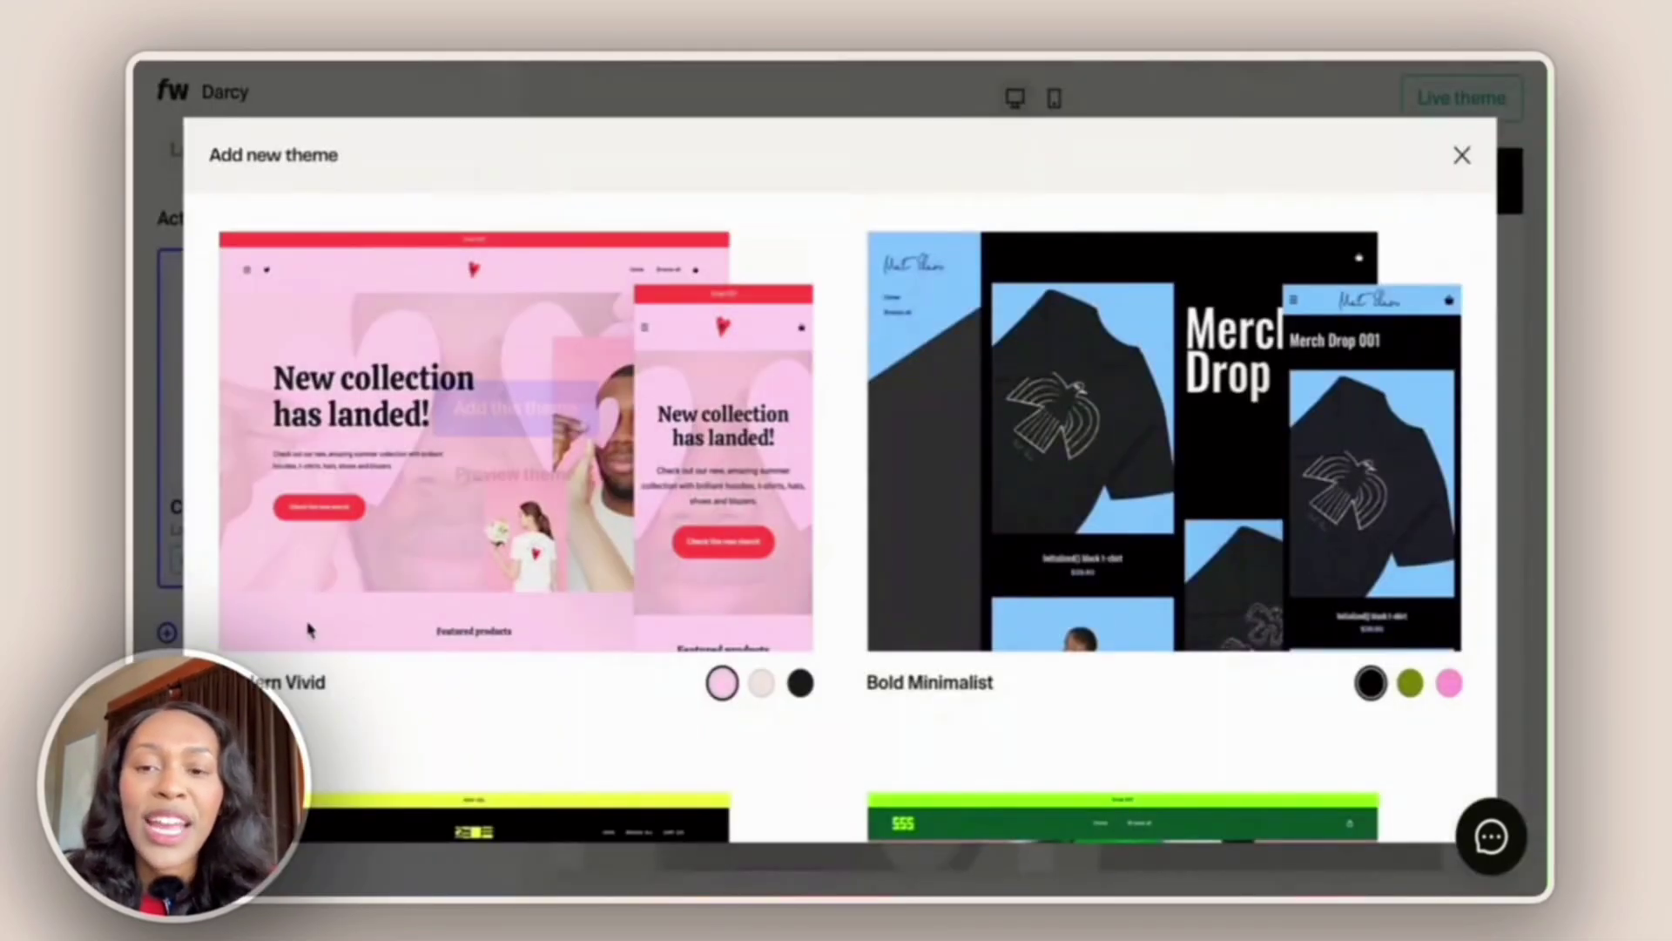
scroll(817, 583, down, 1)
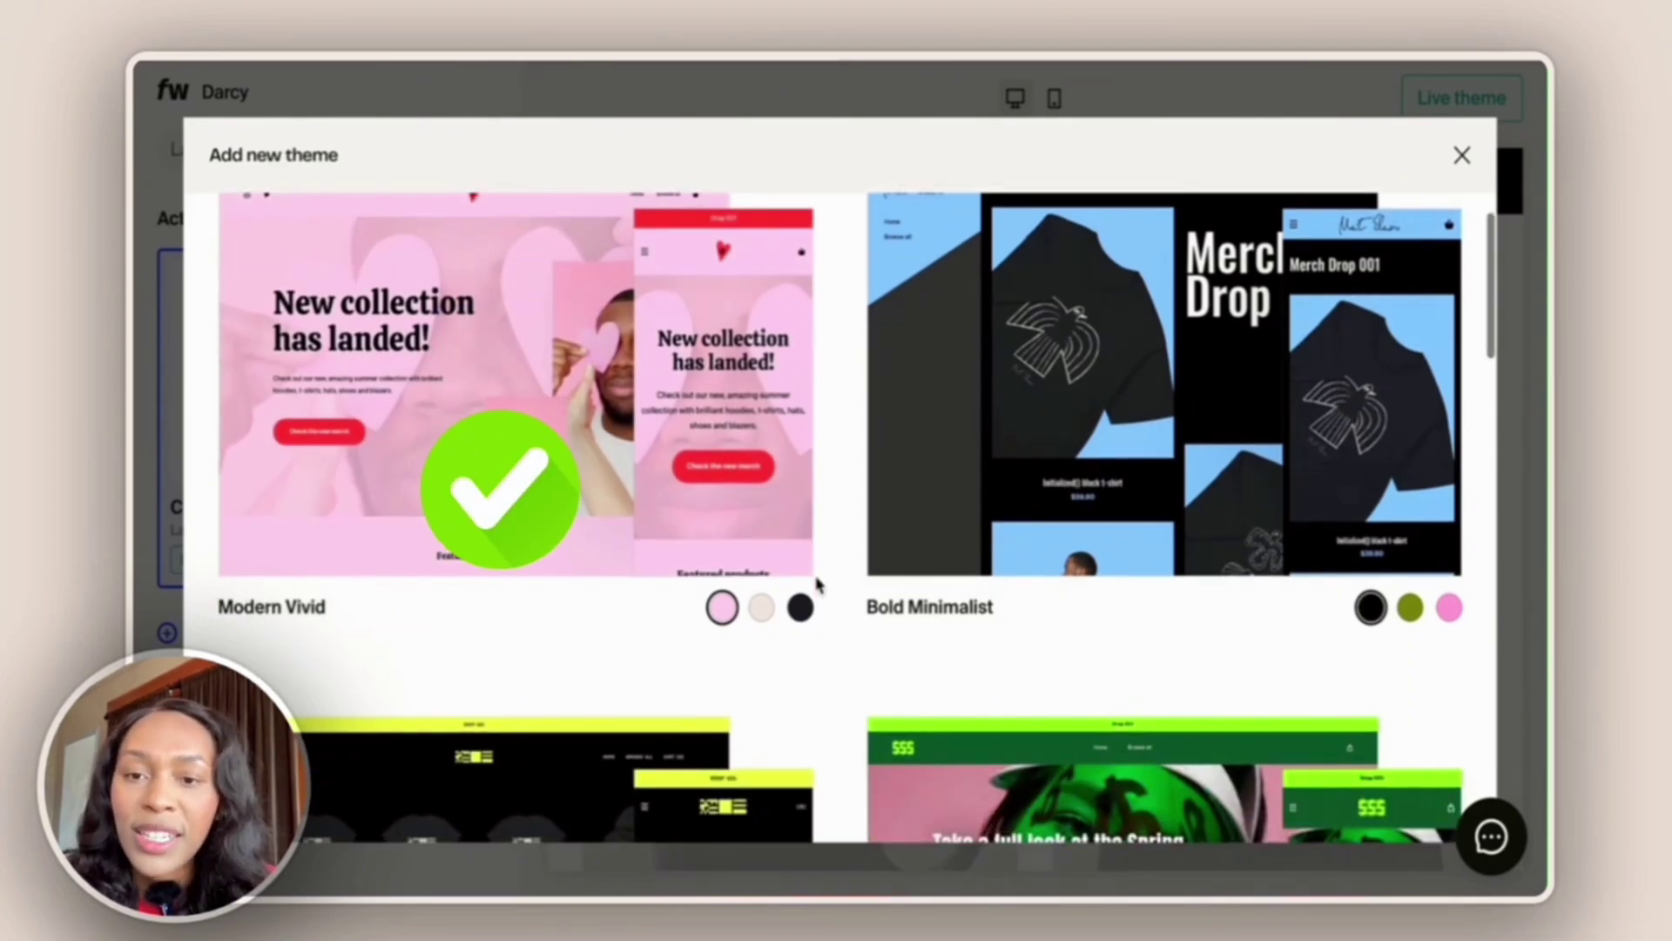
scroll(817, 584, down, 1)
click(760, 586)
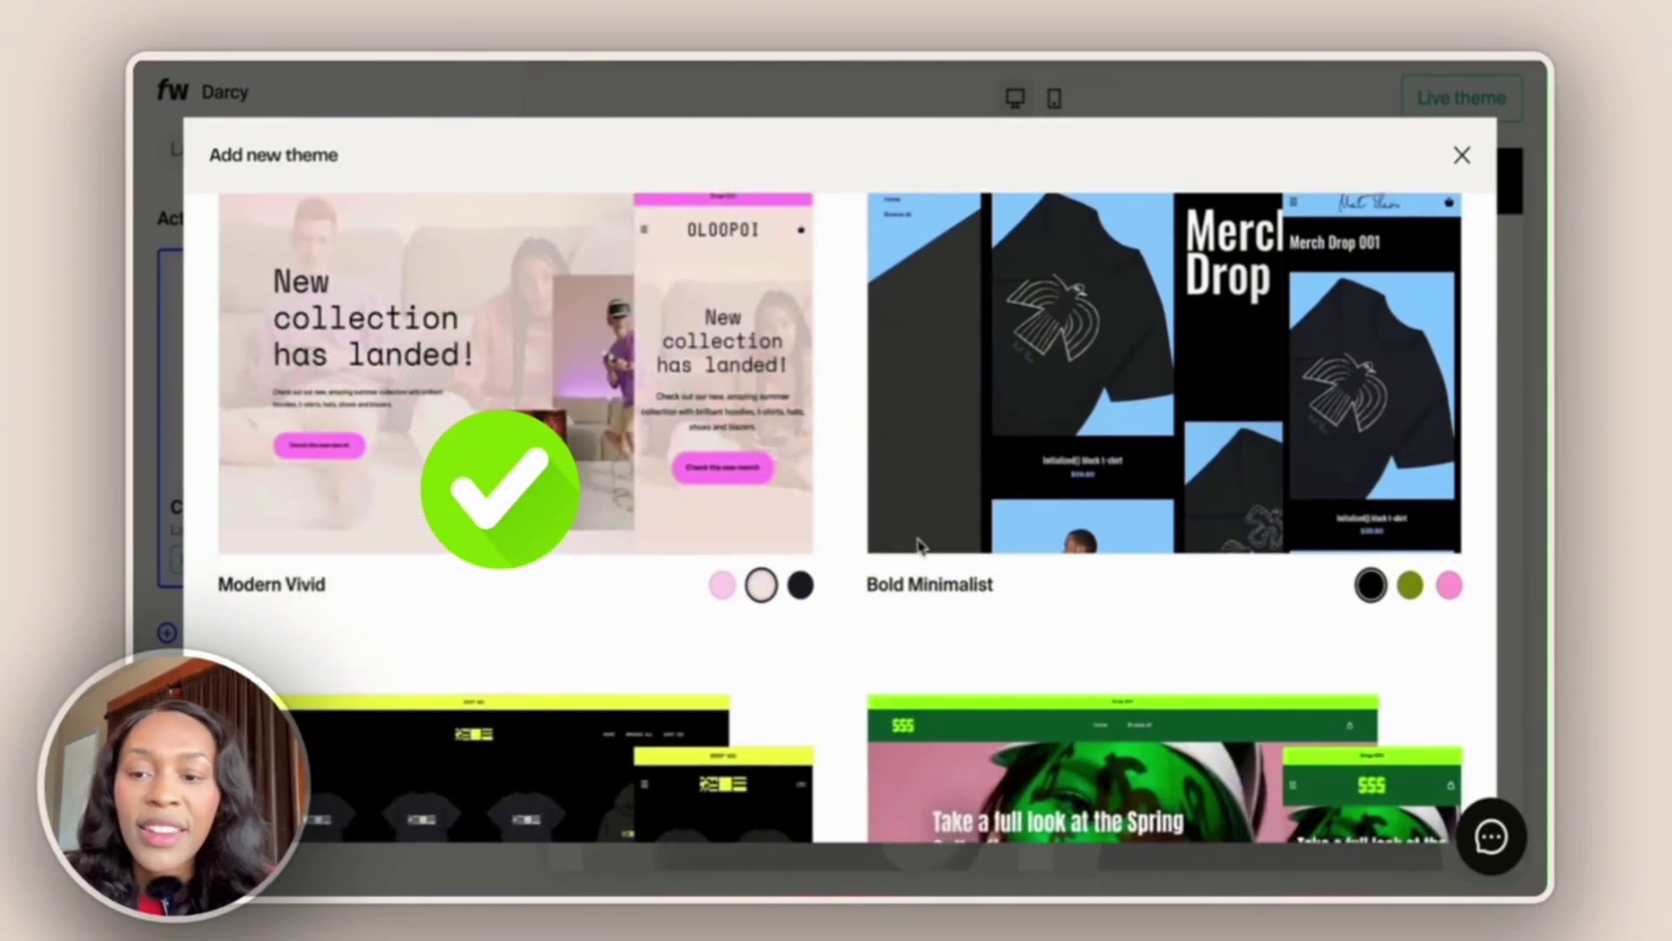
scroll(918, 545, down, 6)
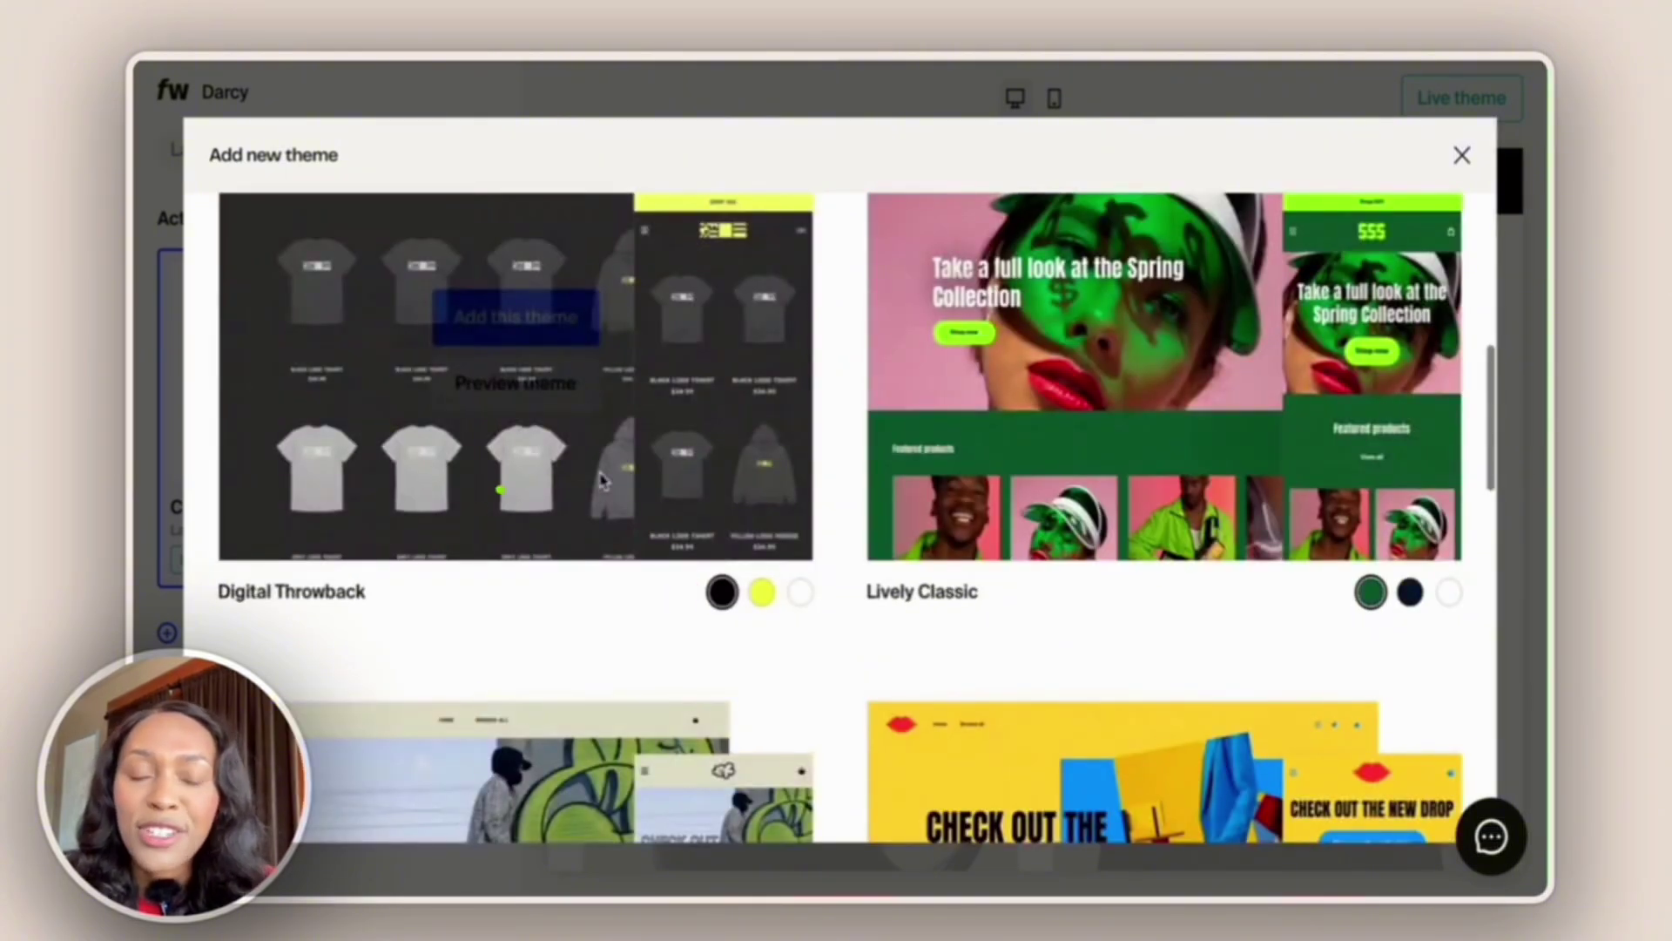
scroll(791, 445, down, 7)
scroll(1061, 294, up, 6)
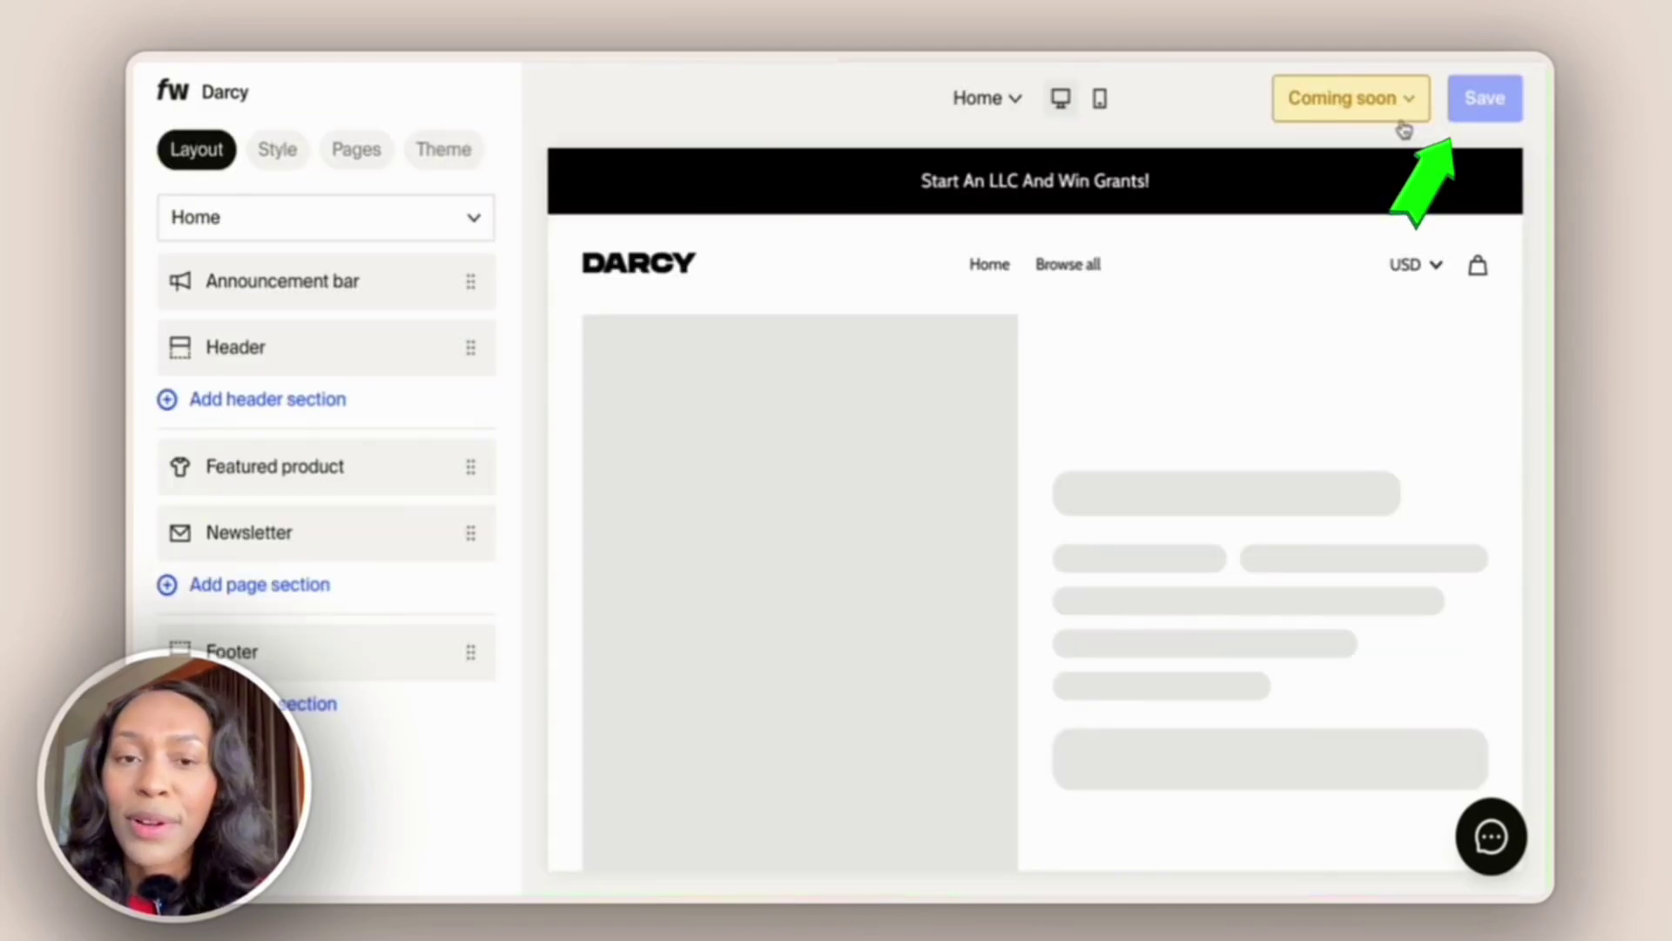
Return to the shop dashboard and create a digital product named "How To Start An LLC & Win Grants Guide".
click(174, 95)
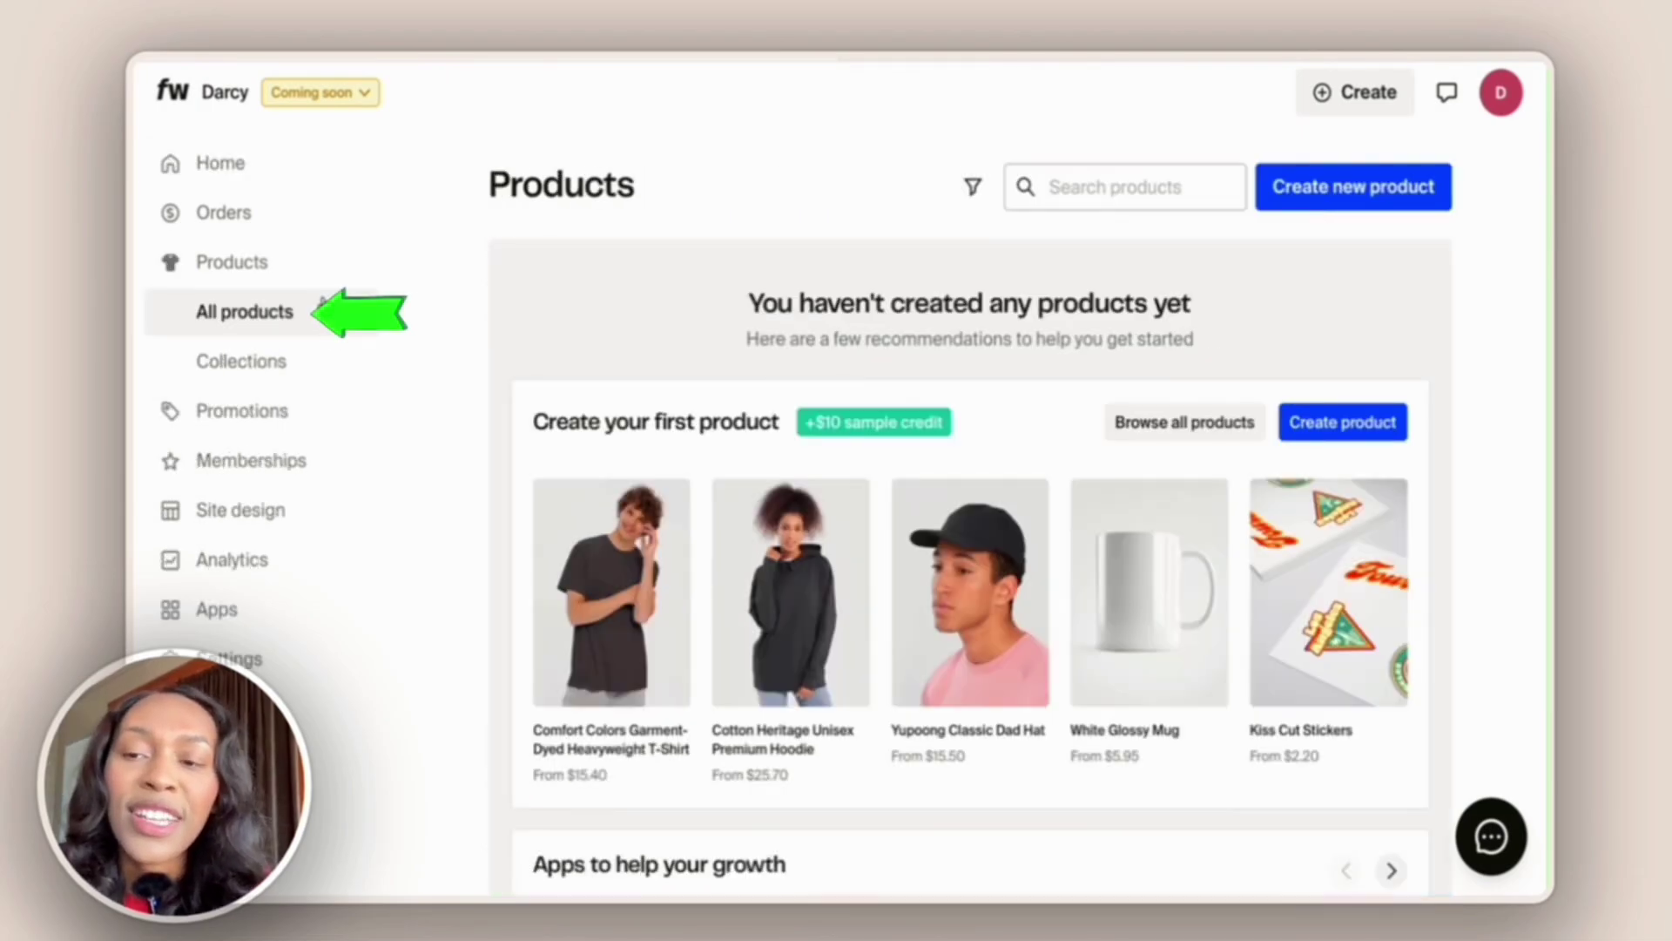
click(1385, 183)
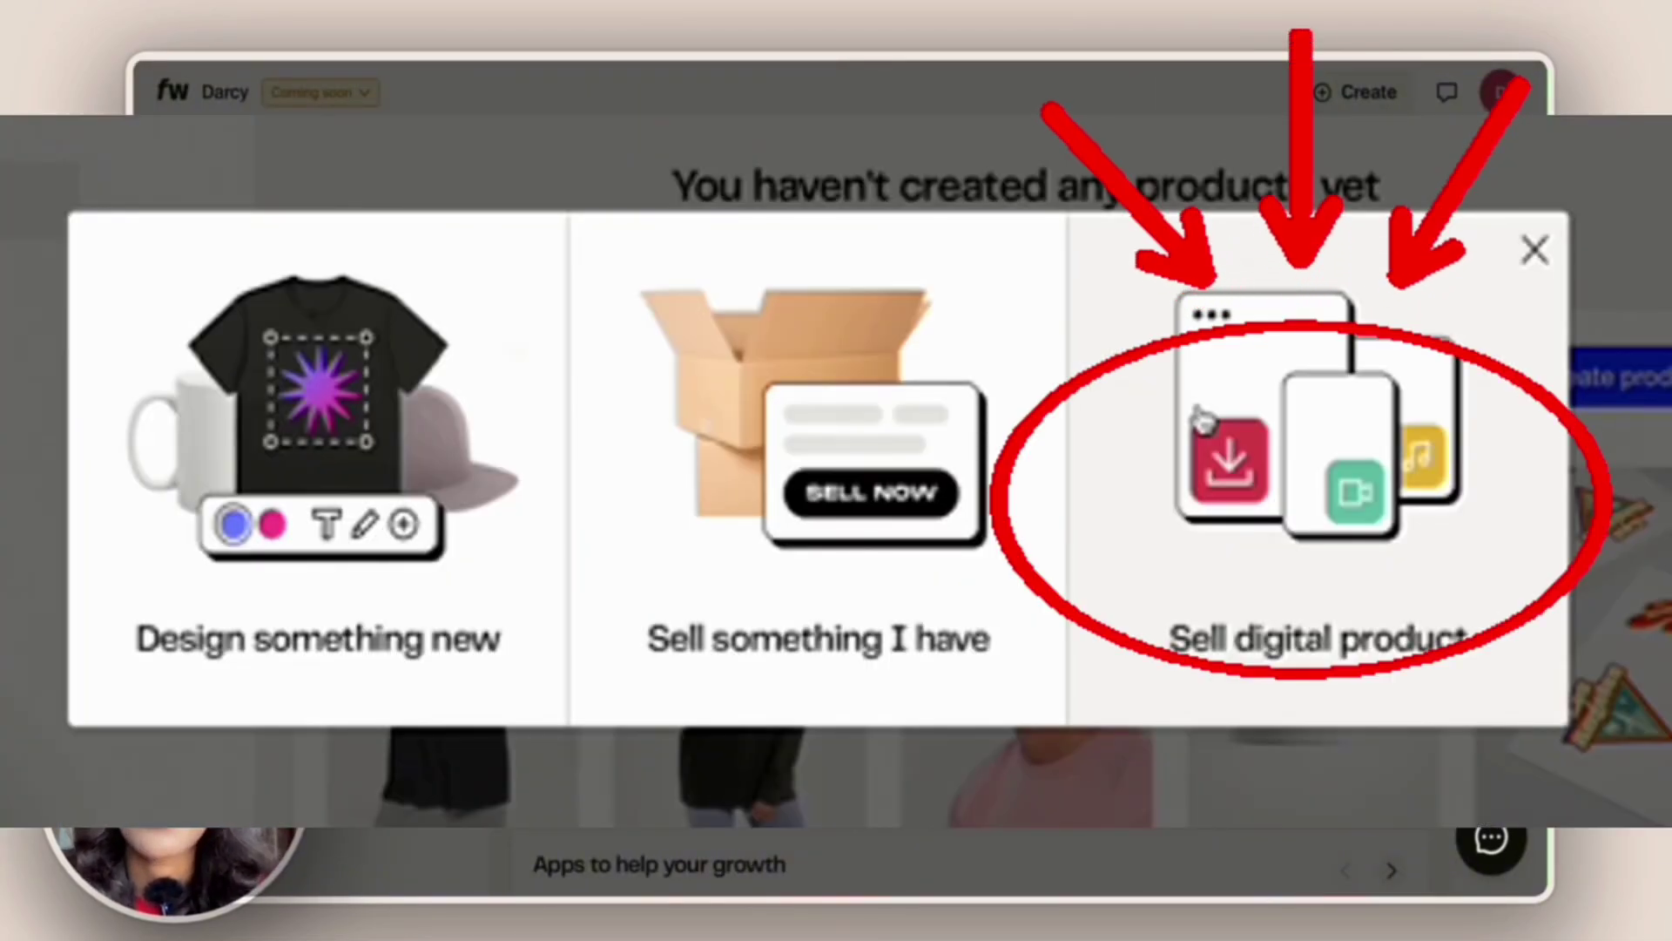
click(1202, 420)
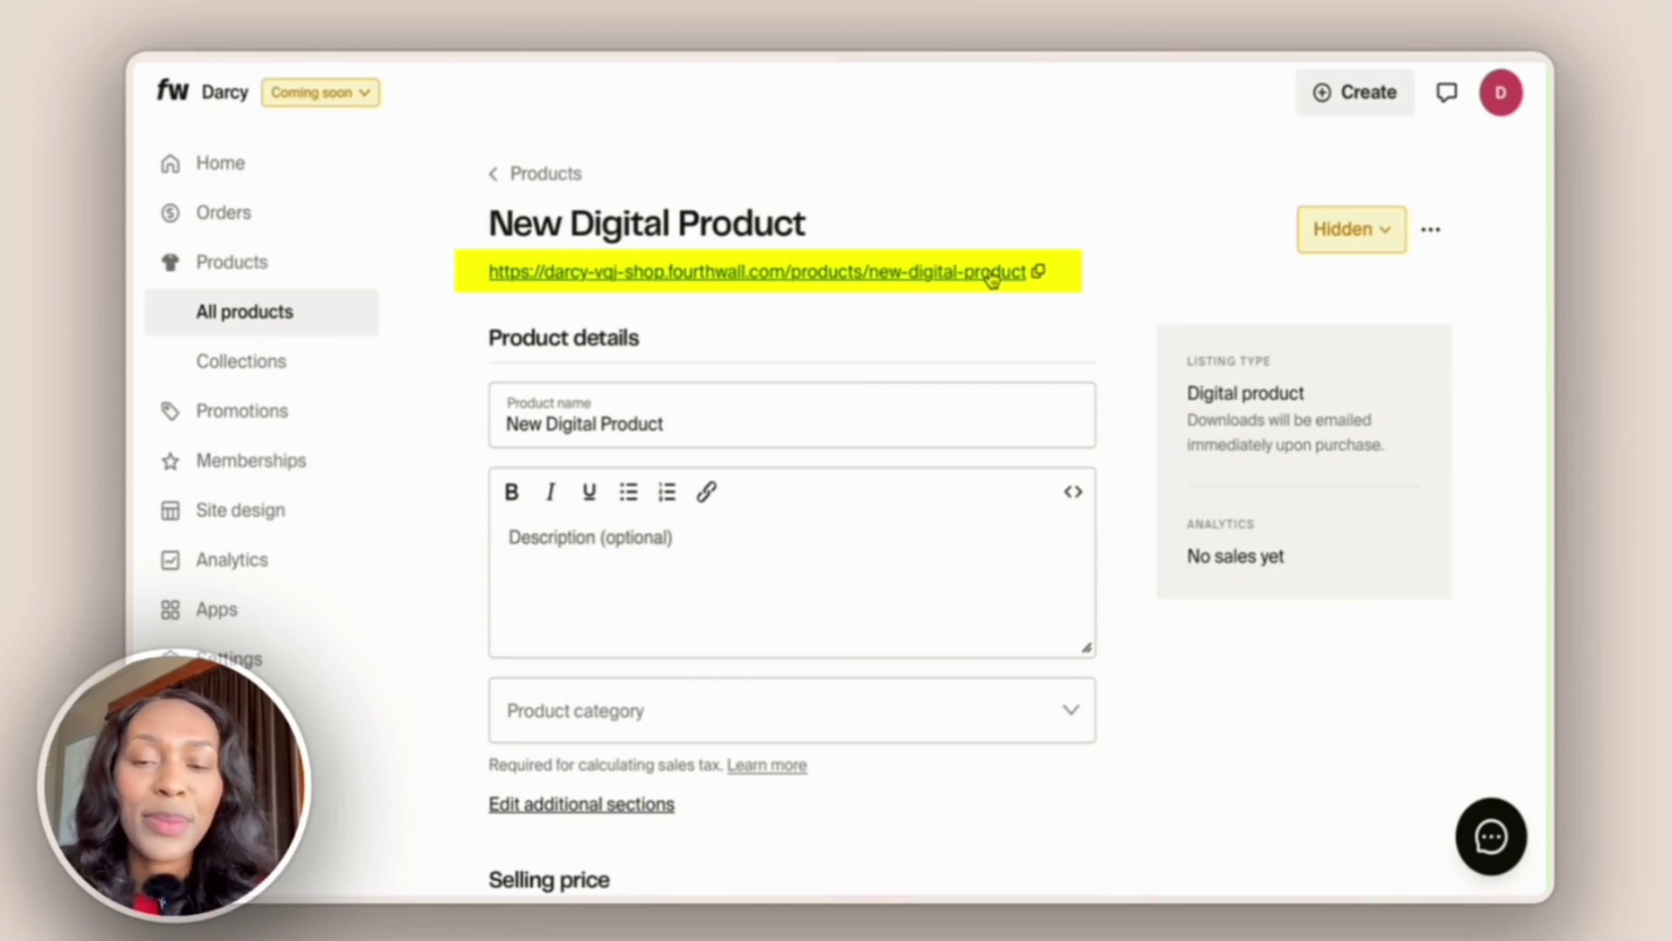
text(How To Start An LLC & Win Grants Guide)
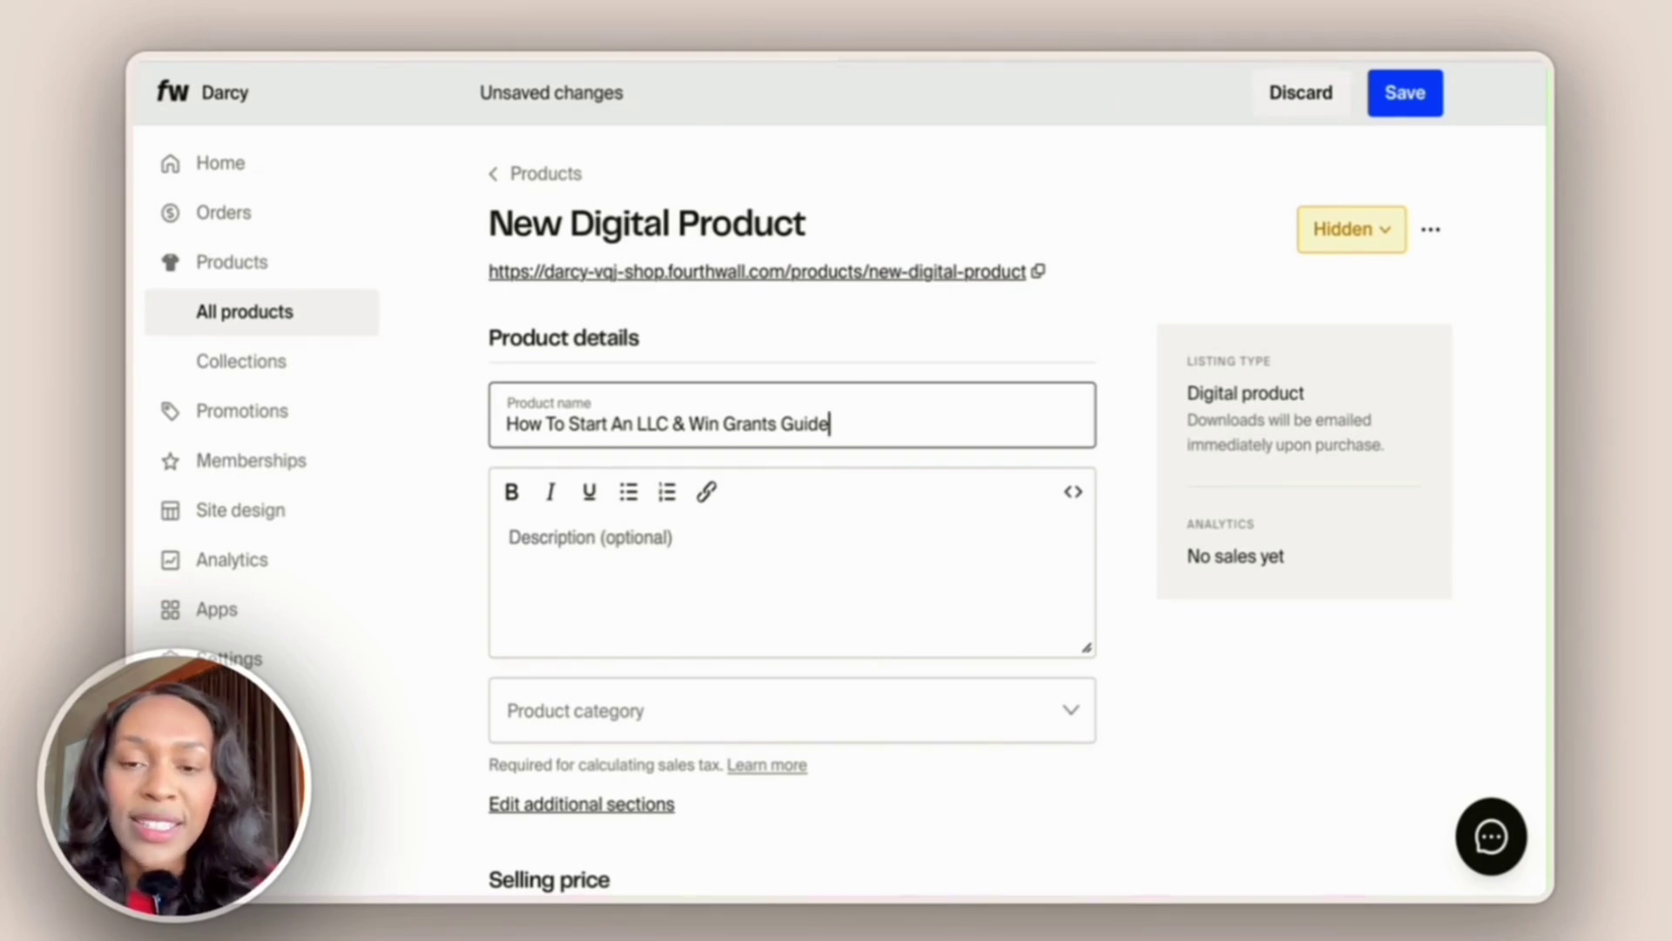
Switch to ChatGPT, copy the generated guide description and paste it into the digital product's description.
drag(832, 424, 490, 431)
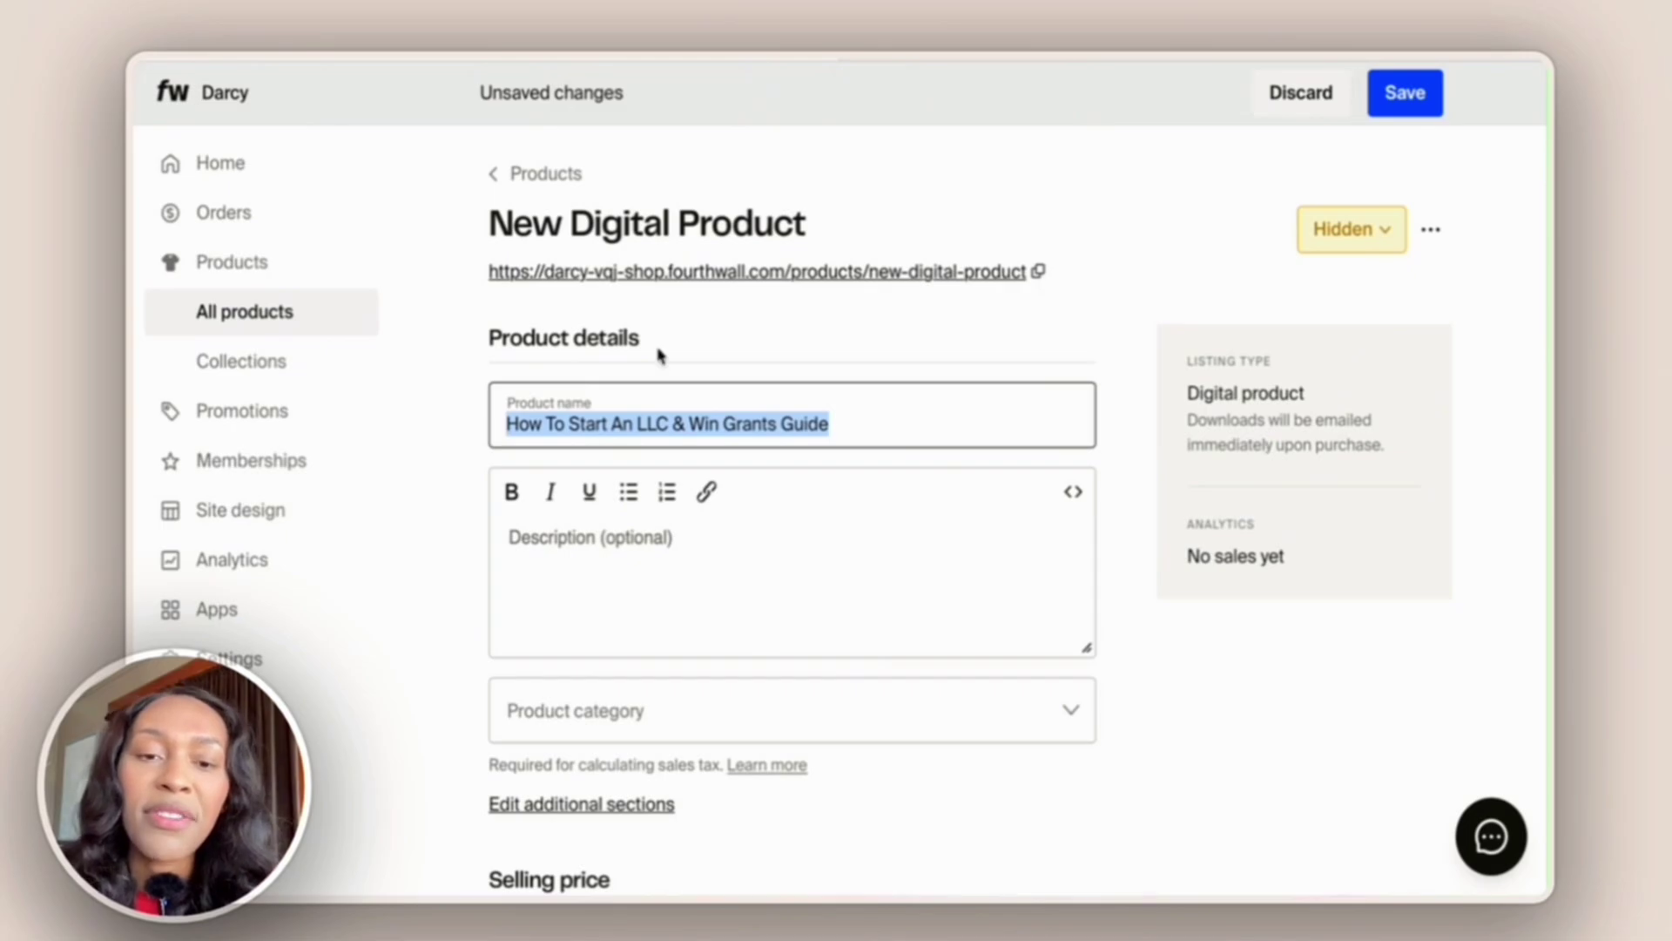
click(1080, 51)
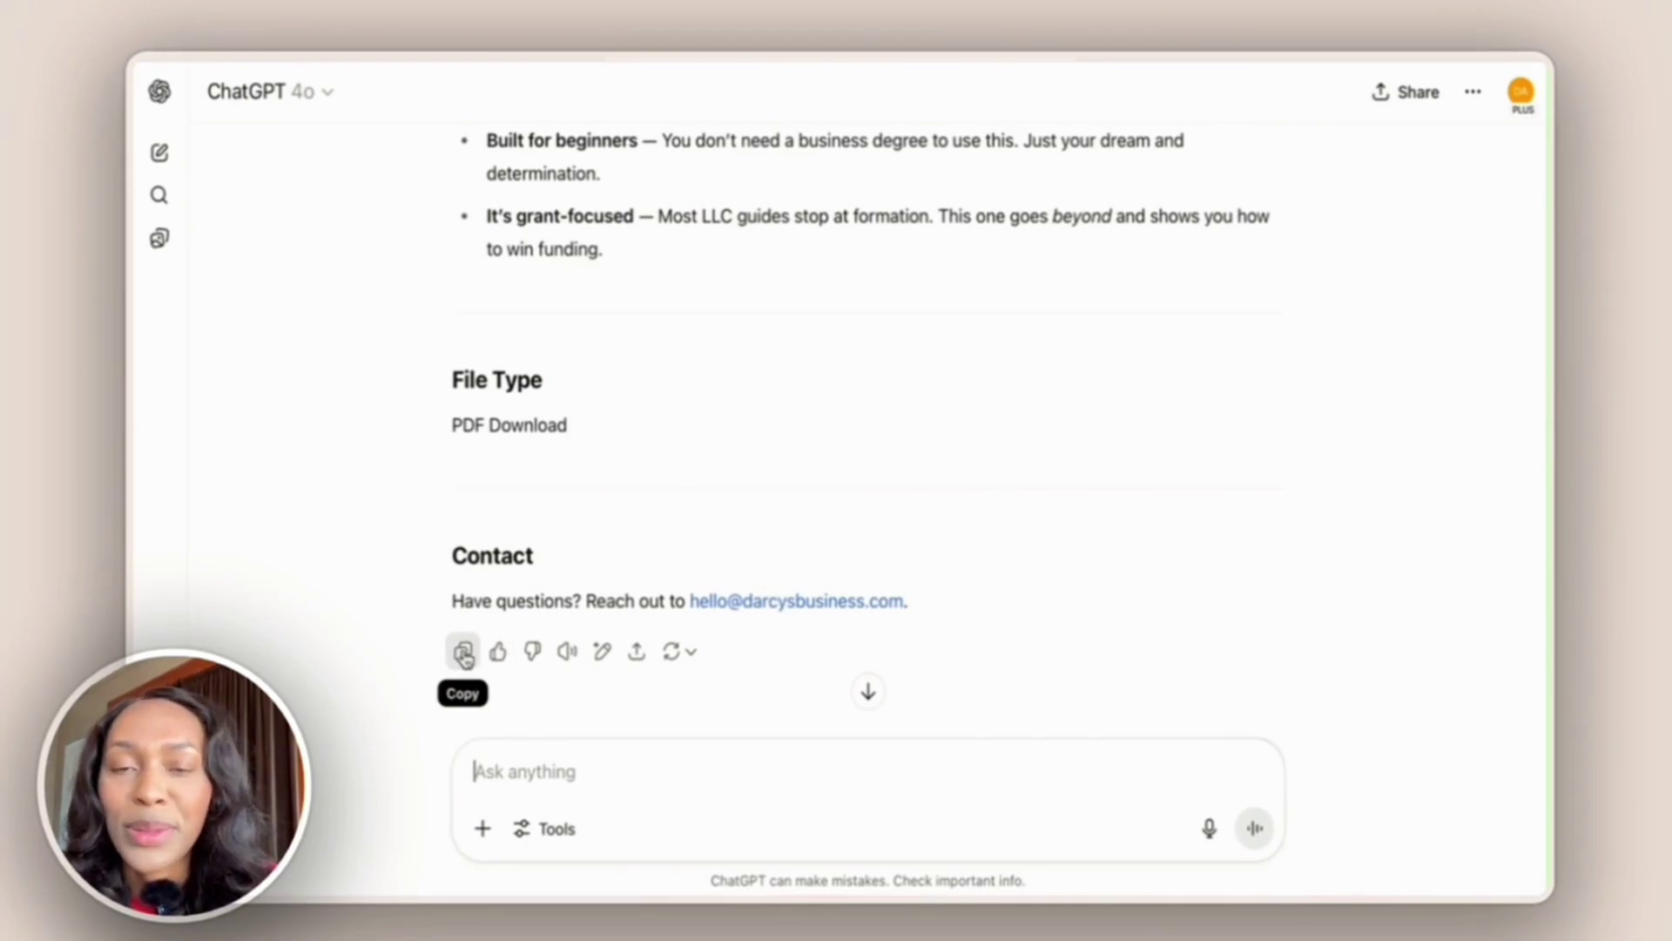
click(464, 653)
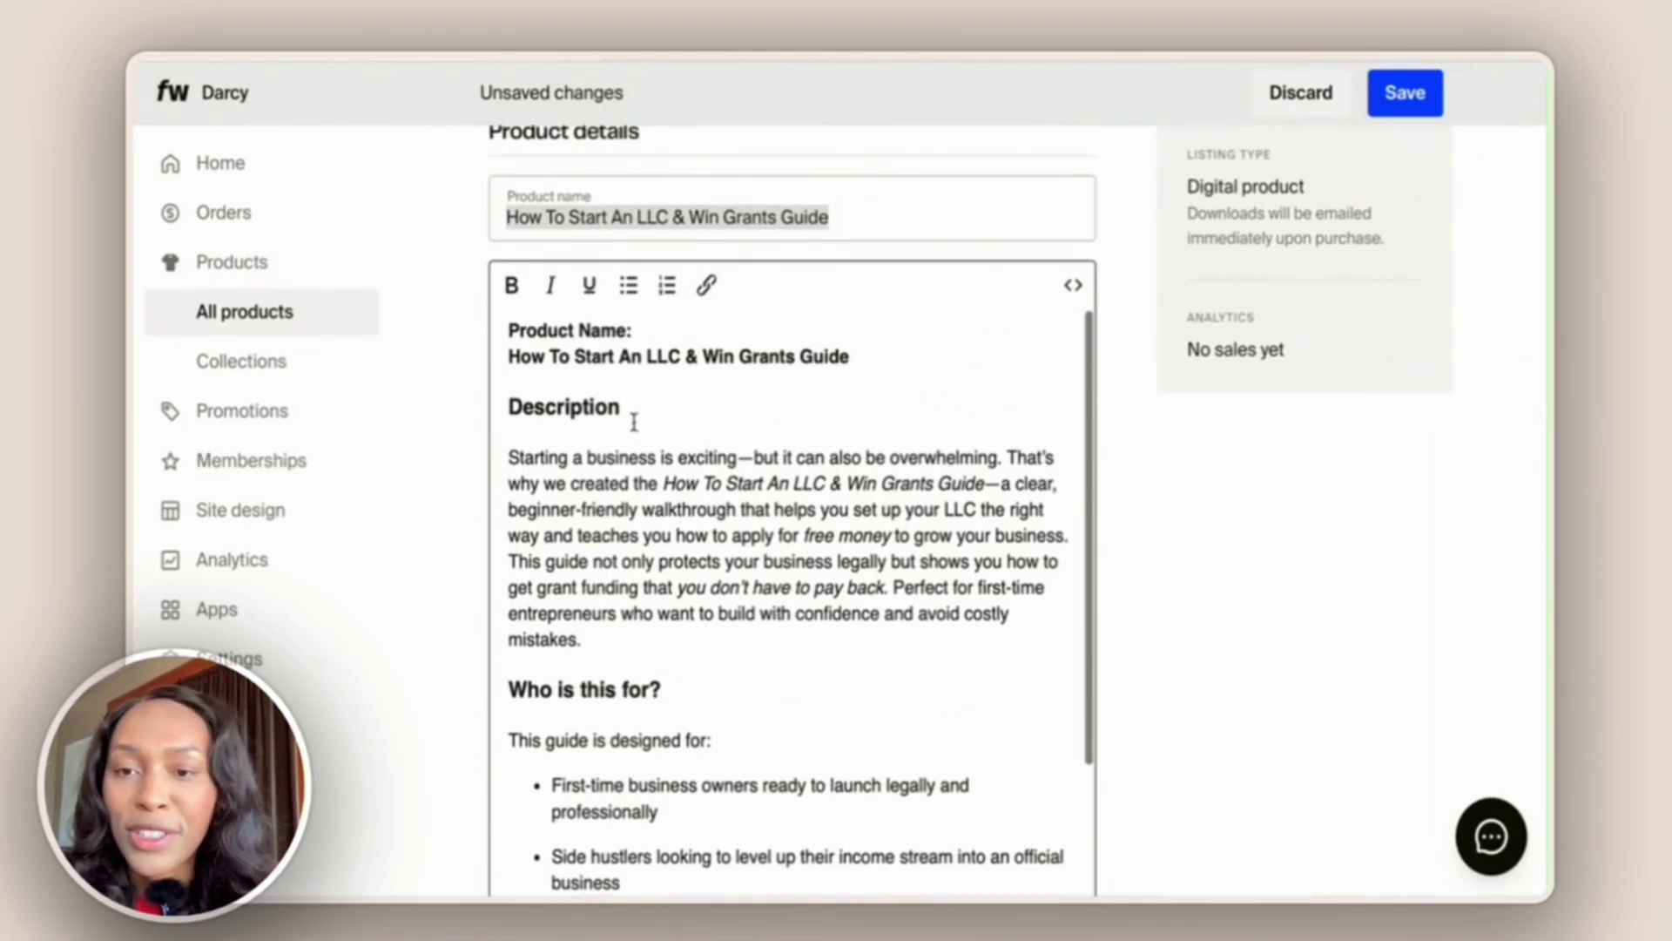
drag(634, 422, 514, 287)
scroll(710, 514, down, 10)
scroll(710, 513, up, 4)
scroll(709, 514, down, 2)
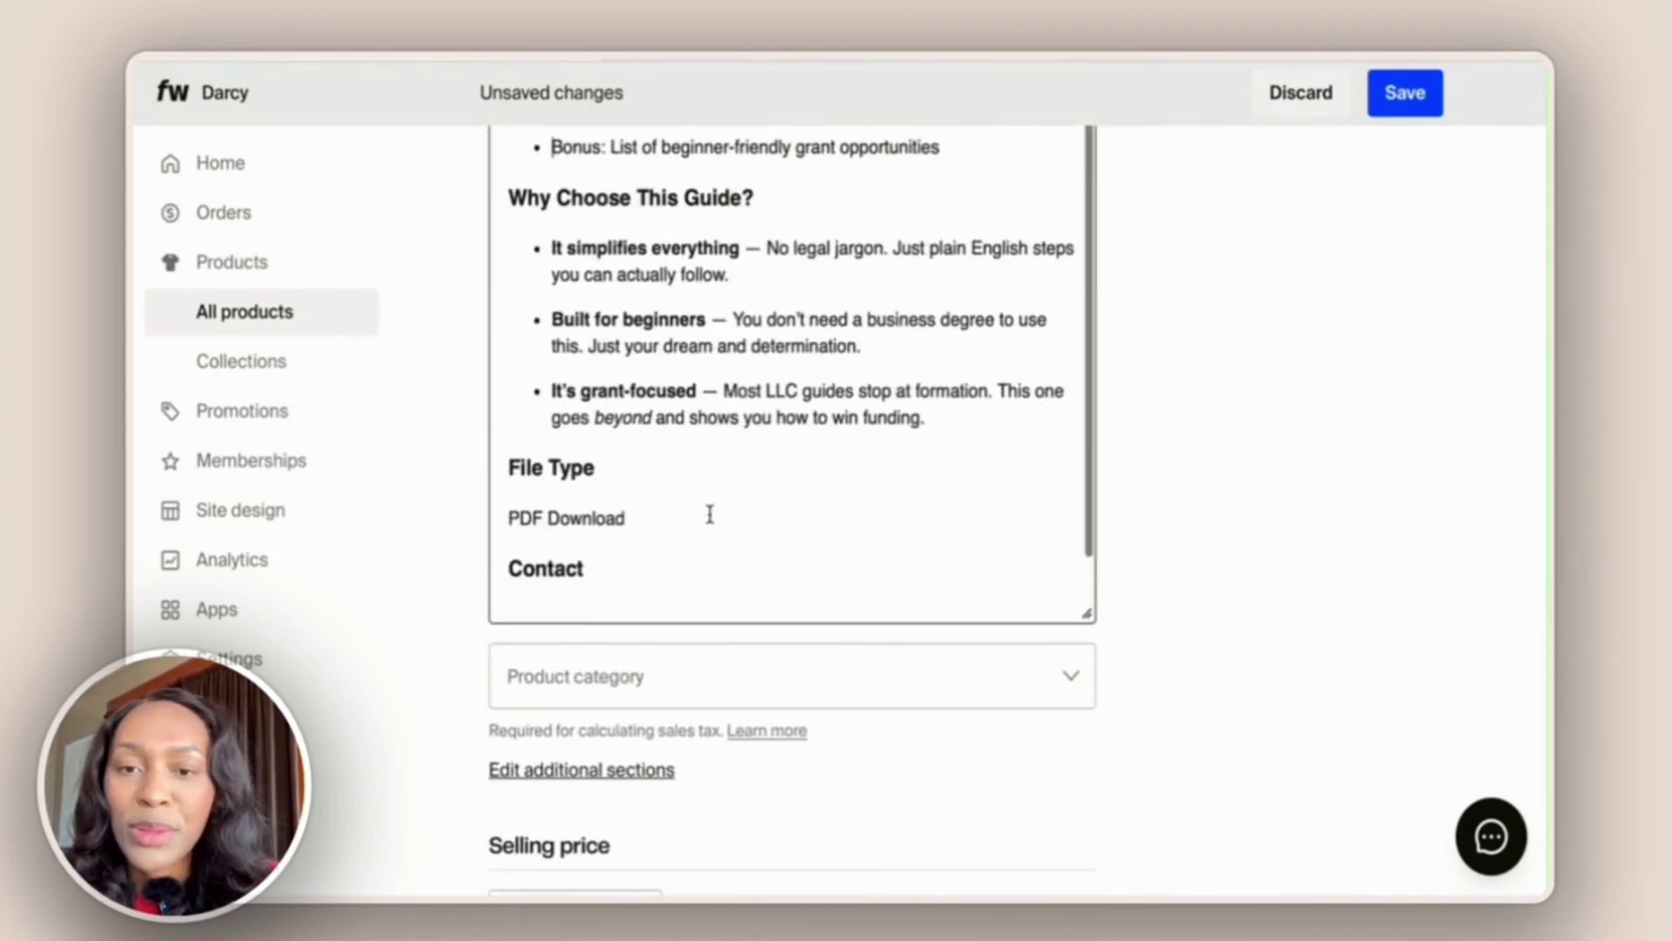
Set the product category to E-Books under Media and Books.
scroll(710, 514, down, 5)
click(649, 441)
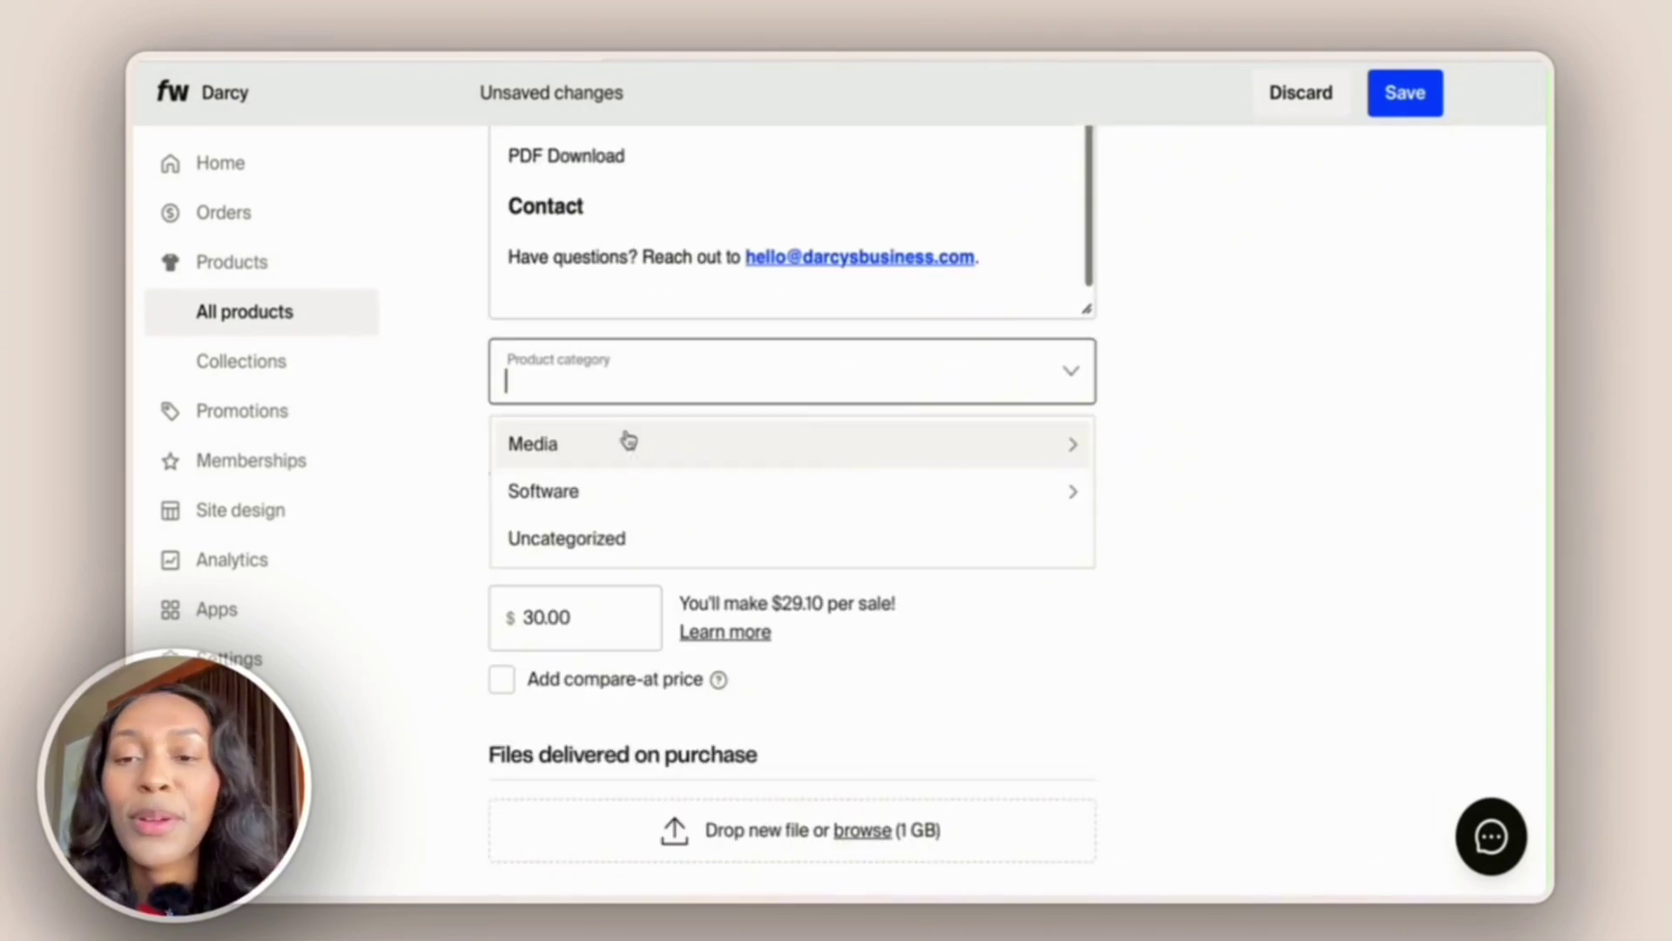
click(628, 441)
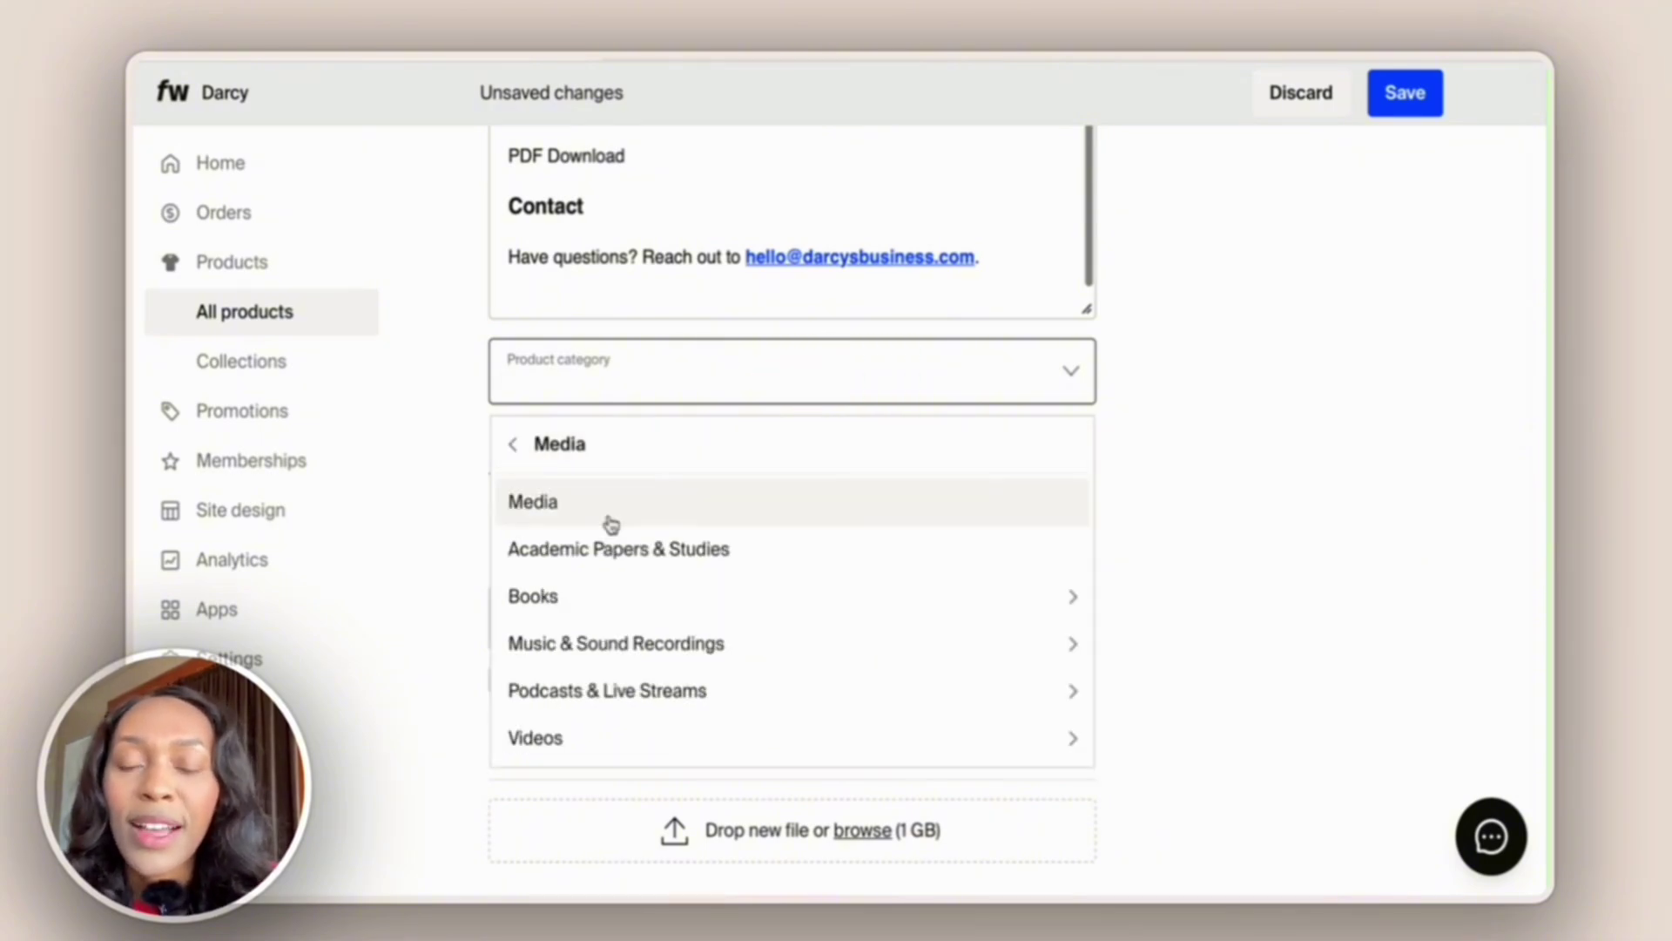
click(582, 585)
click(590, 569)
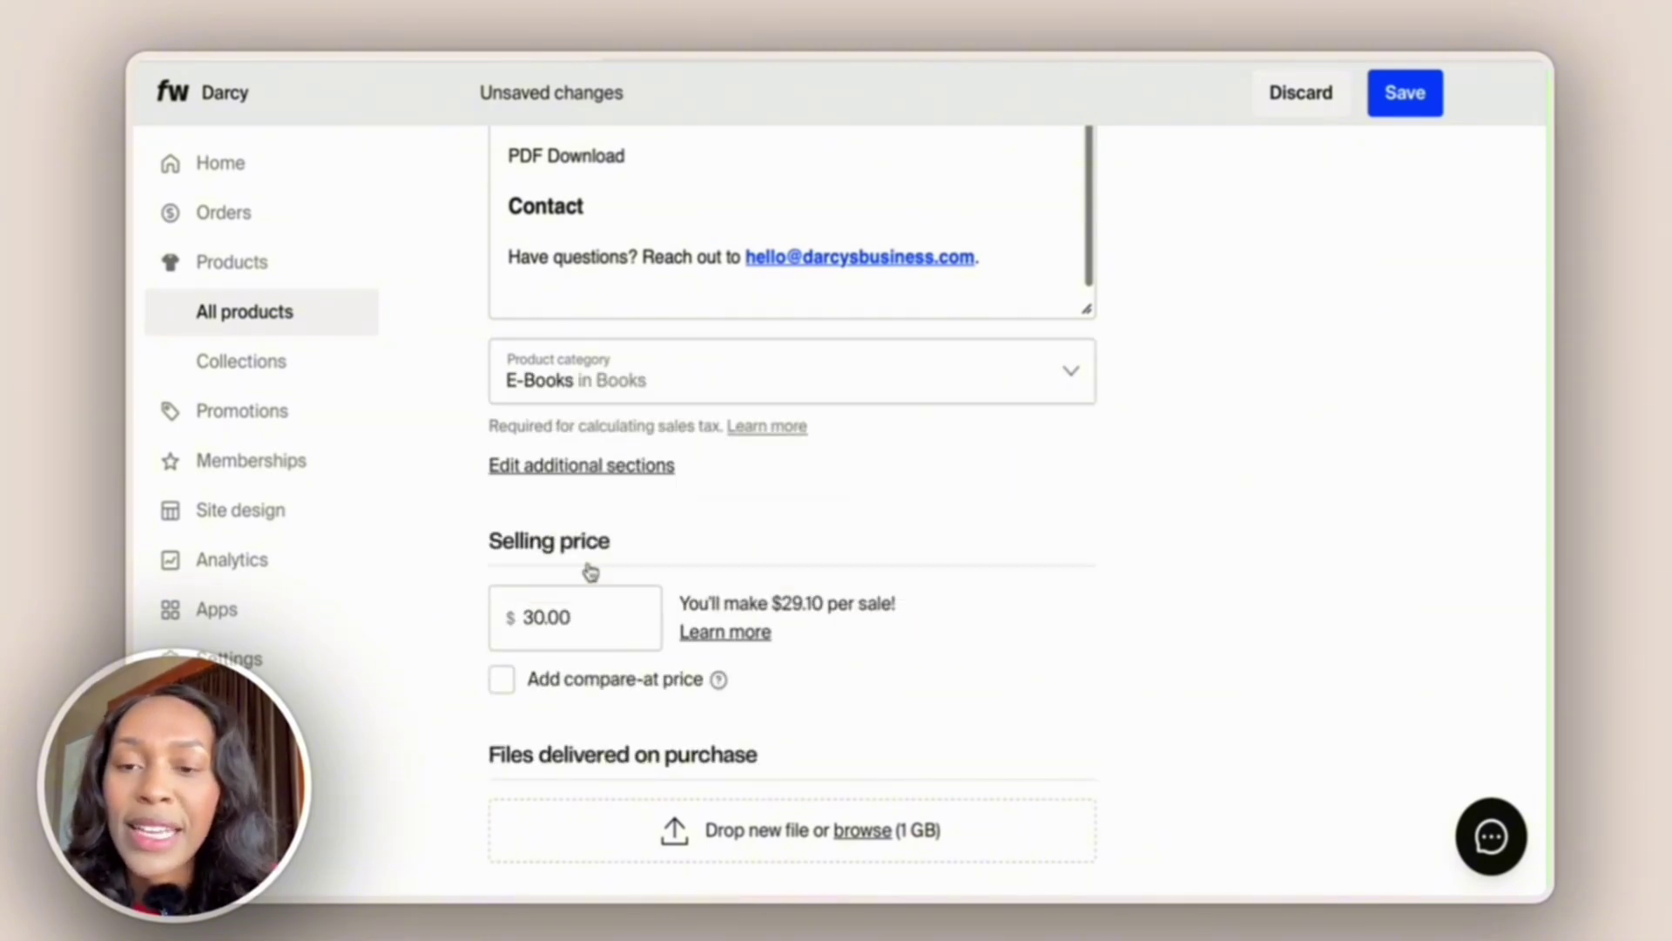
Set the digital product's selling price to $20.00.
scroll(856, 404, down, 1)
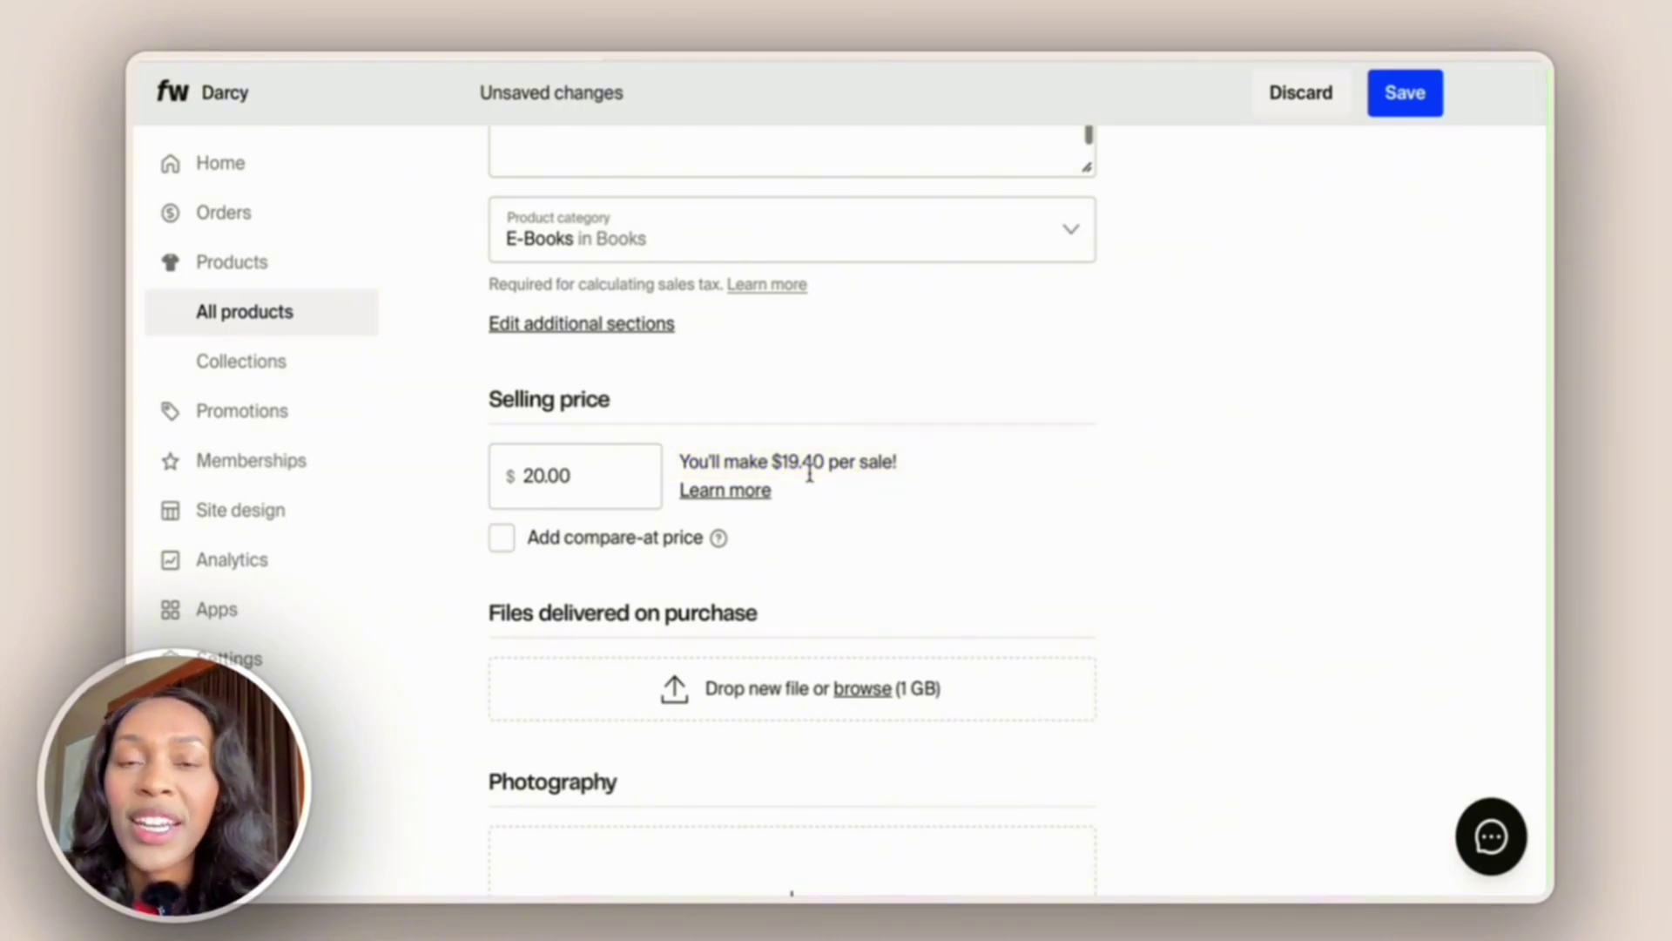
scroll(810, 473, down, 5)
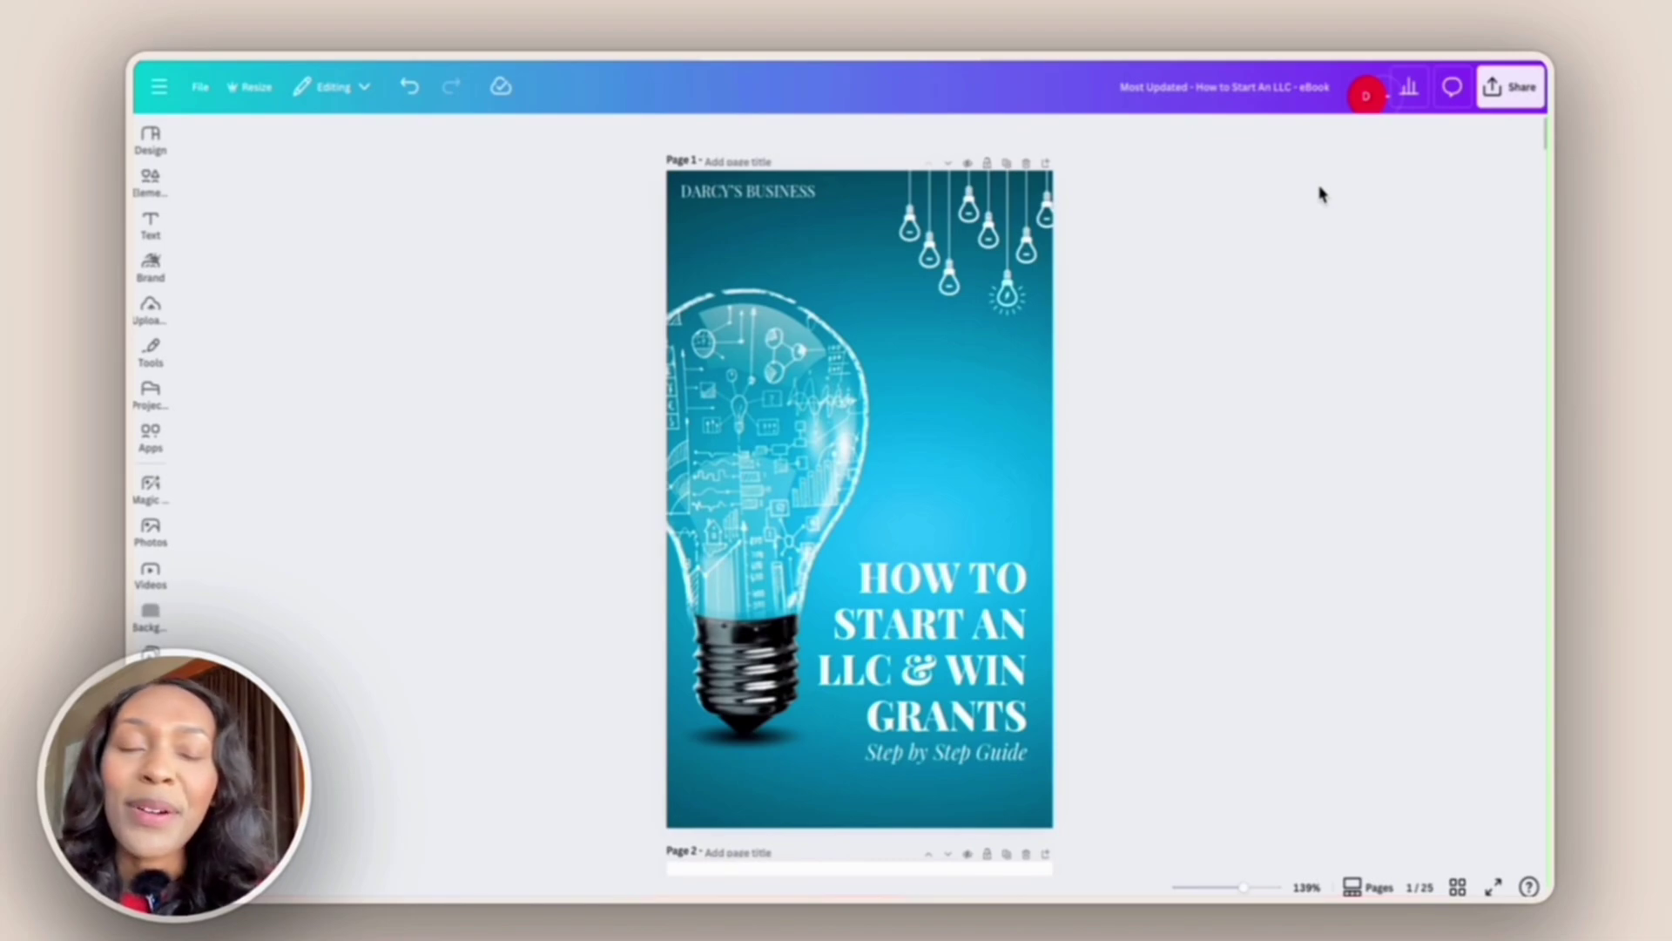
Download the LLC eBook design from Canva and add it to the Fourthwall product's files delivered on purchase.
click(1509, 90)
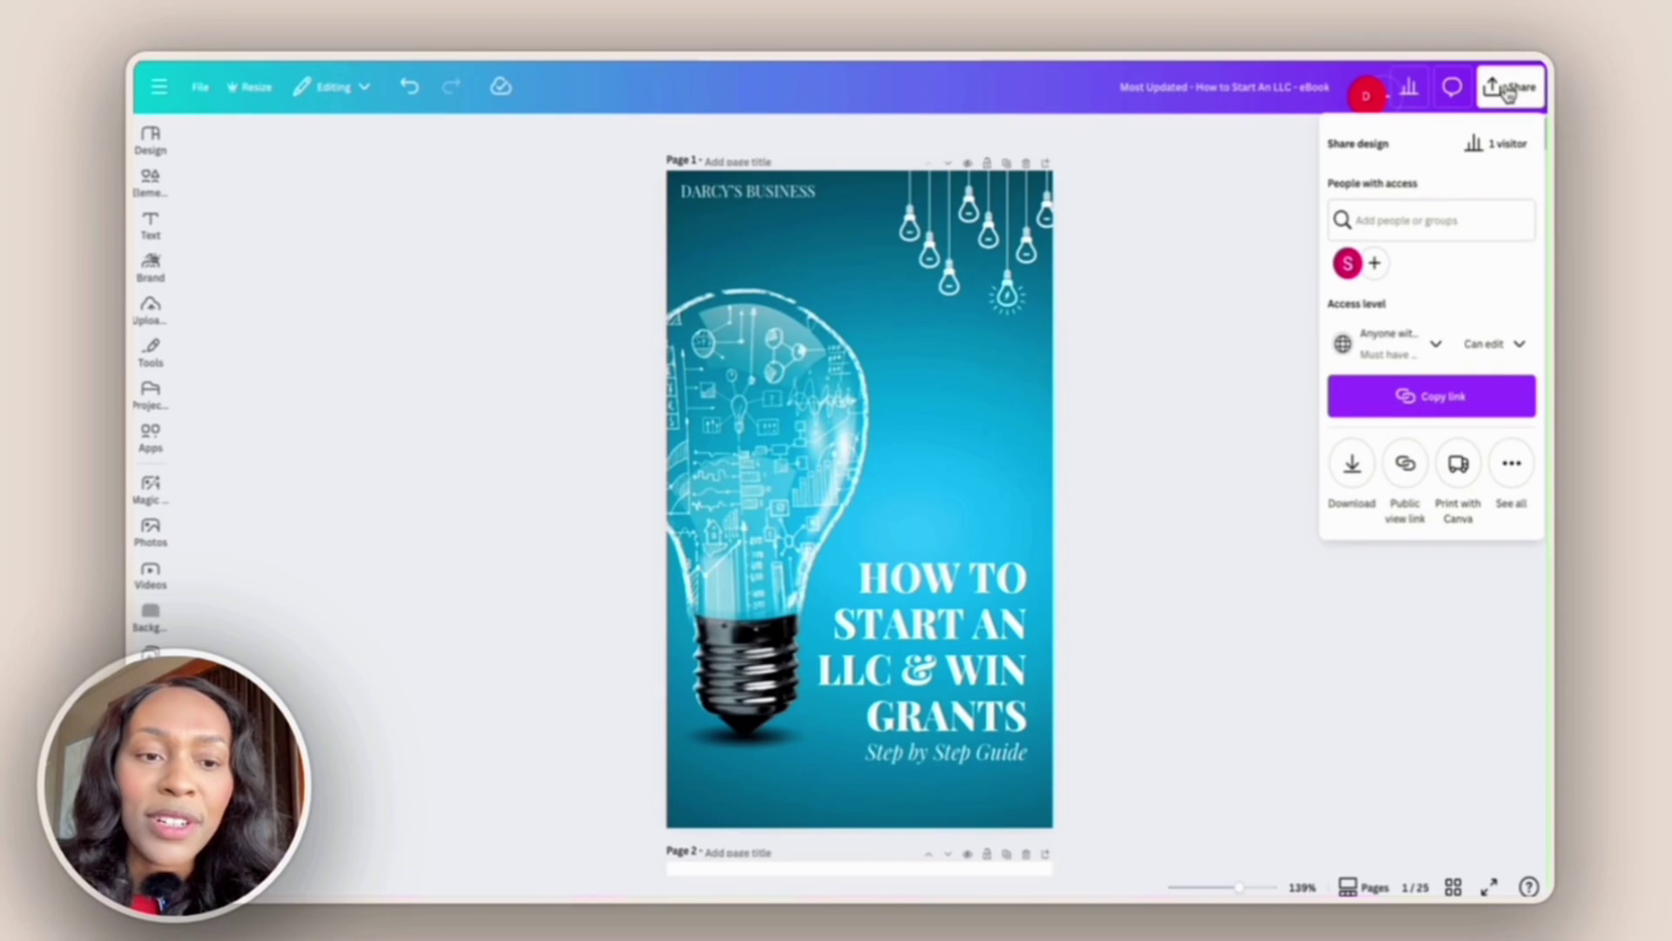
click(1351, 470)
click(1431, 197)
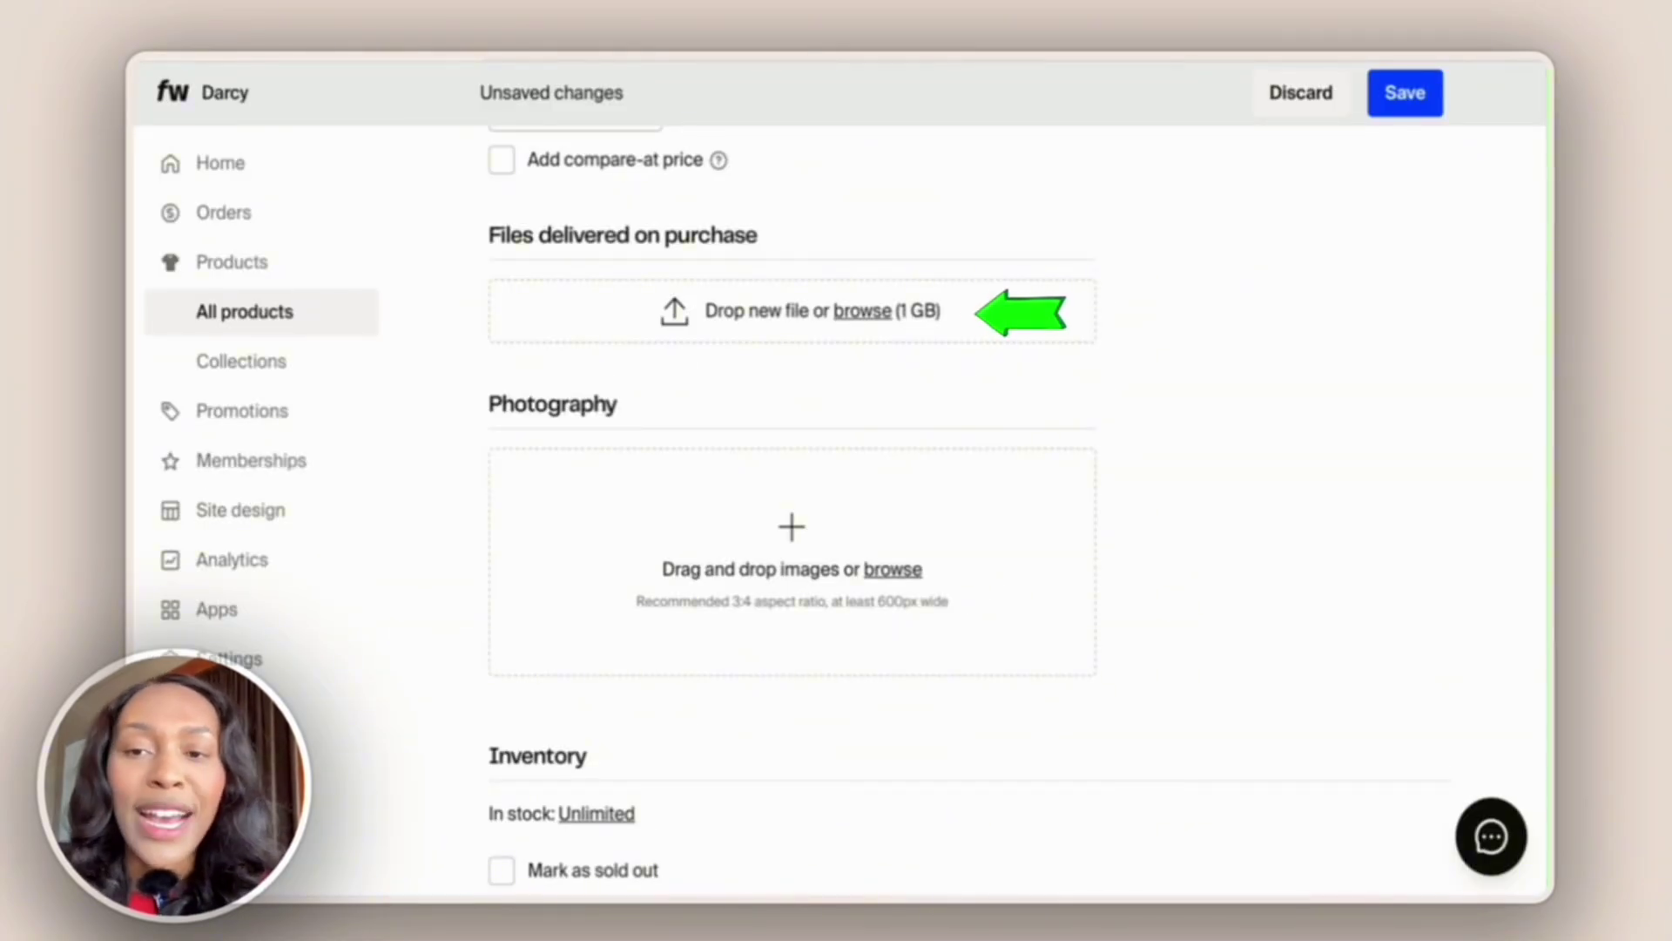
drag(763, 311, 764, 312)
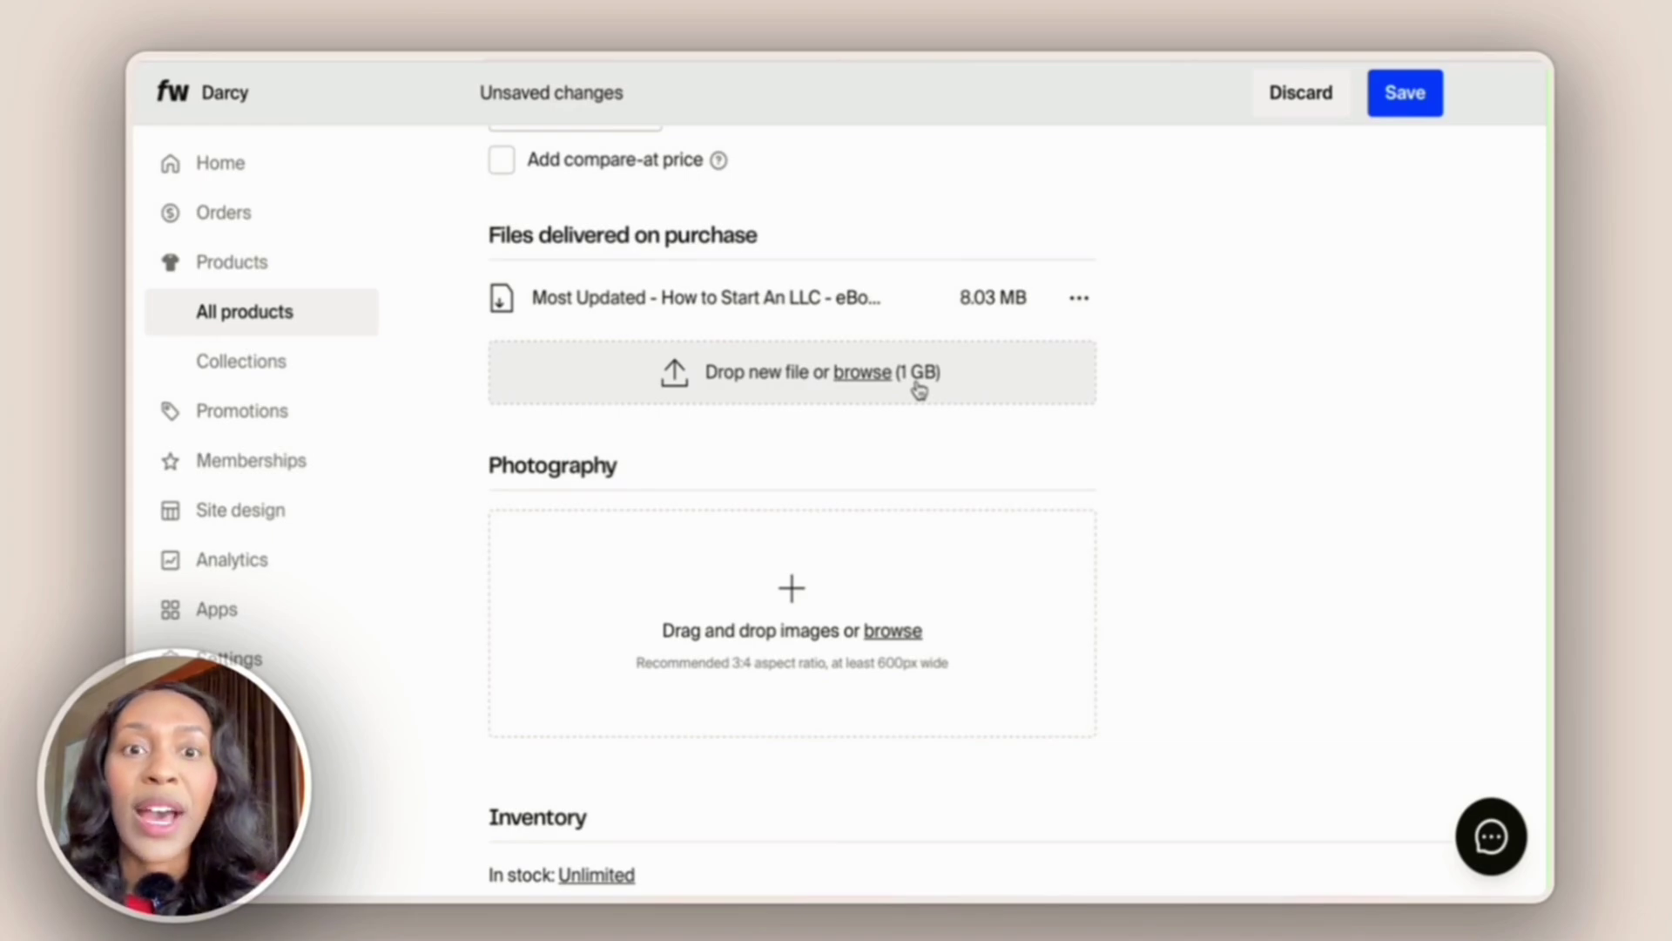
Switch to the Canva product mockup and create and open a resized copy of page 1 only at 600 x 800 px.
scroll(919, 390, down, 1)
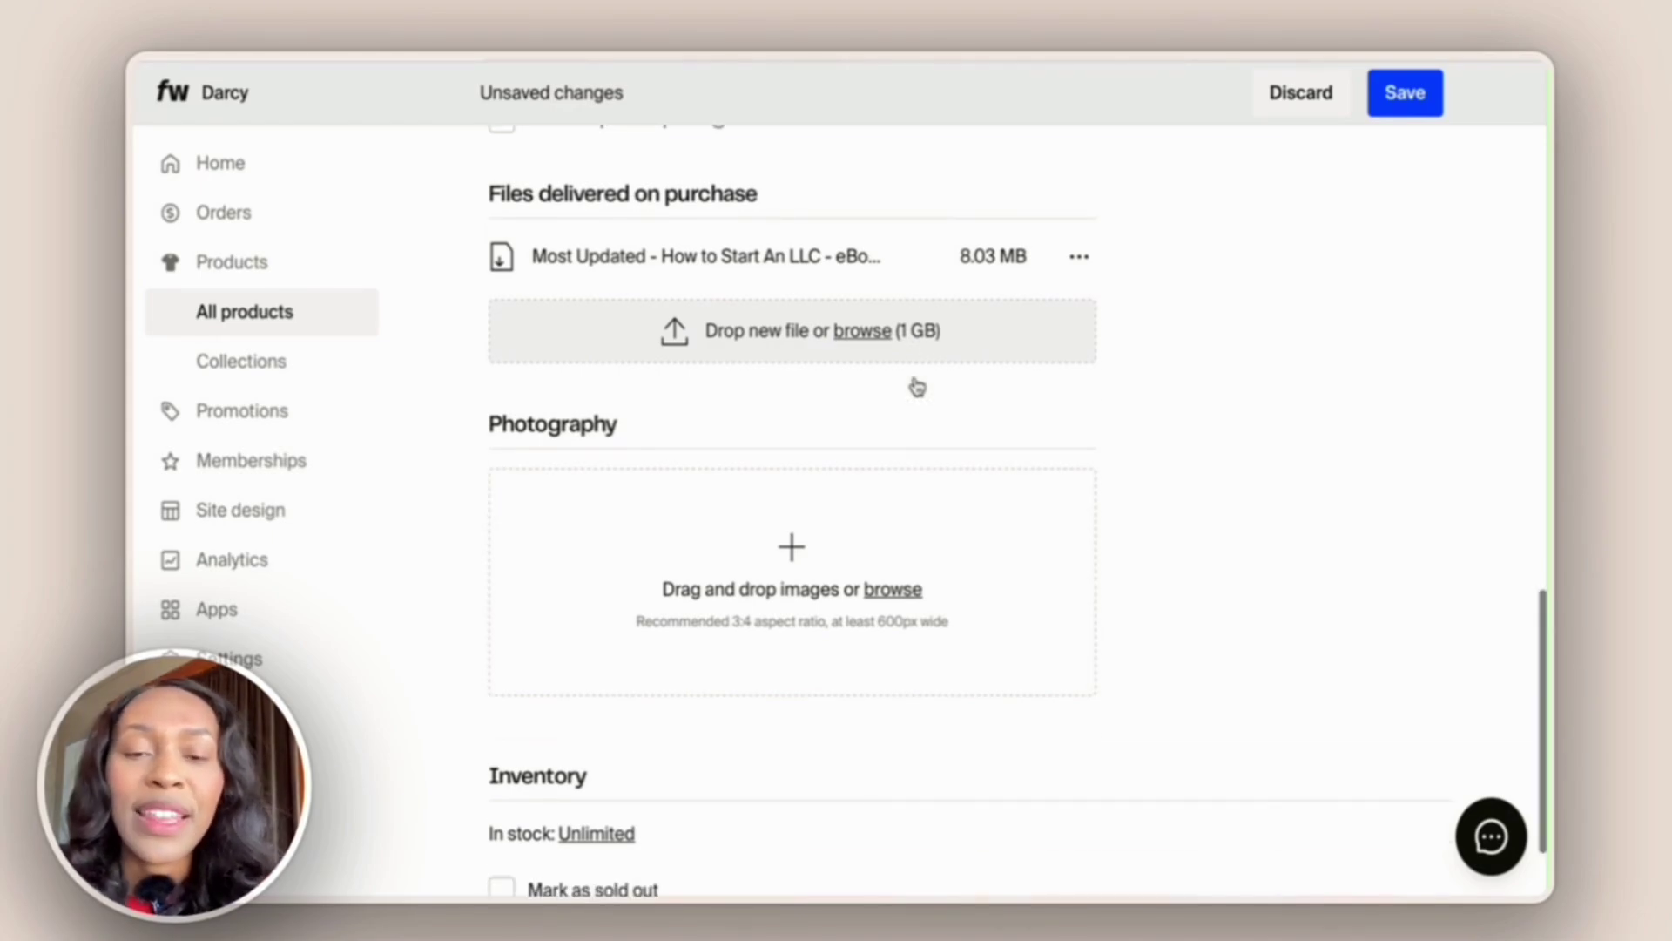
scroll(917, 387, down, 3)
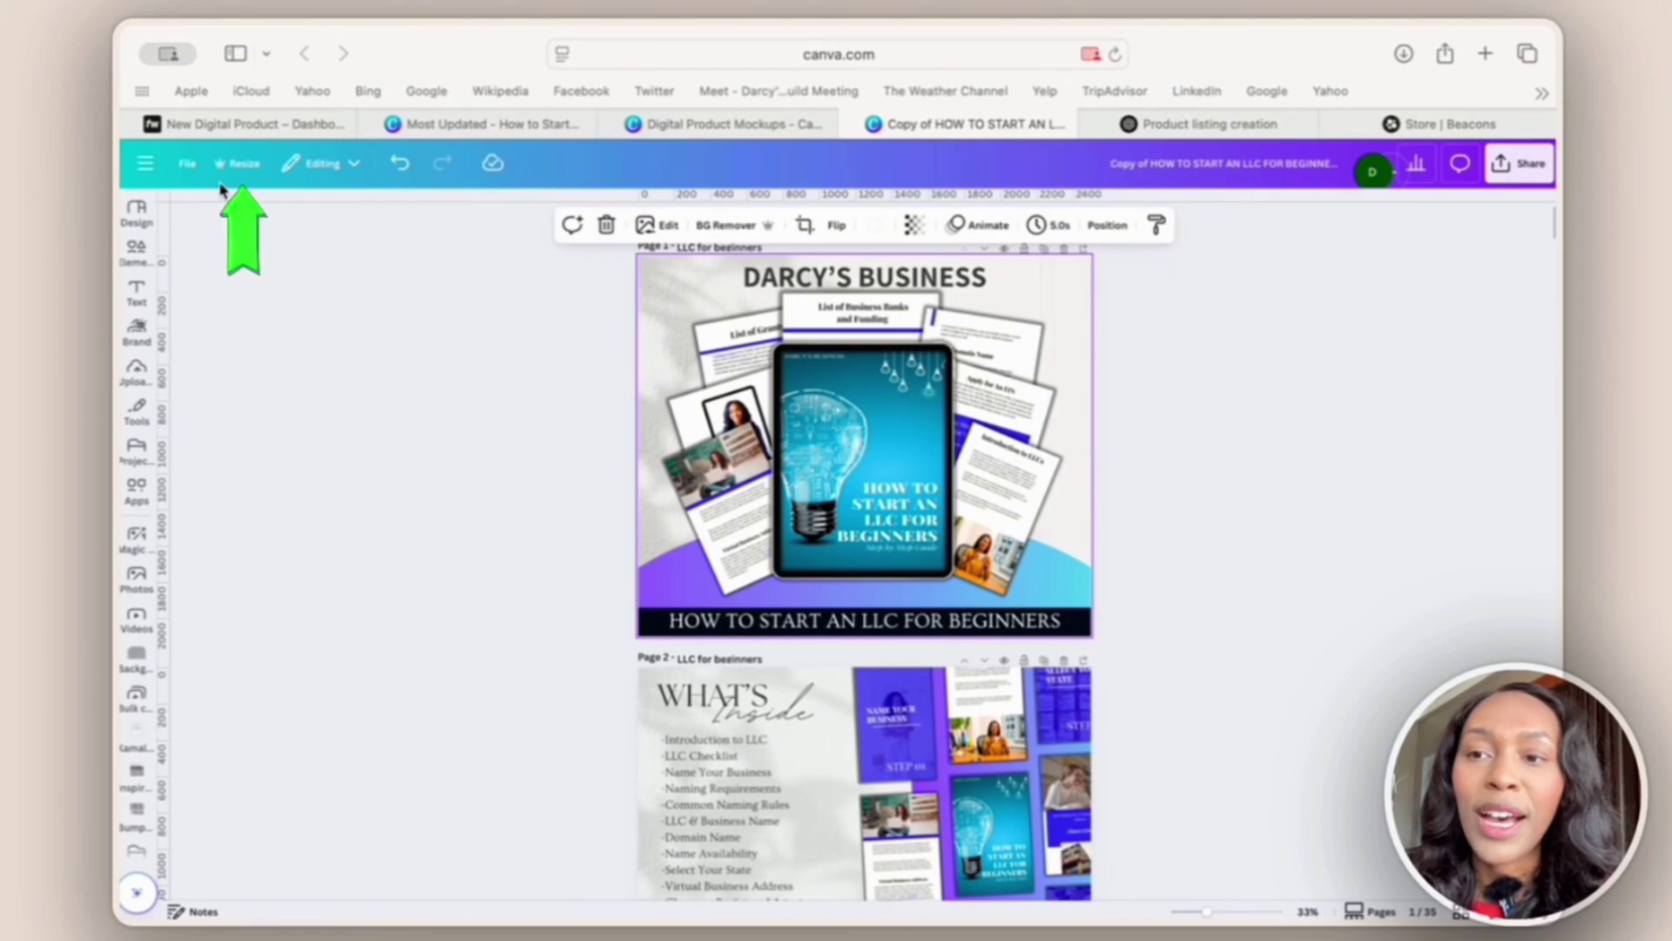
click(235, 167)
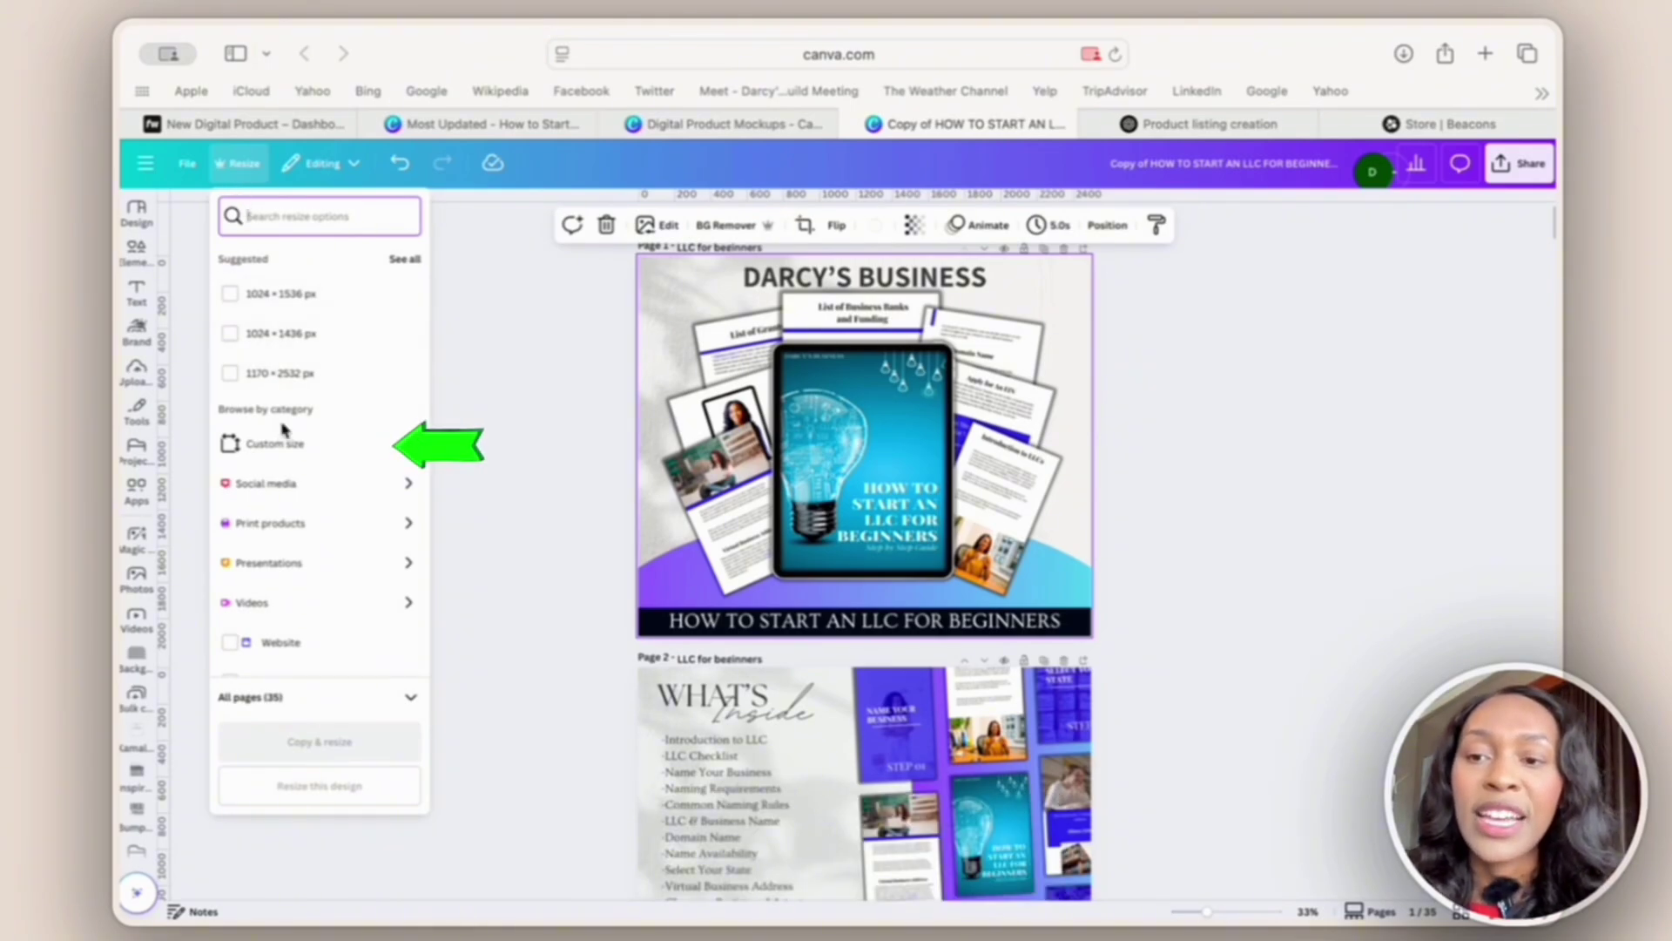
click(297, 459)
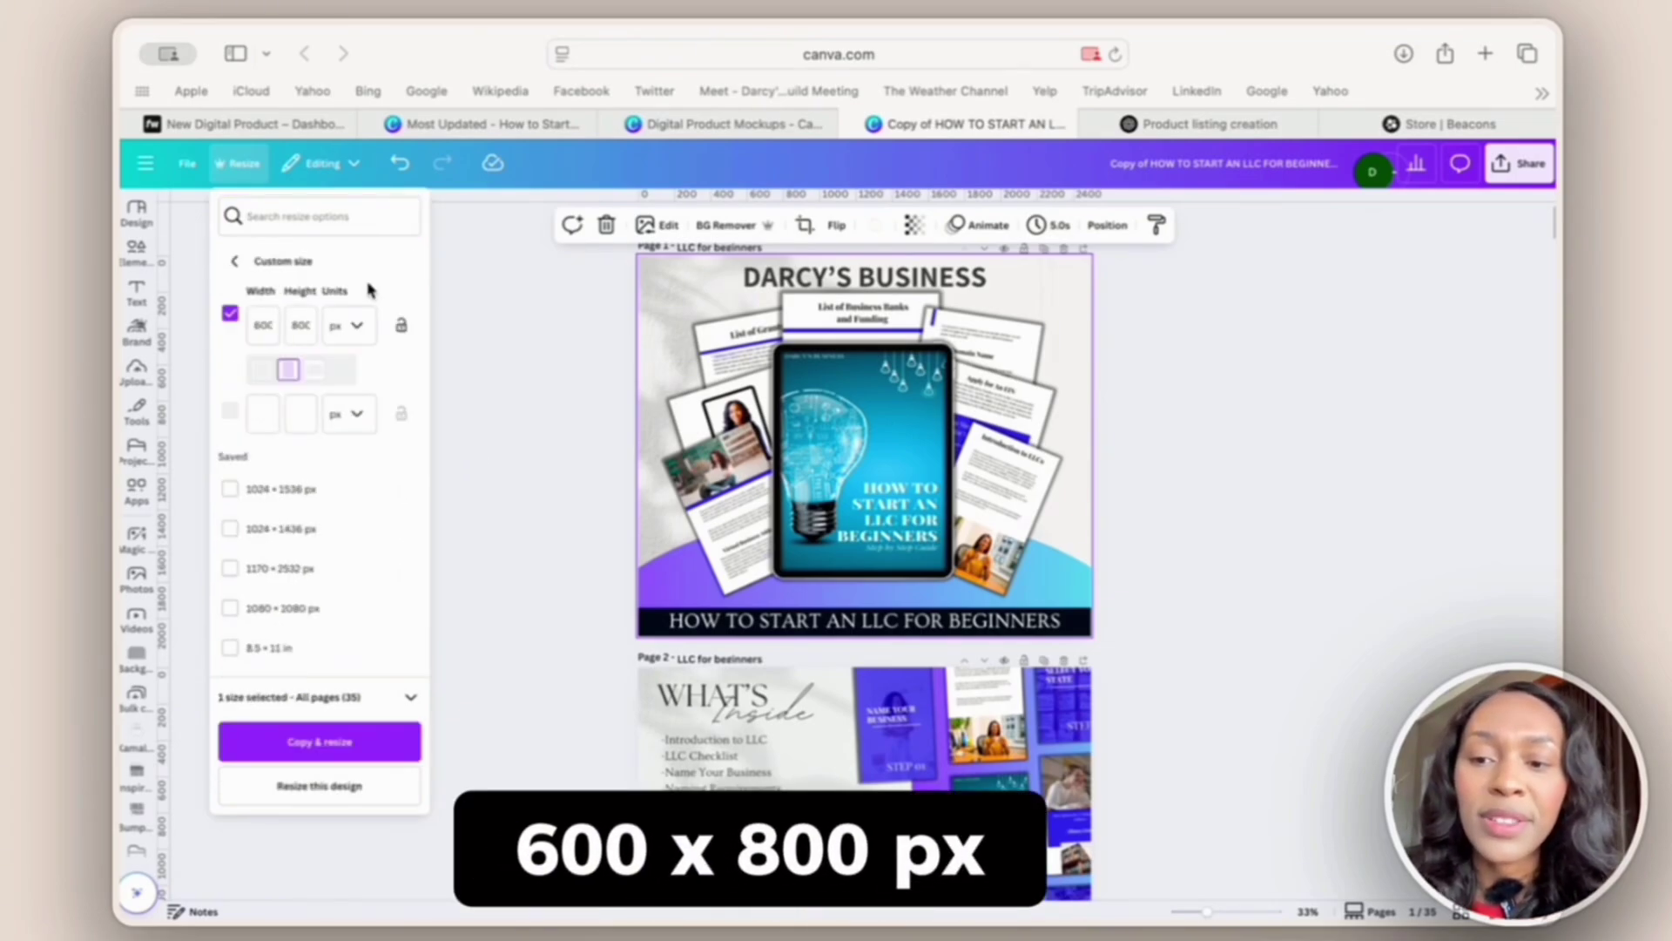
click(410, 697)
click(404, 776)
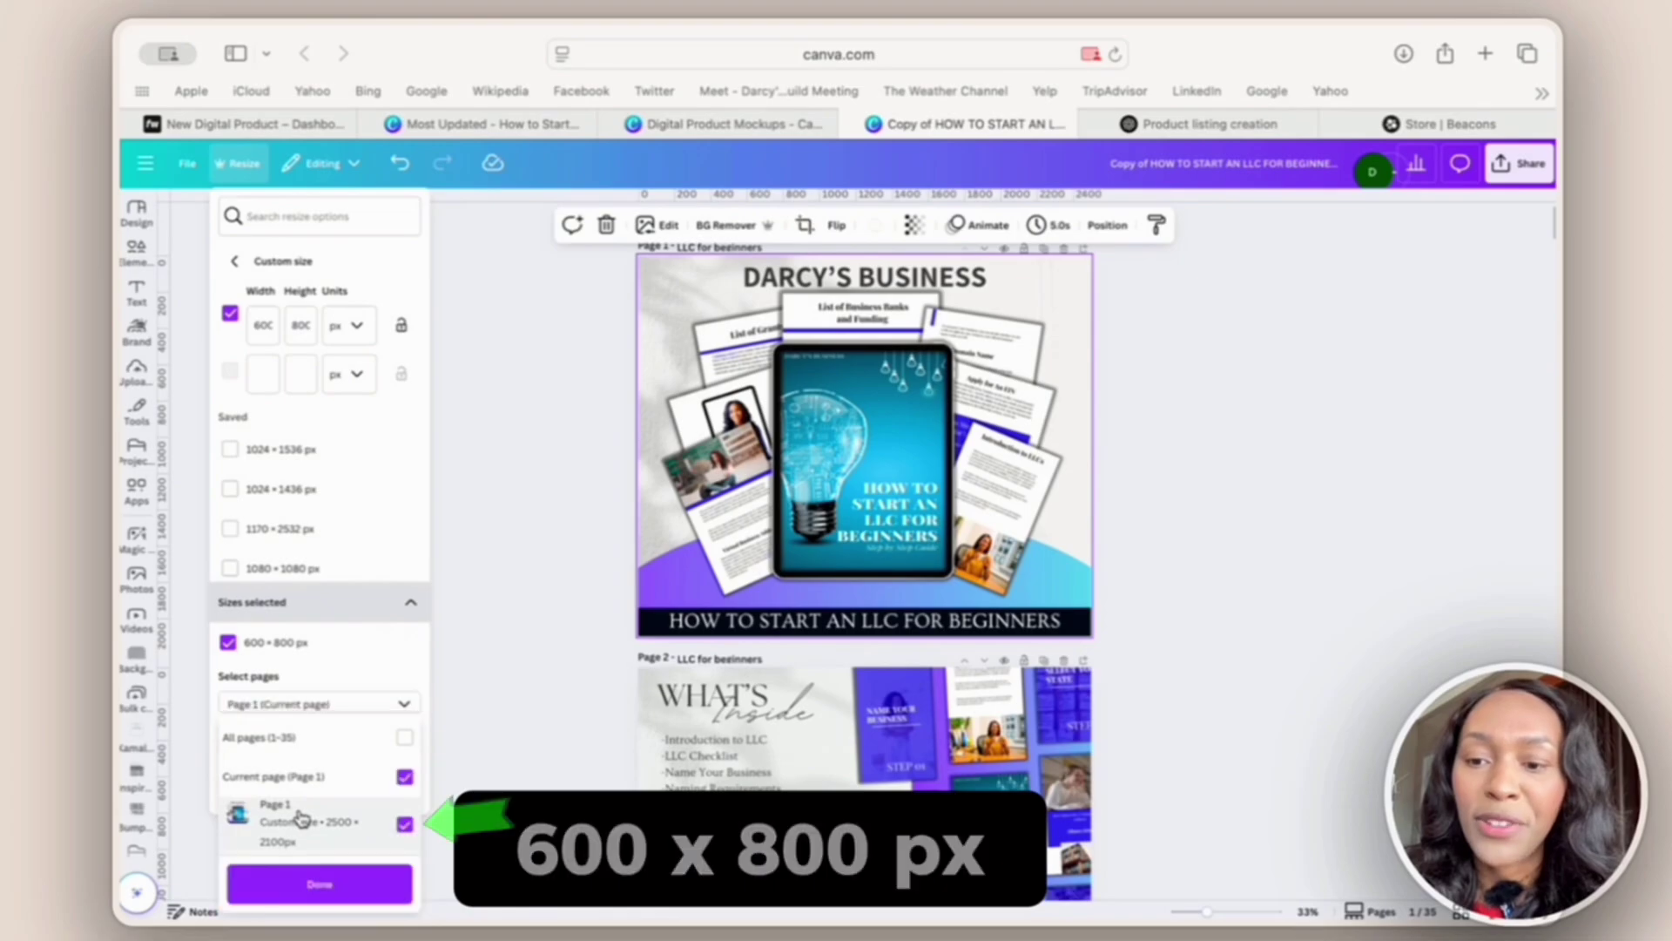
click(302, 904)
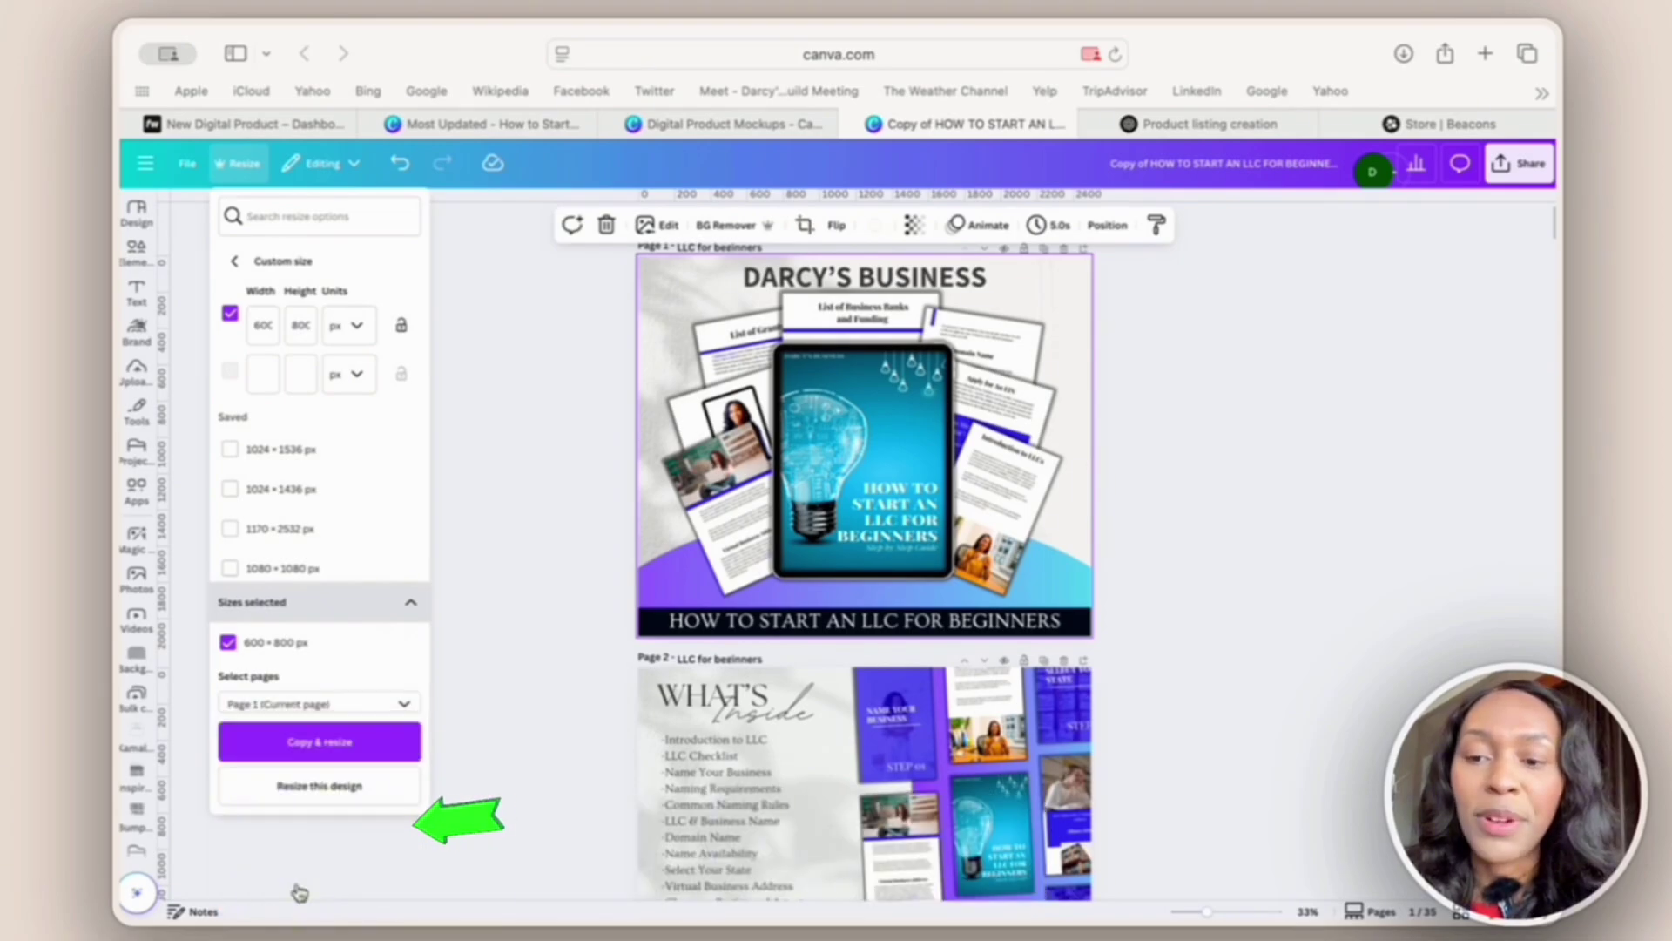
click(315, 754)
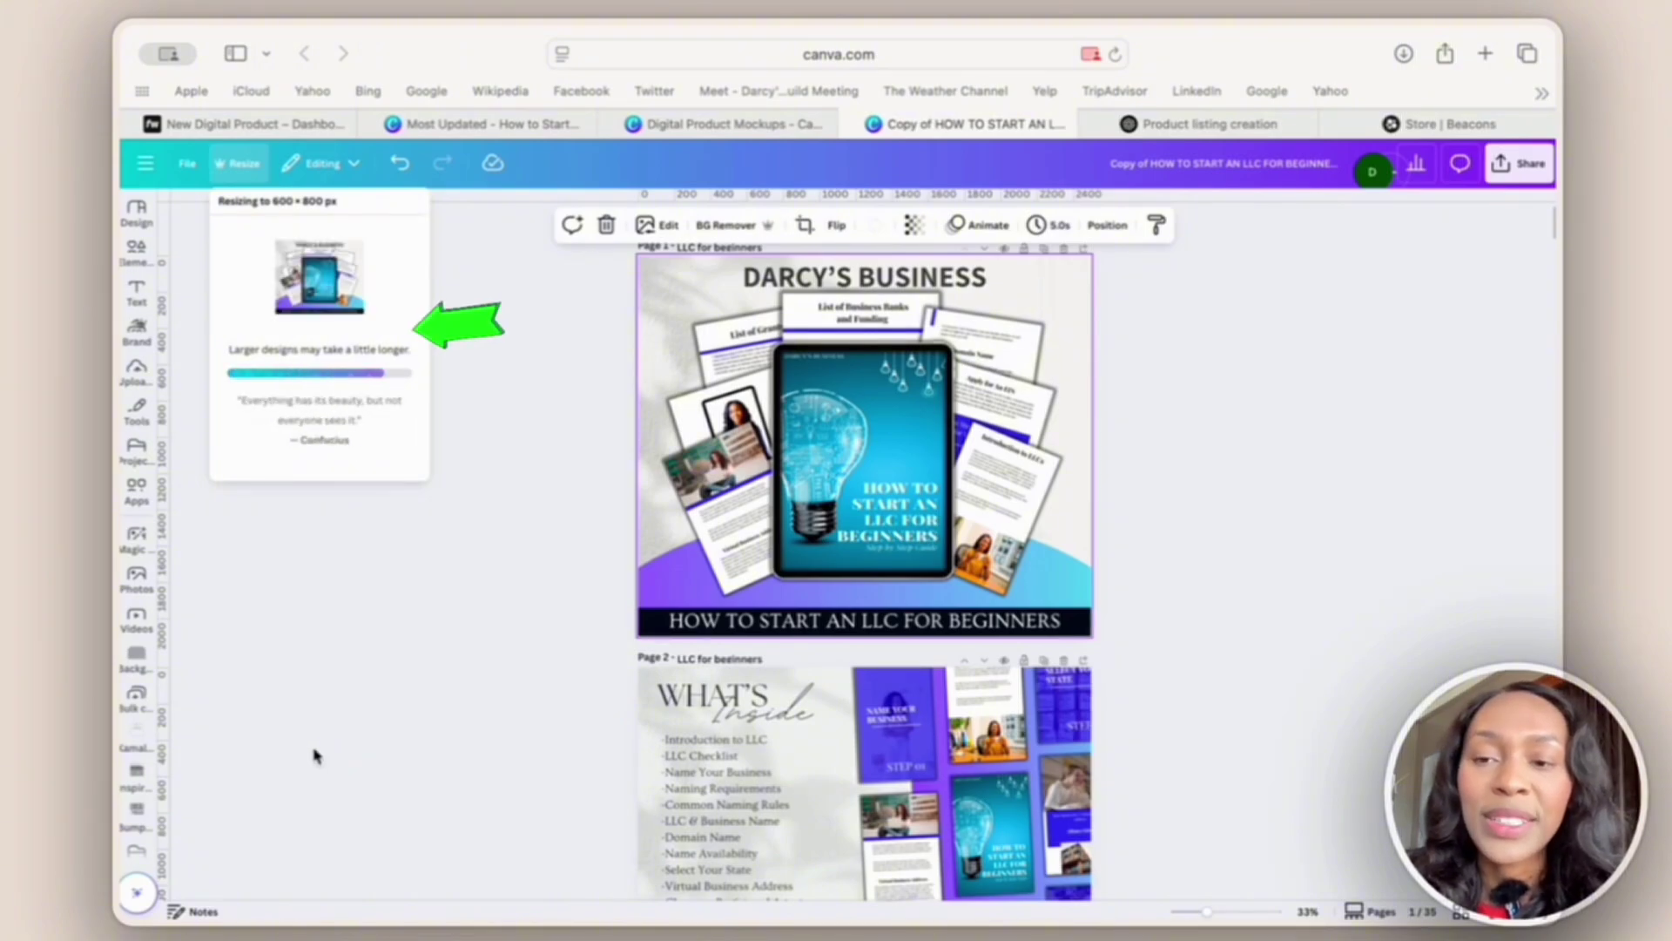
click(273, 334)
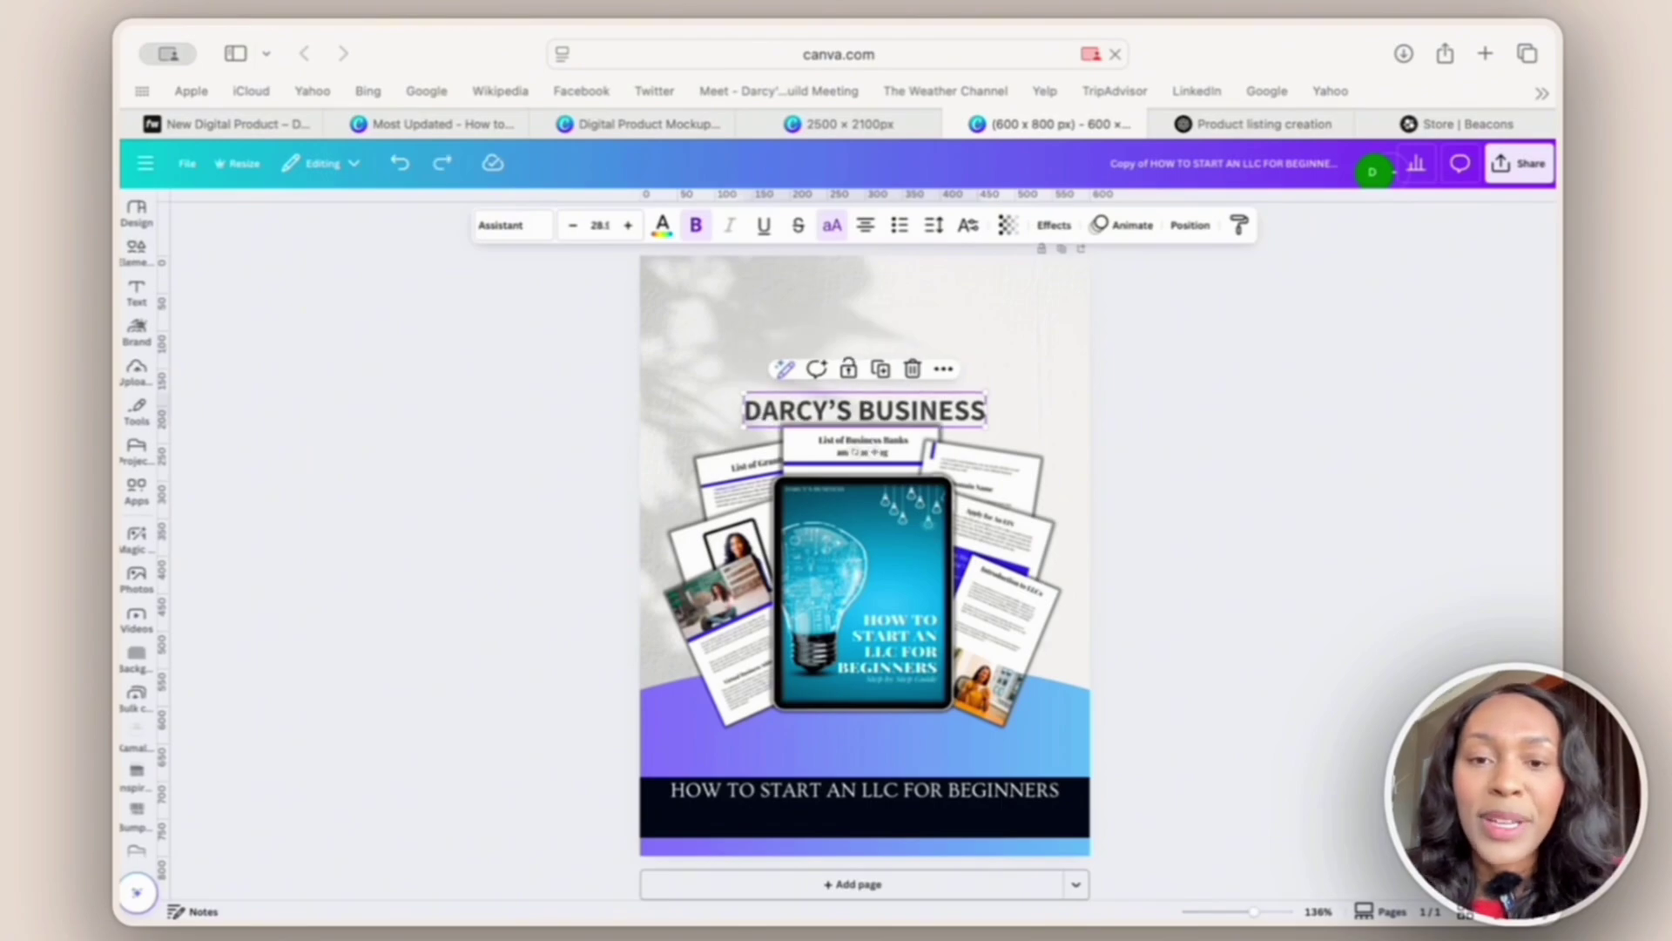
Enlarge the "DARCY'S BUSINESS" heading and center it horizontally on the page.
drag(741, 392, 626, 374)
click(1190, 225)
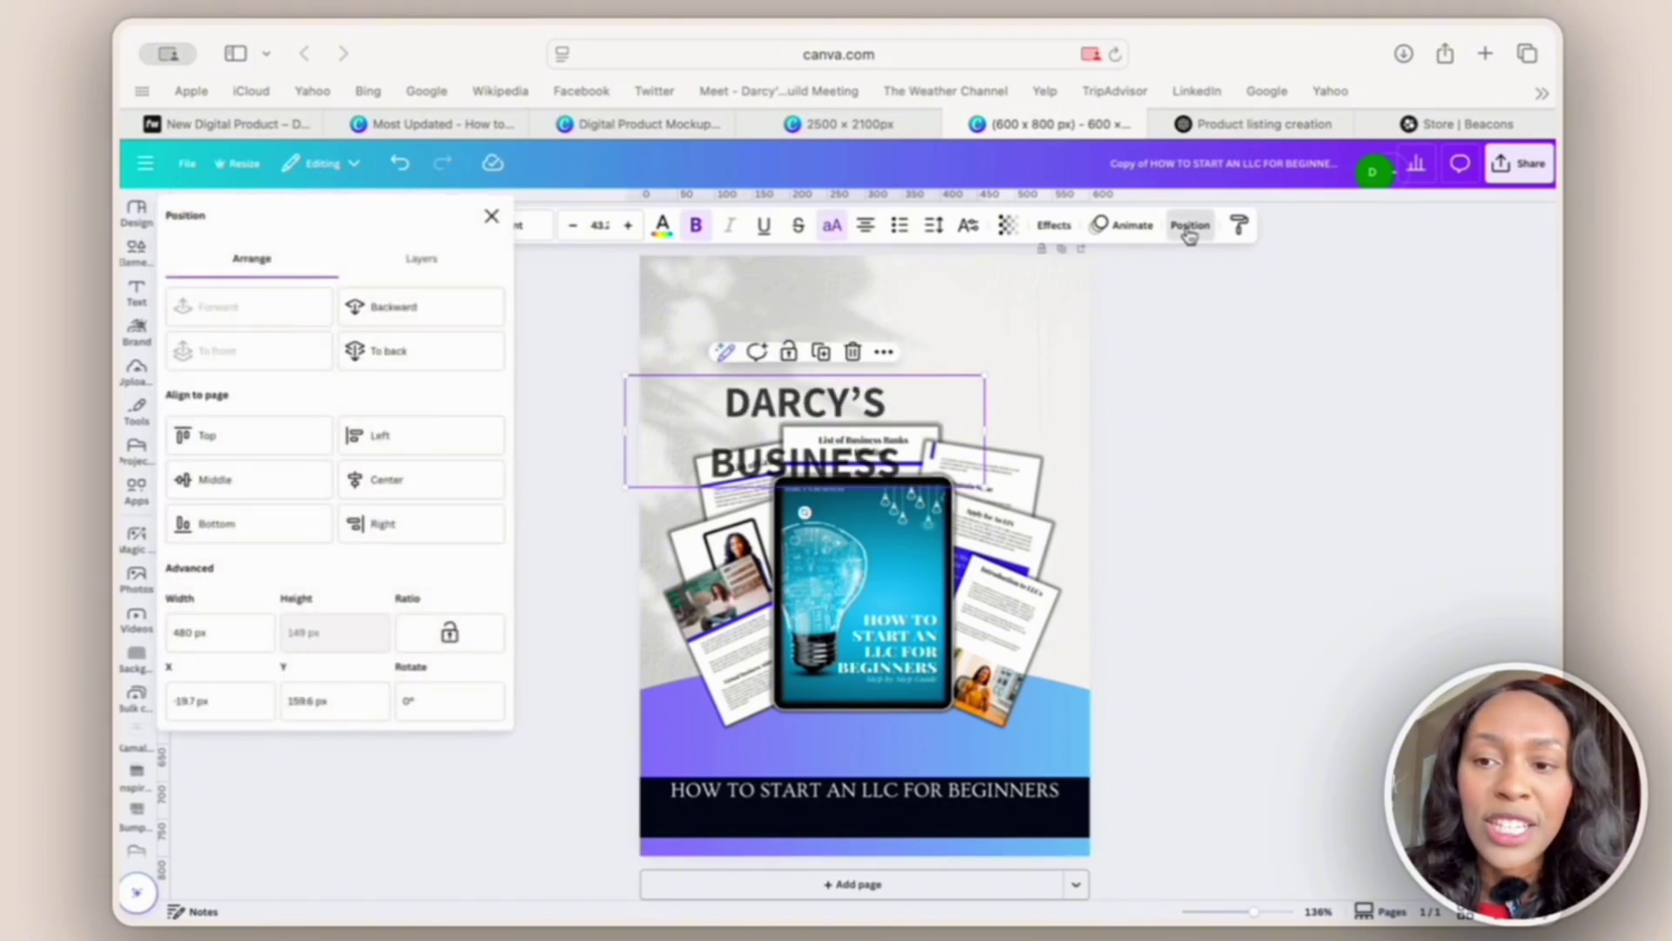
click(453, 484)
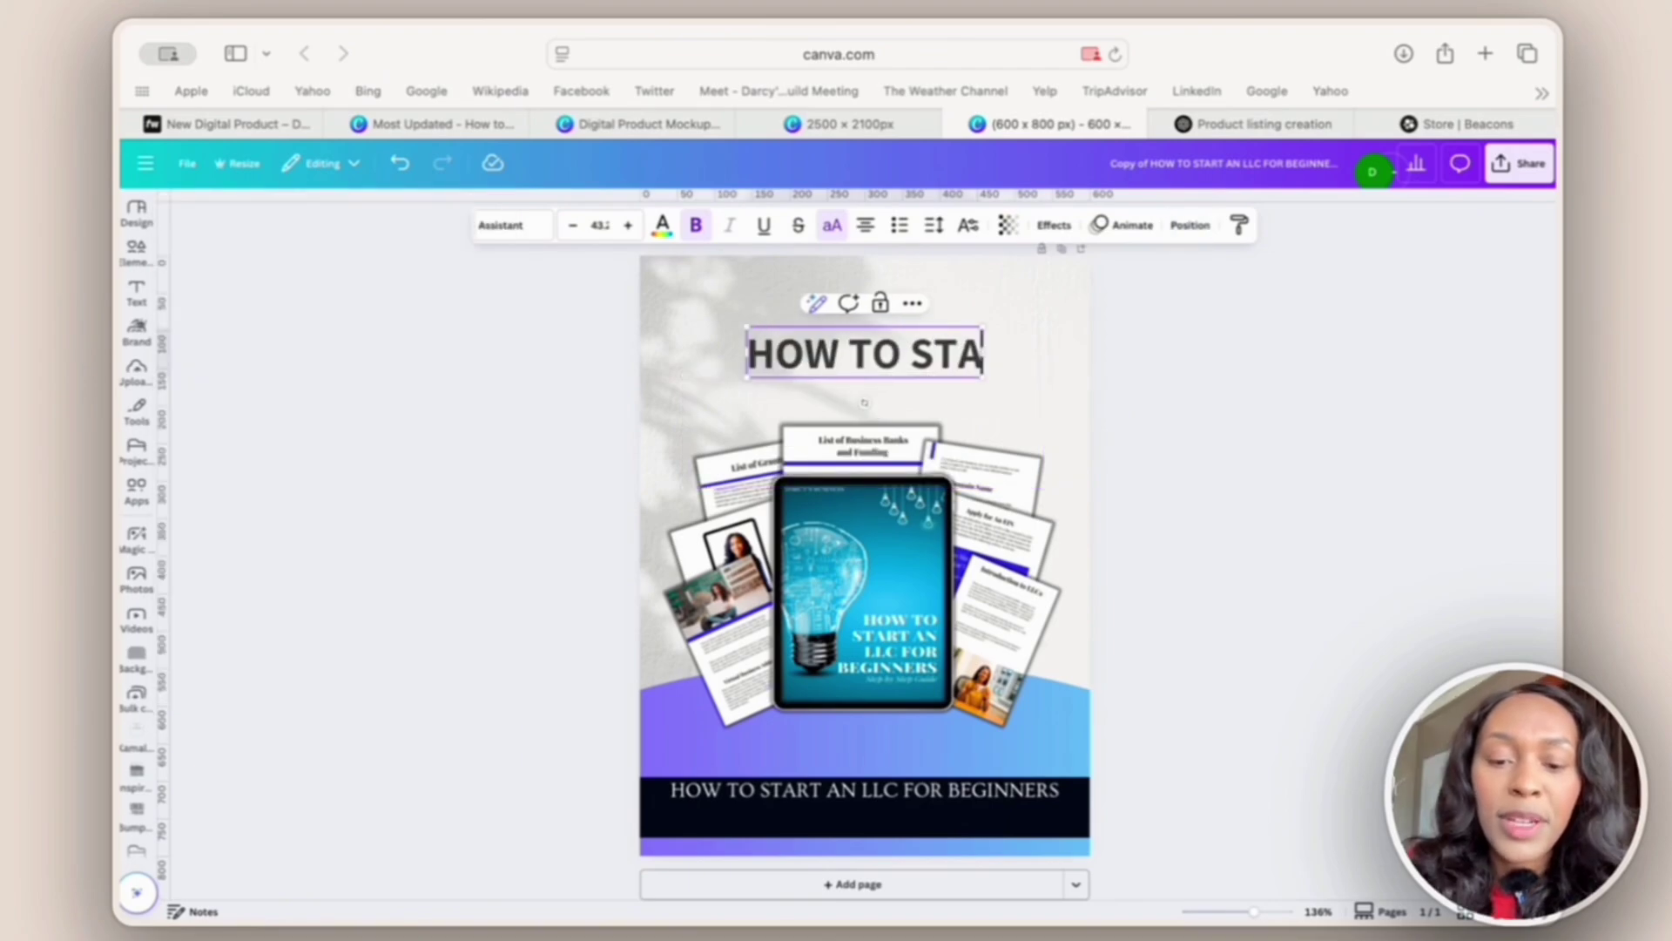
Replace the heading text with "HOW TO START" and "LLC & WIN GRANTS" on two lines.
text(RT)
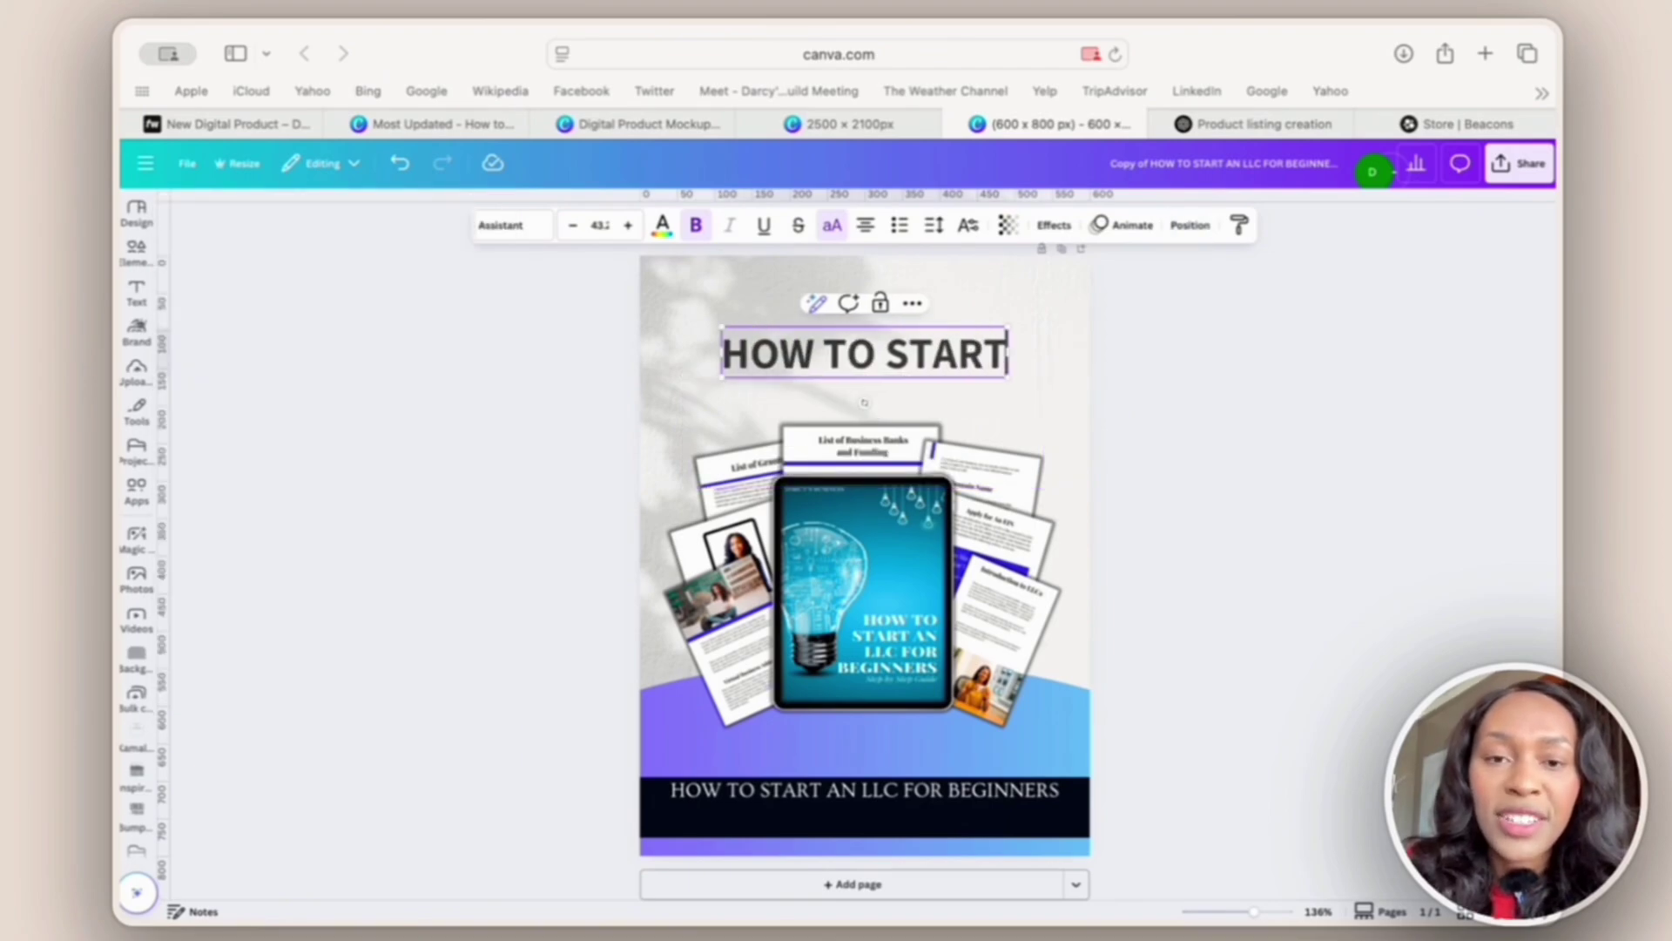
key(Return)
text(LLC & WIN GRANTS)
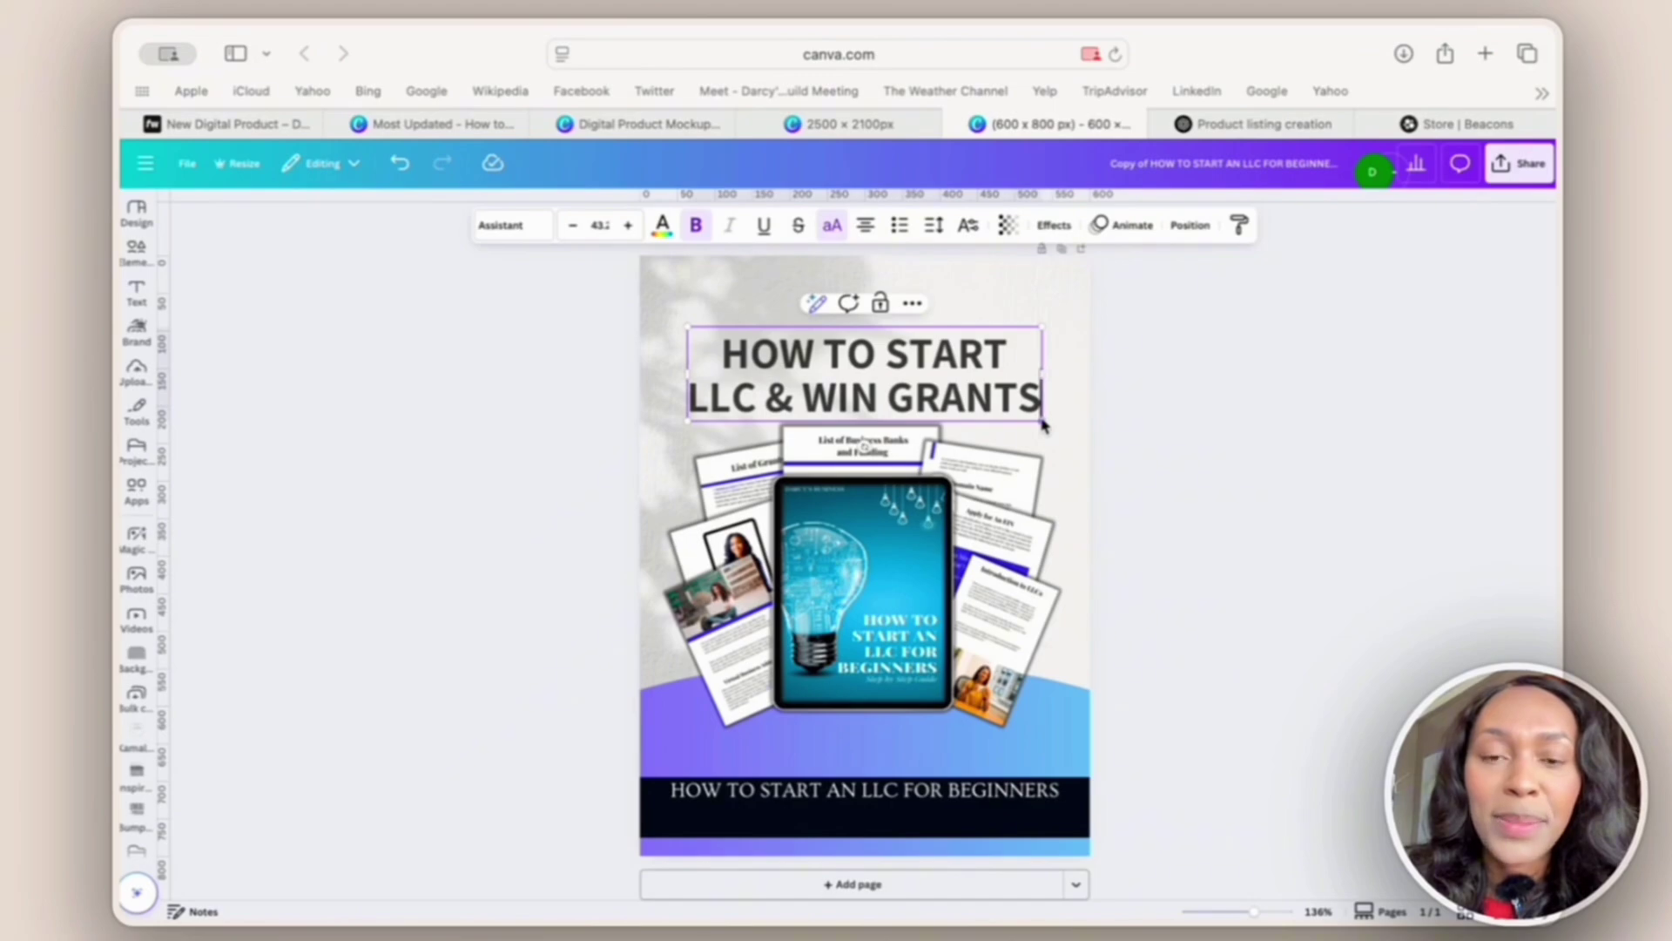
Shrink the two-line heading to a font size of about 34 and center it above the tablet mockup.
drag(1044, 425, 967, 400)
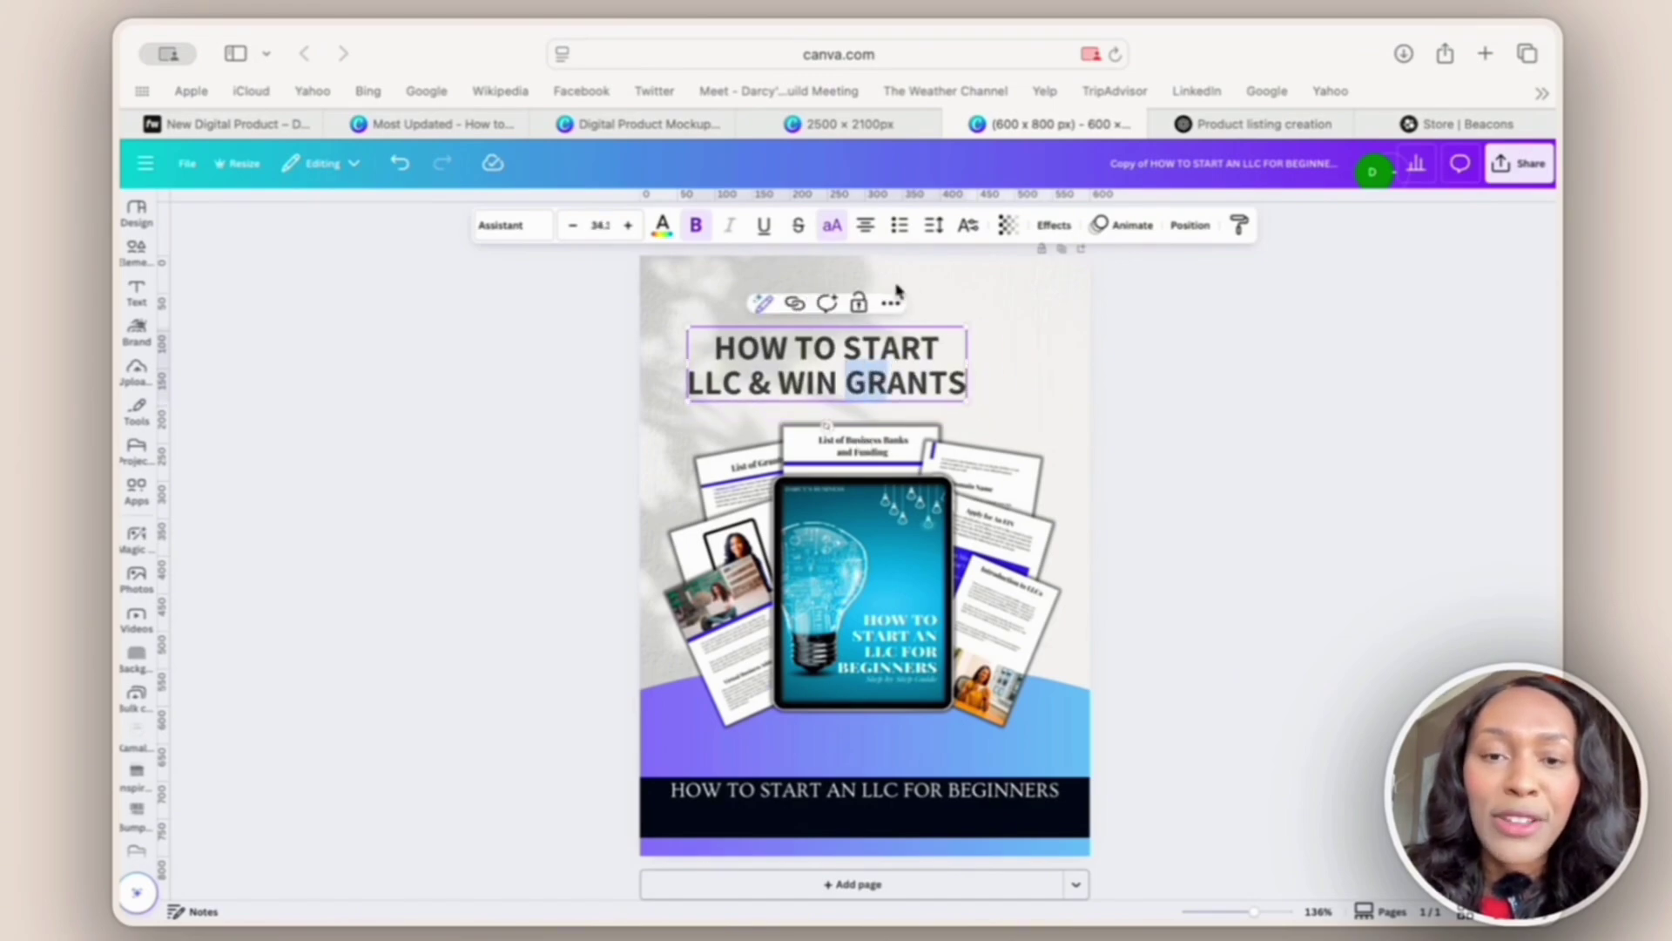
drag(848, 360, 886, 346)
click(573, 353)
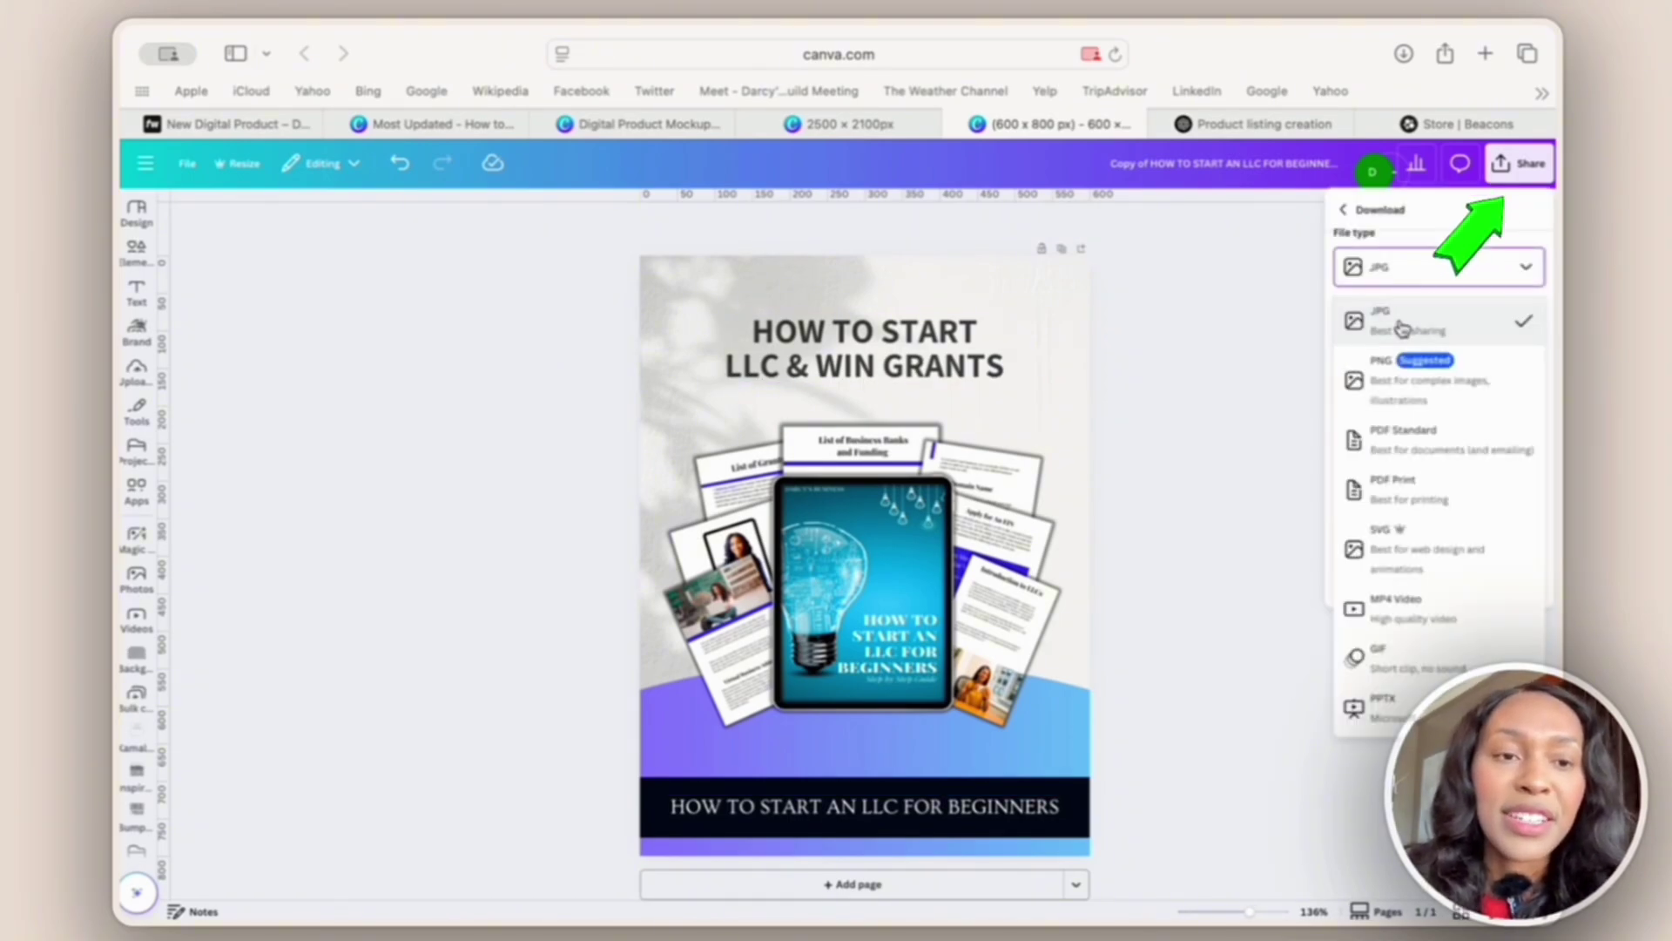
Download the resized mockup as a JPG with quality 100 and add it to the Fourthwall product's photography.
click(1403, 319)
drag(1457, 424, 1490, 418)
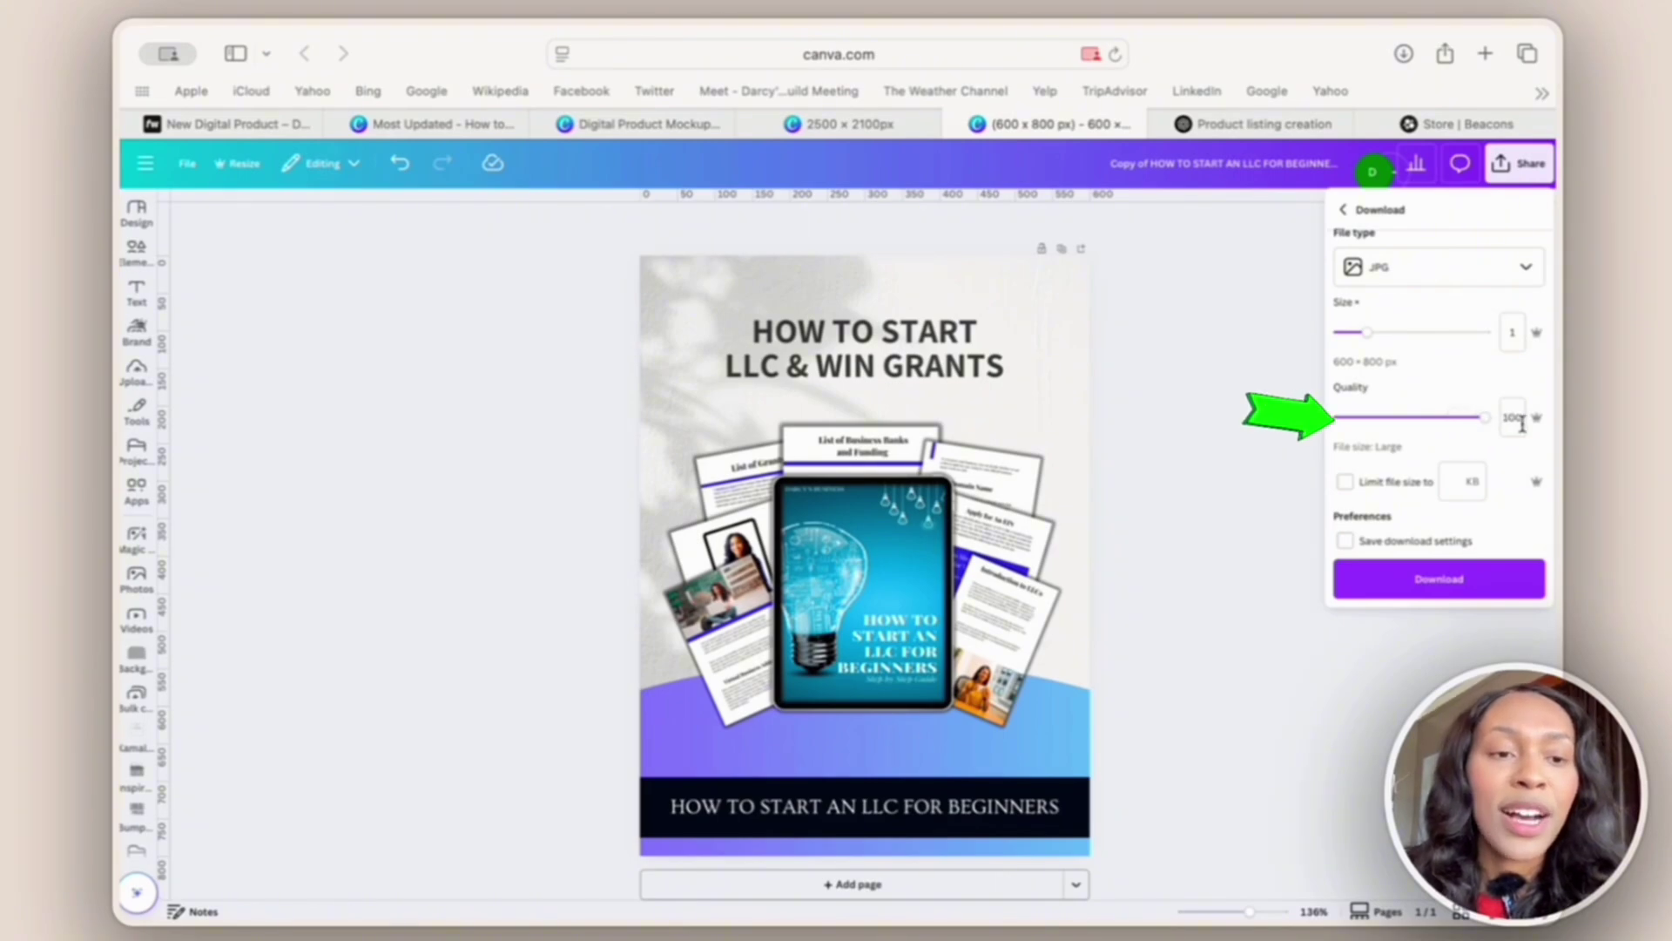
click(1437, 579)
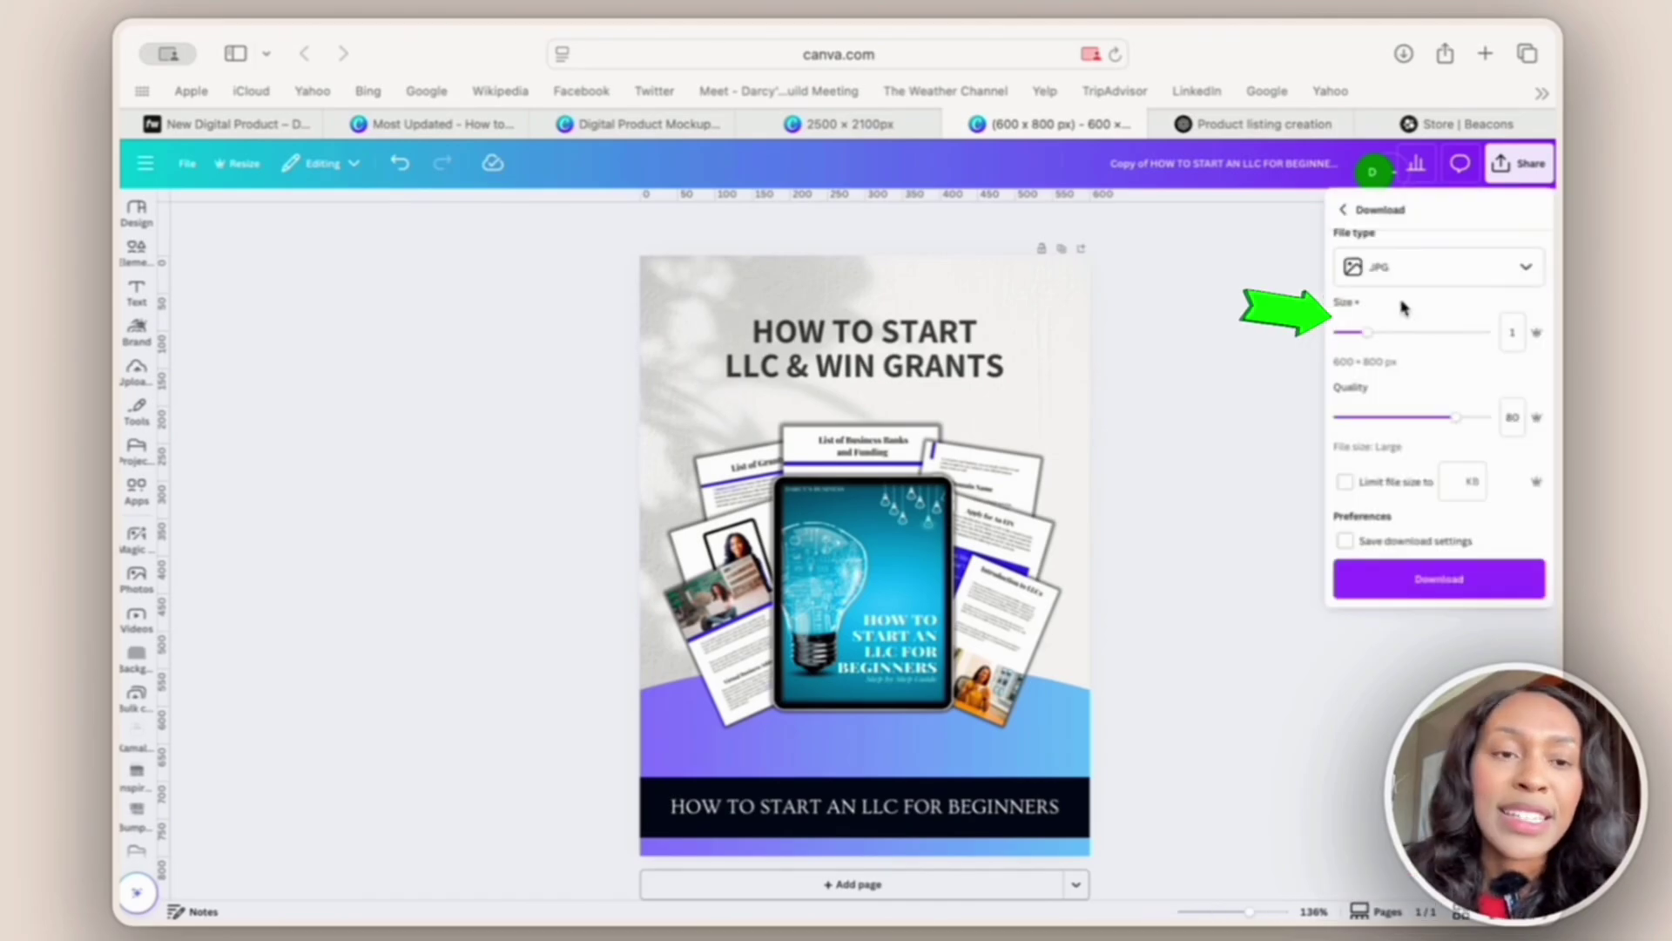
click(1436, 579)
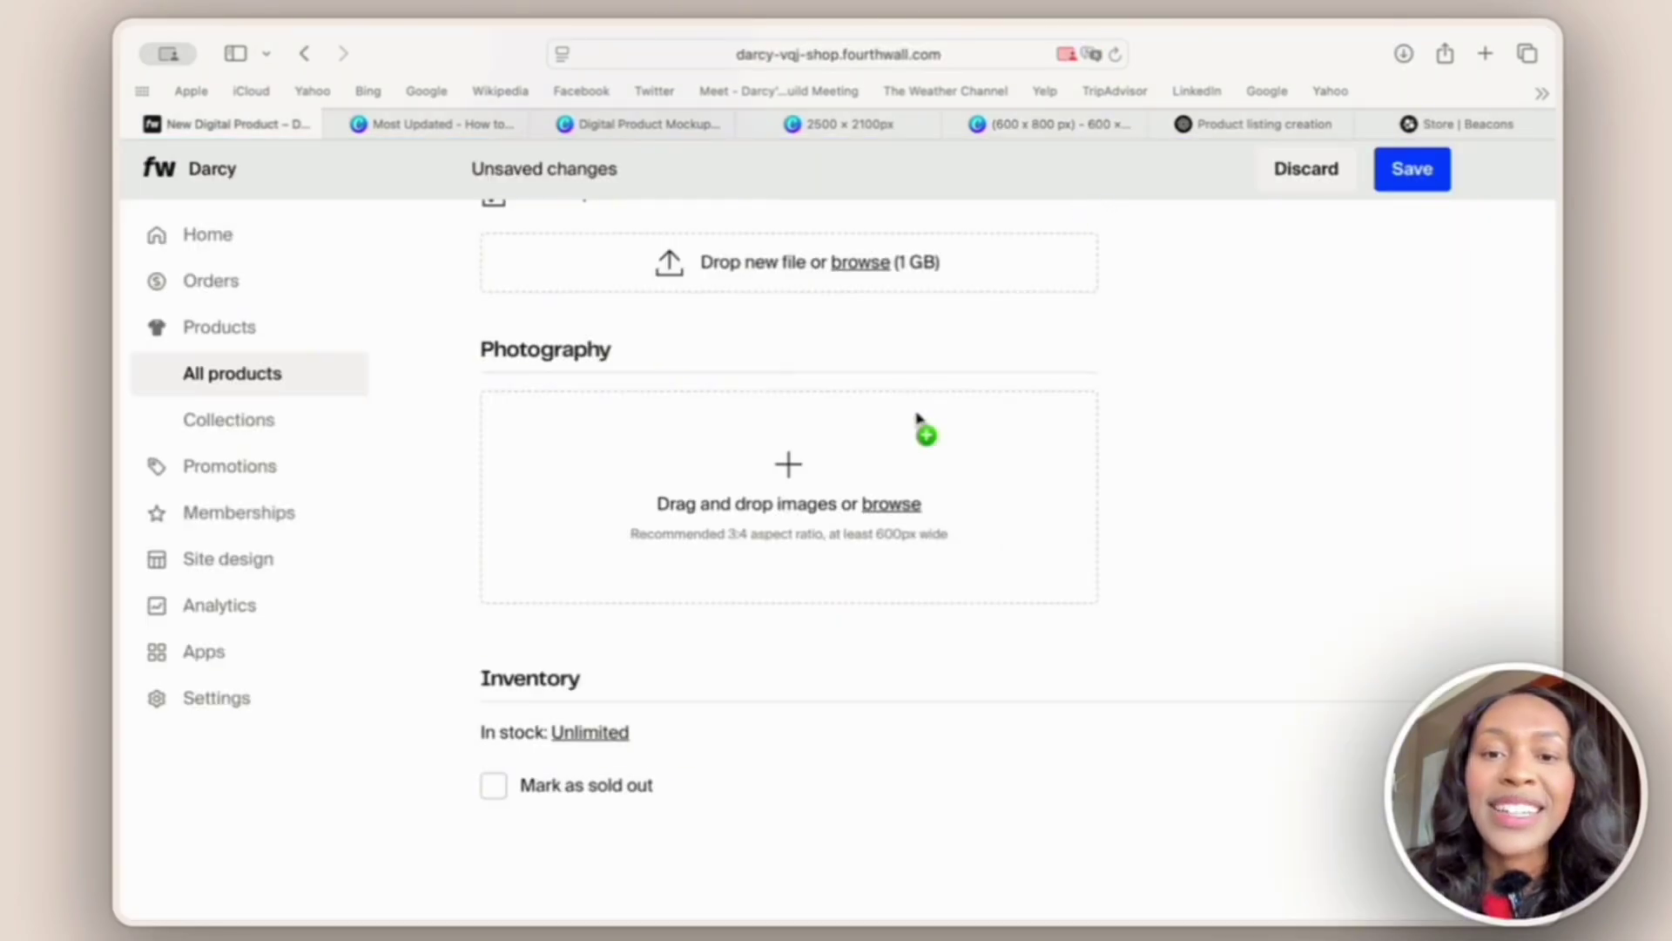
drag(912, 413, 897, 463)
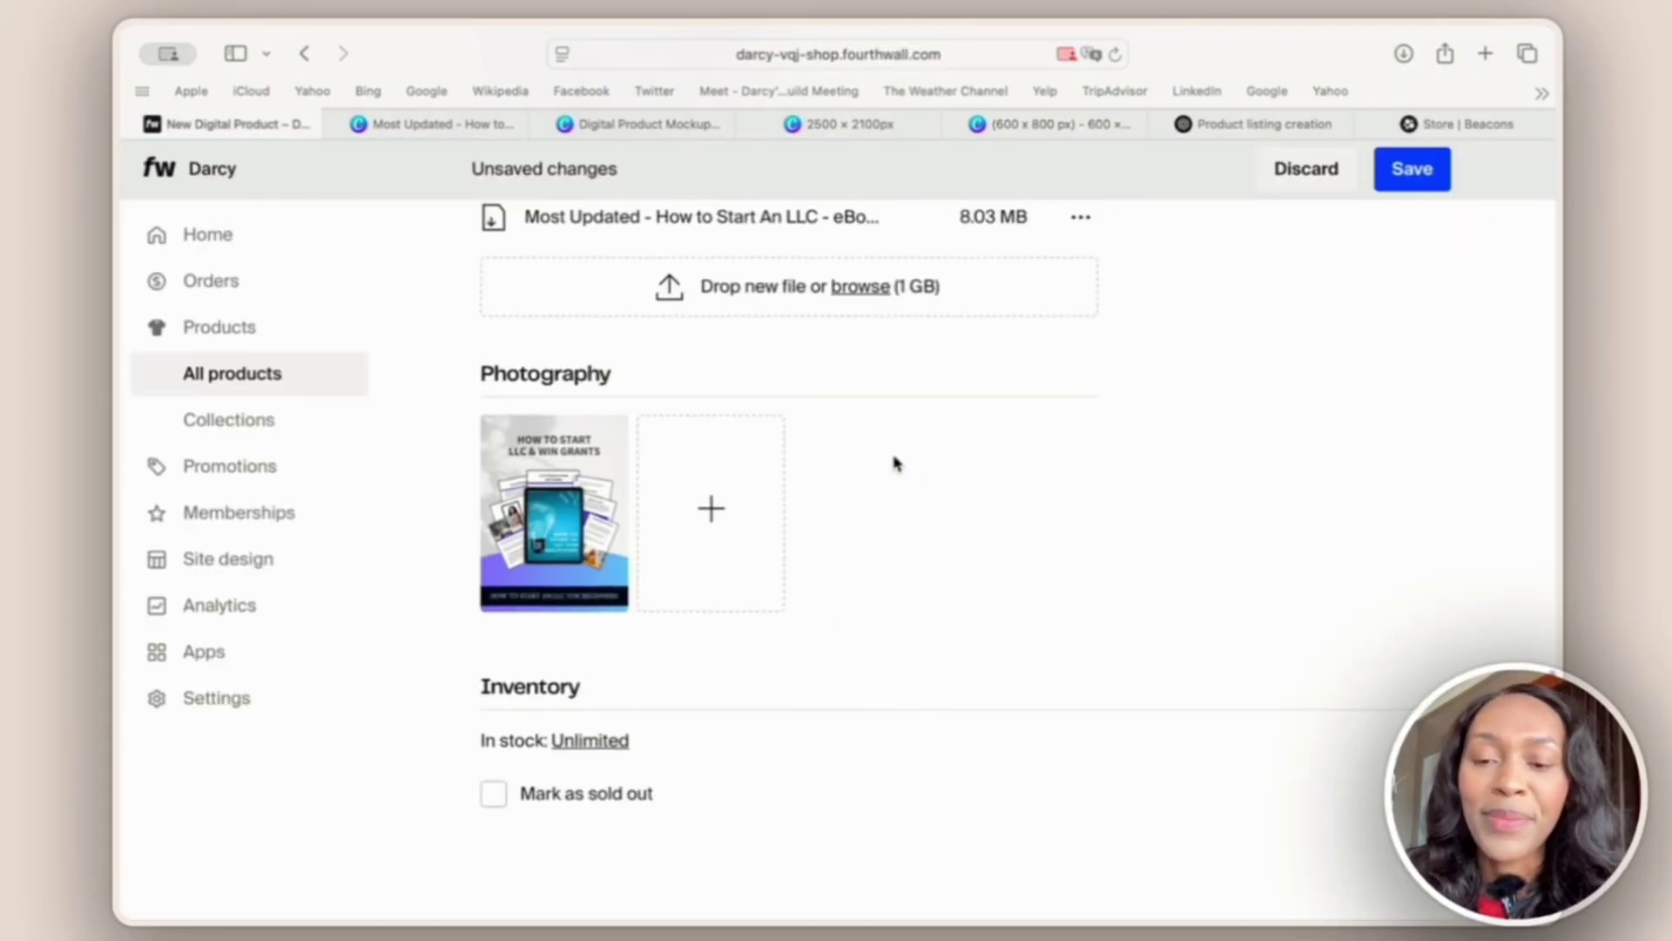
Review the product page from the name and description through category, selling price, delivered files and photography.
scroll(895, 461, up, 10)
scroll(764, 514, down, 10)
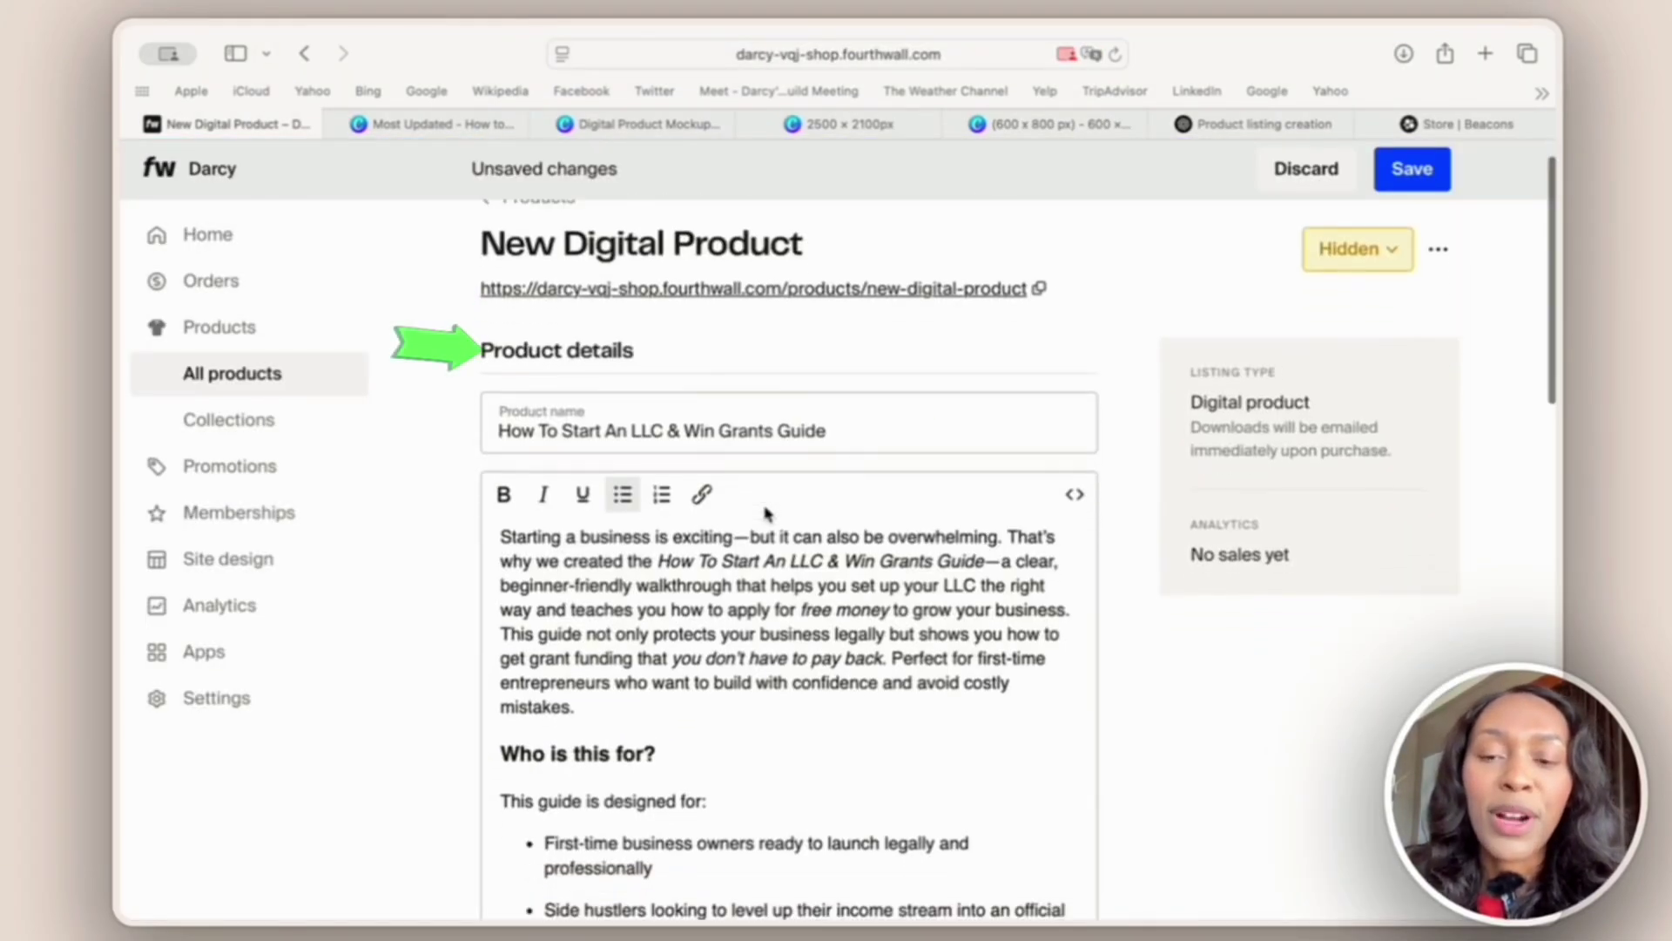
scroll(765, 506, down, 10)
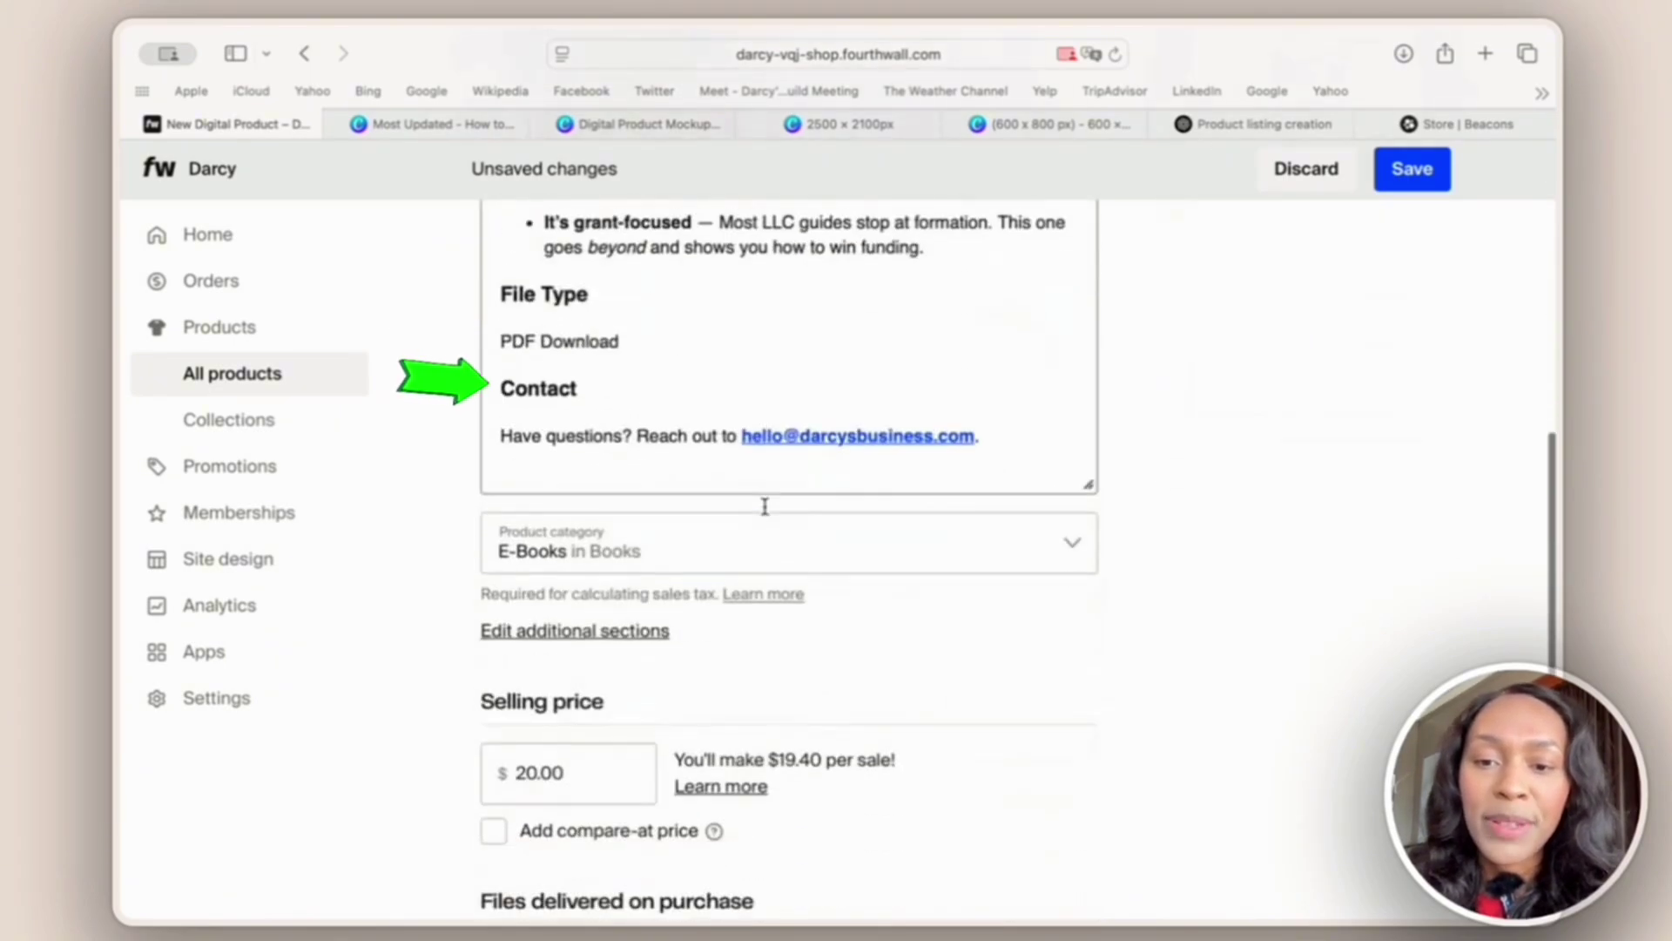
scroll(765, 514, down, 5)
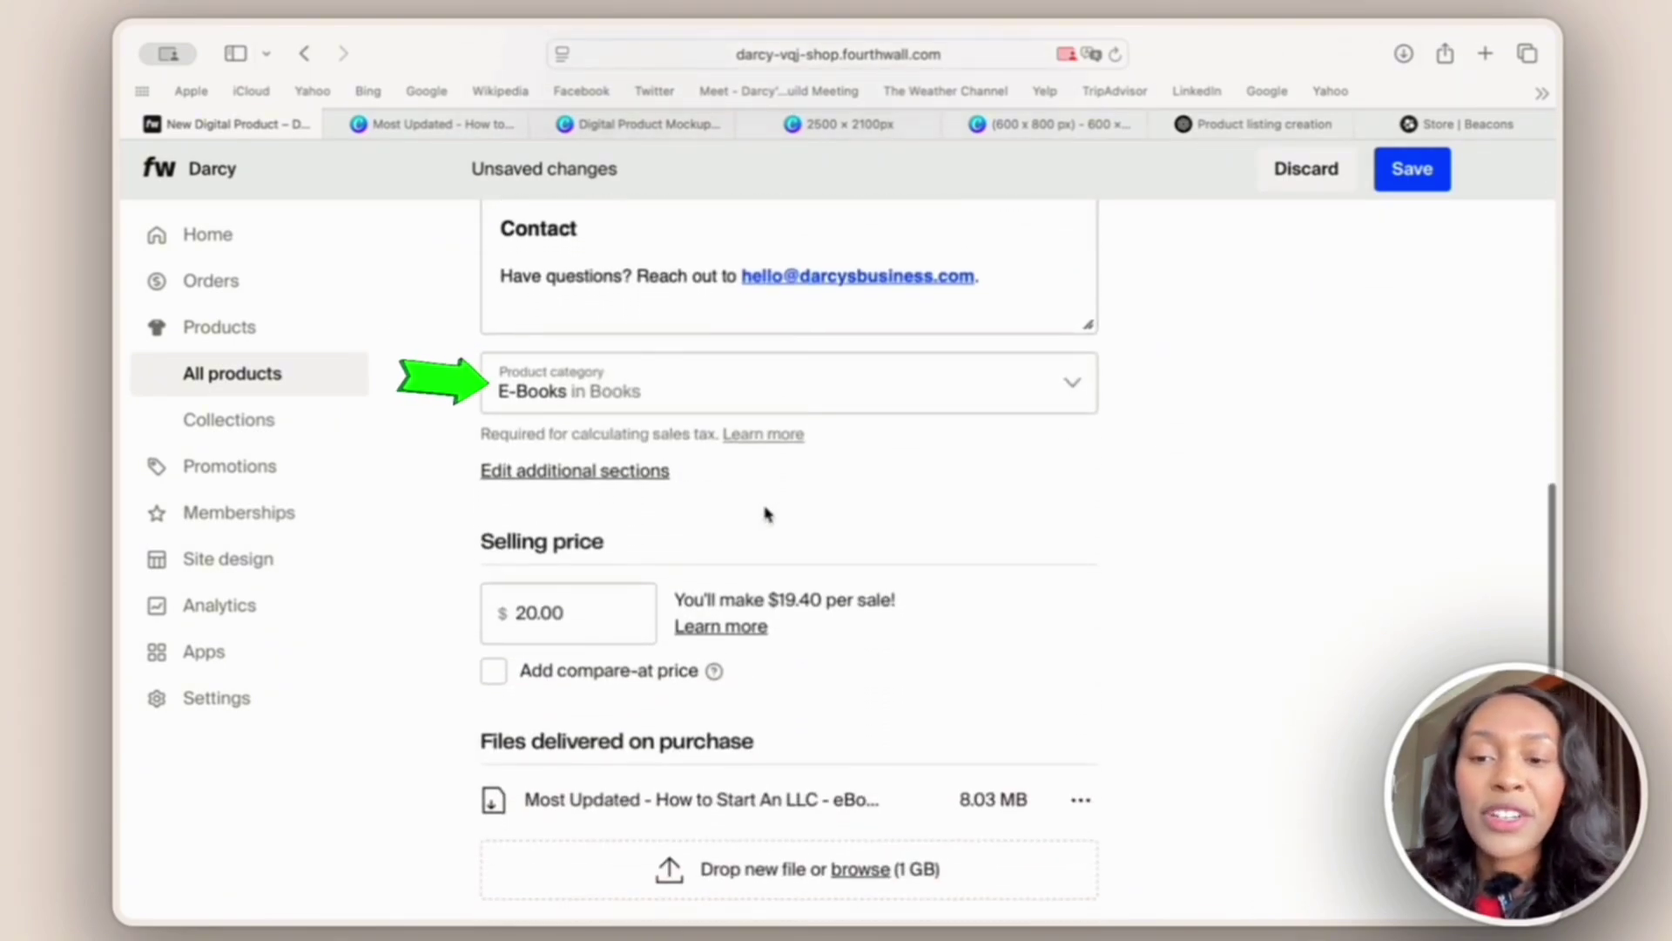
scroll(544, 442, down, 2)
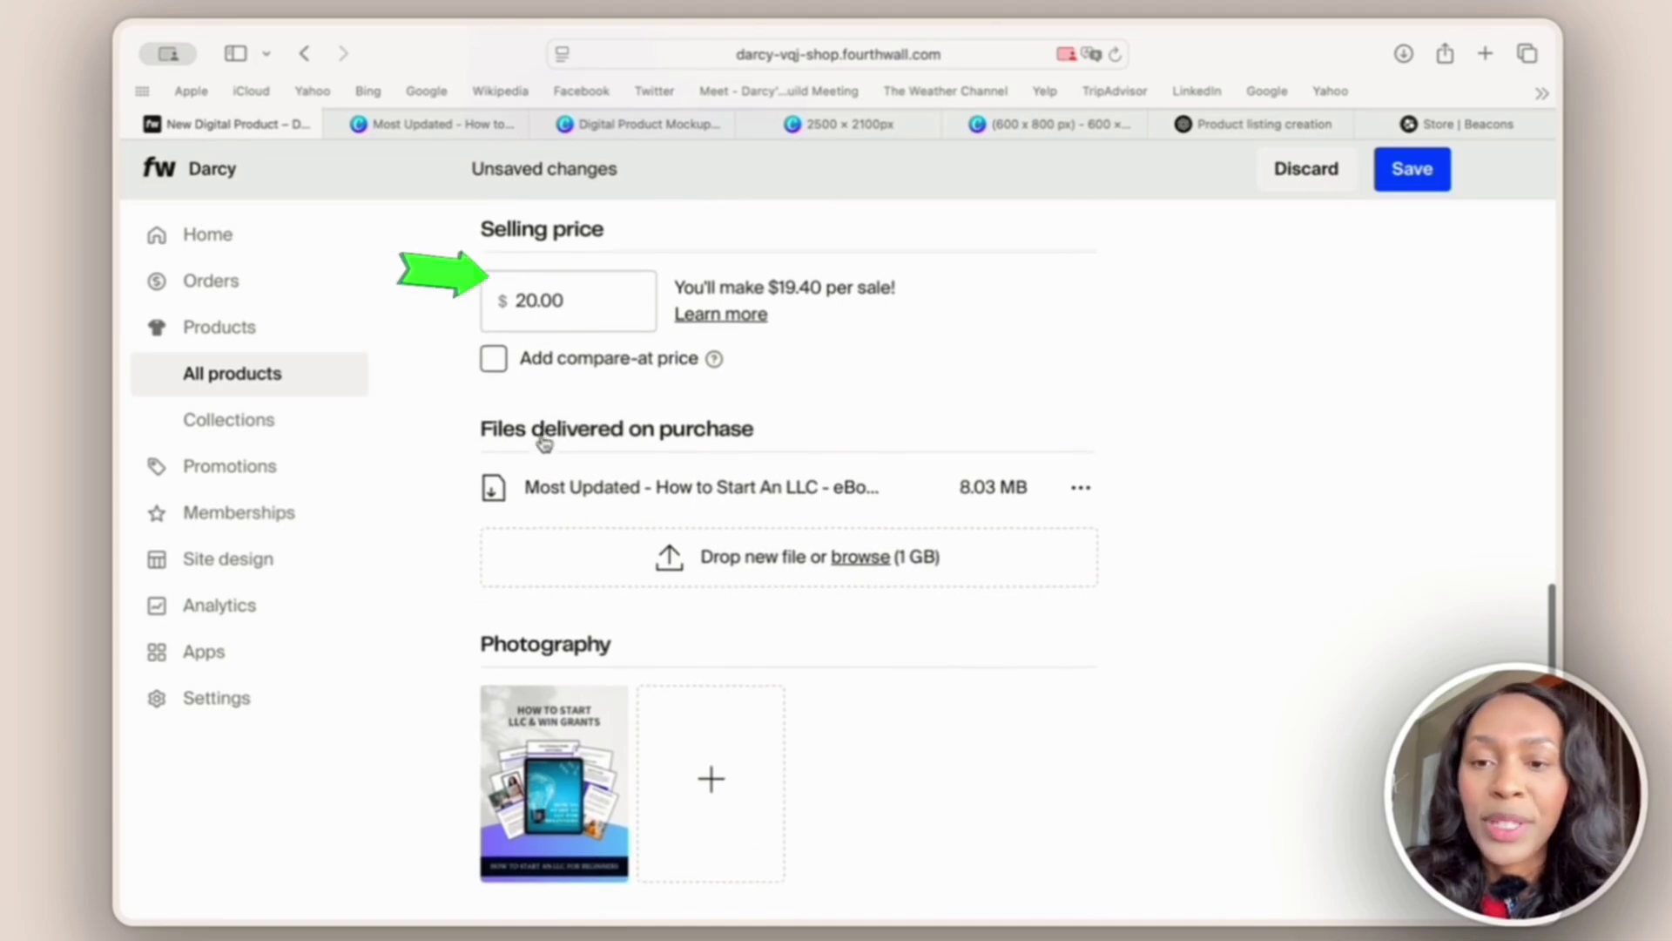
scroll(734, 440, down, 2)
scroll(734, 440, down, 3)
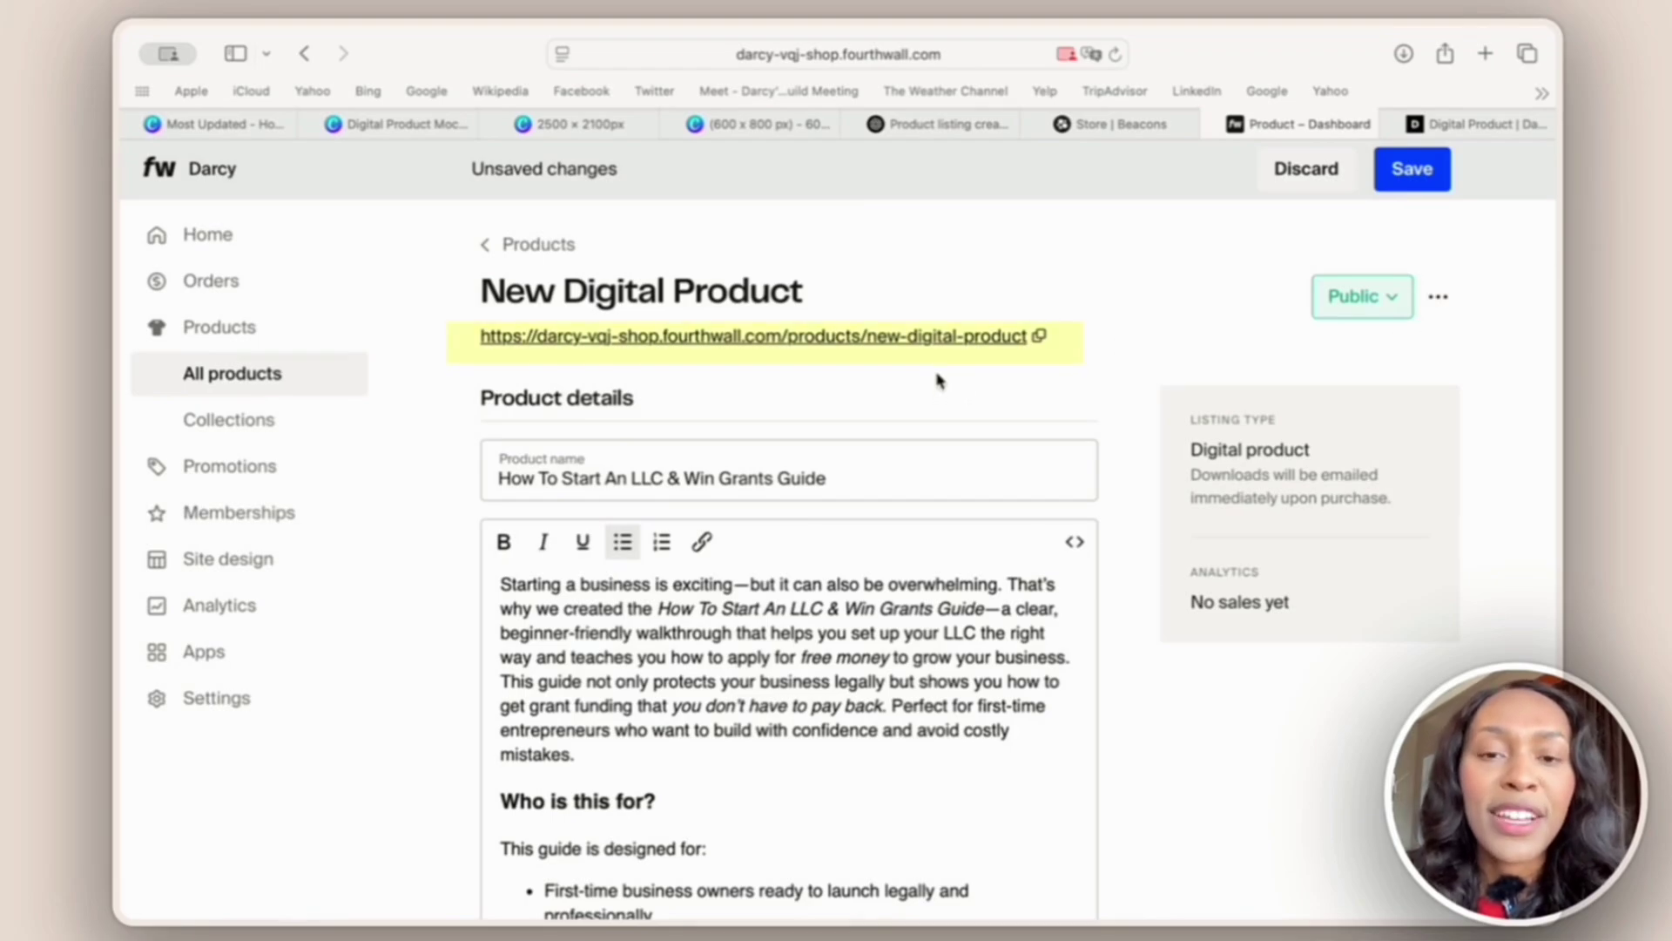
Change the product URL ending to "how-to-start-llc-annd-win-grants-guide".
click(1438, 297)
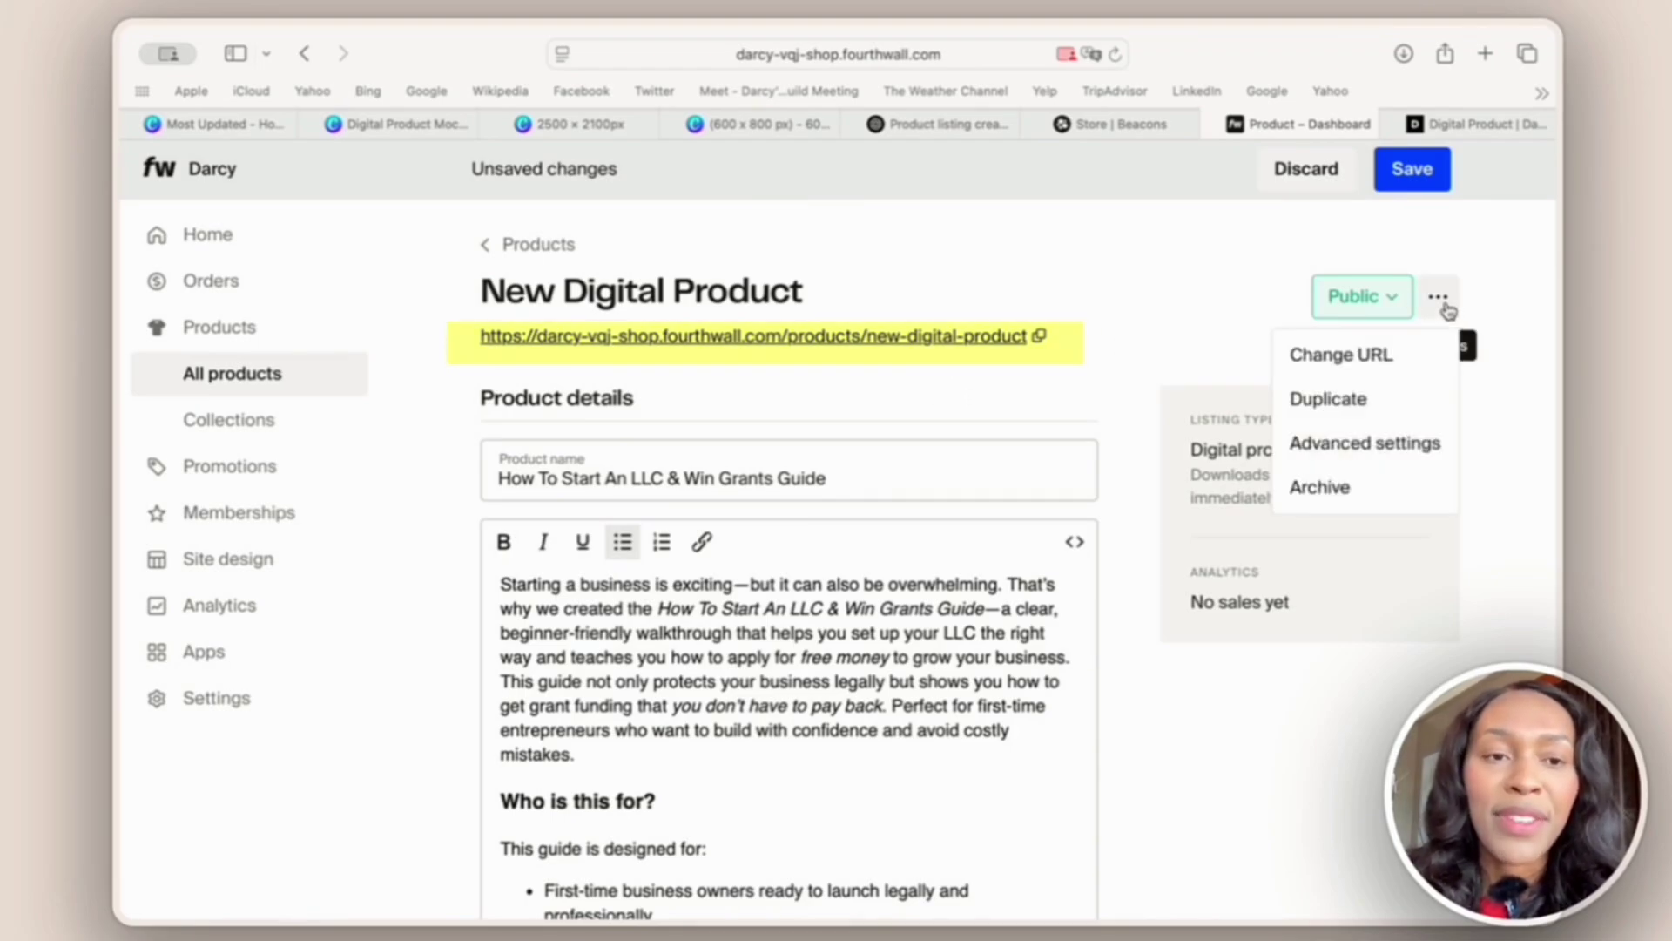
click(1374, 357)
triple_click(921, 503)
key(BackSpace)
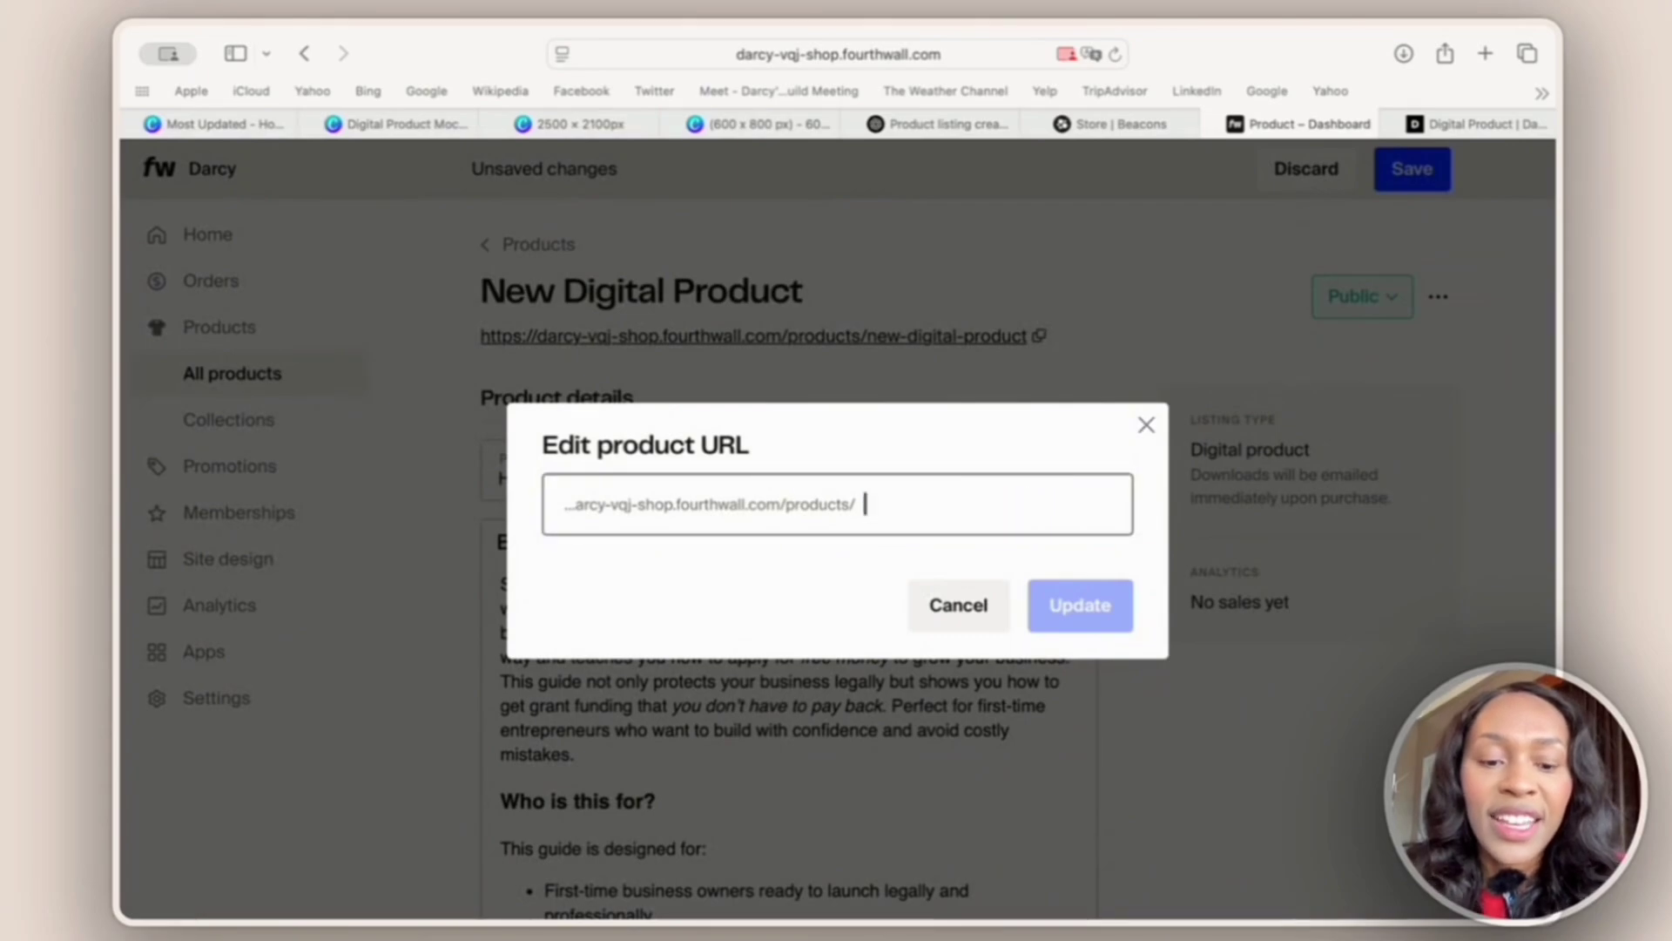
text(how-to-start-llc-annd-win-grants-guide)
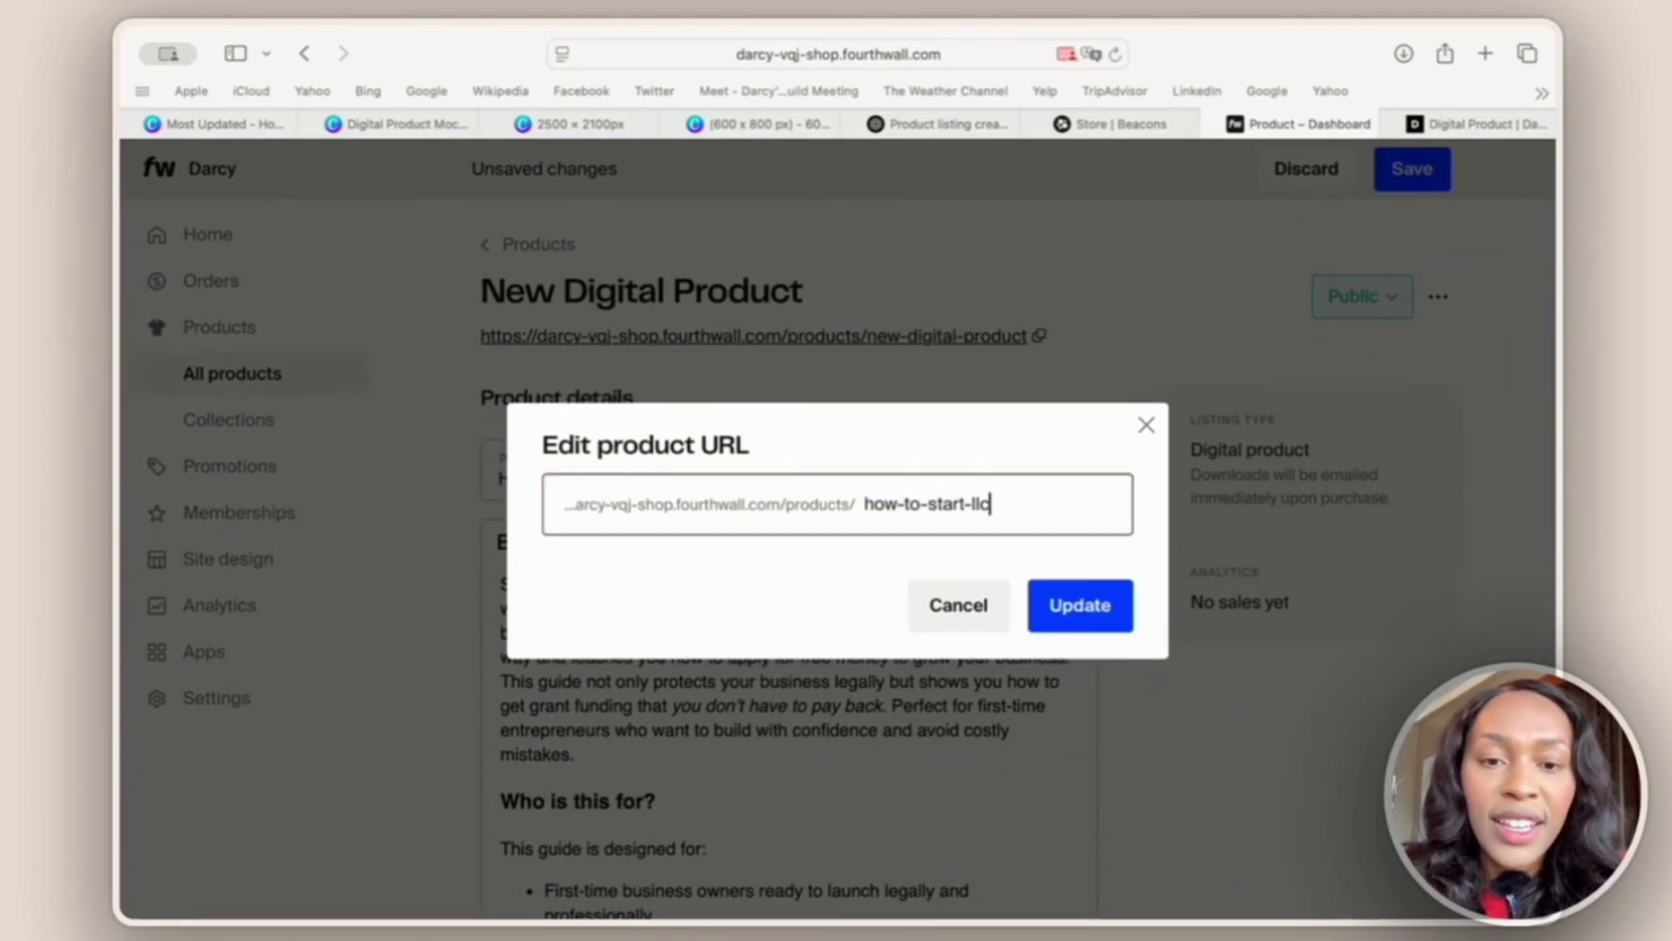
click(1093, 610)
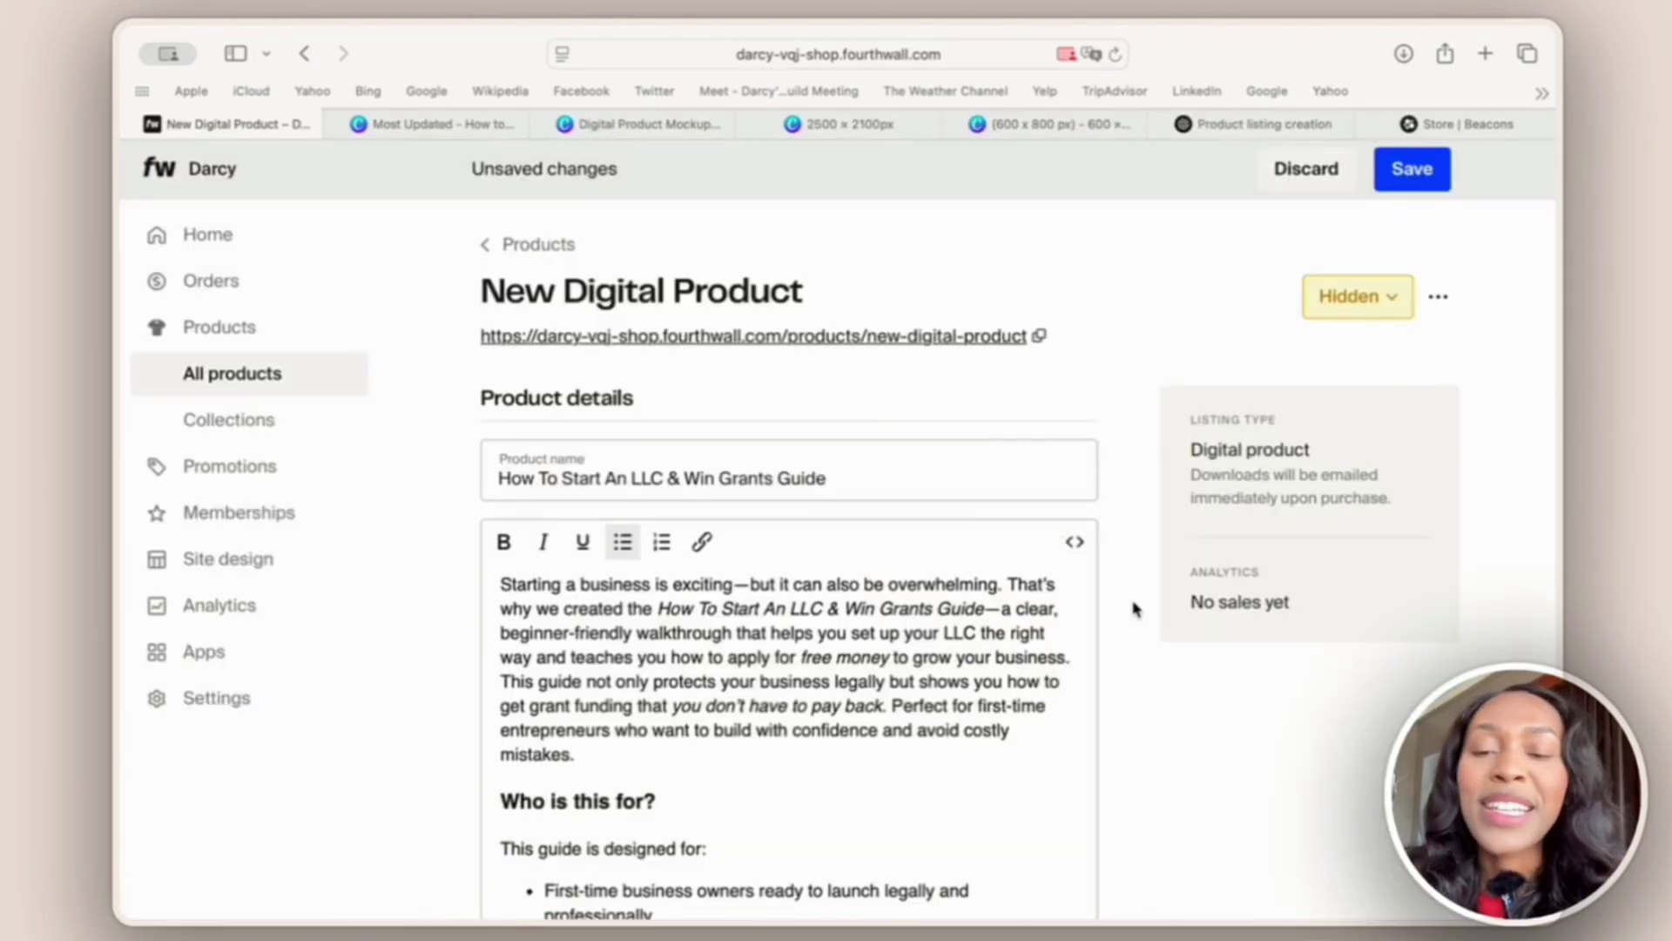
Set the digital product's visibility to Public and save that visibility choice.
scroll(1132, 609, down, 10)
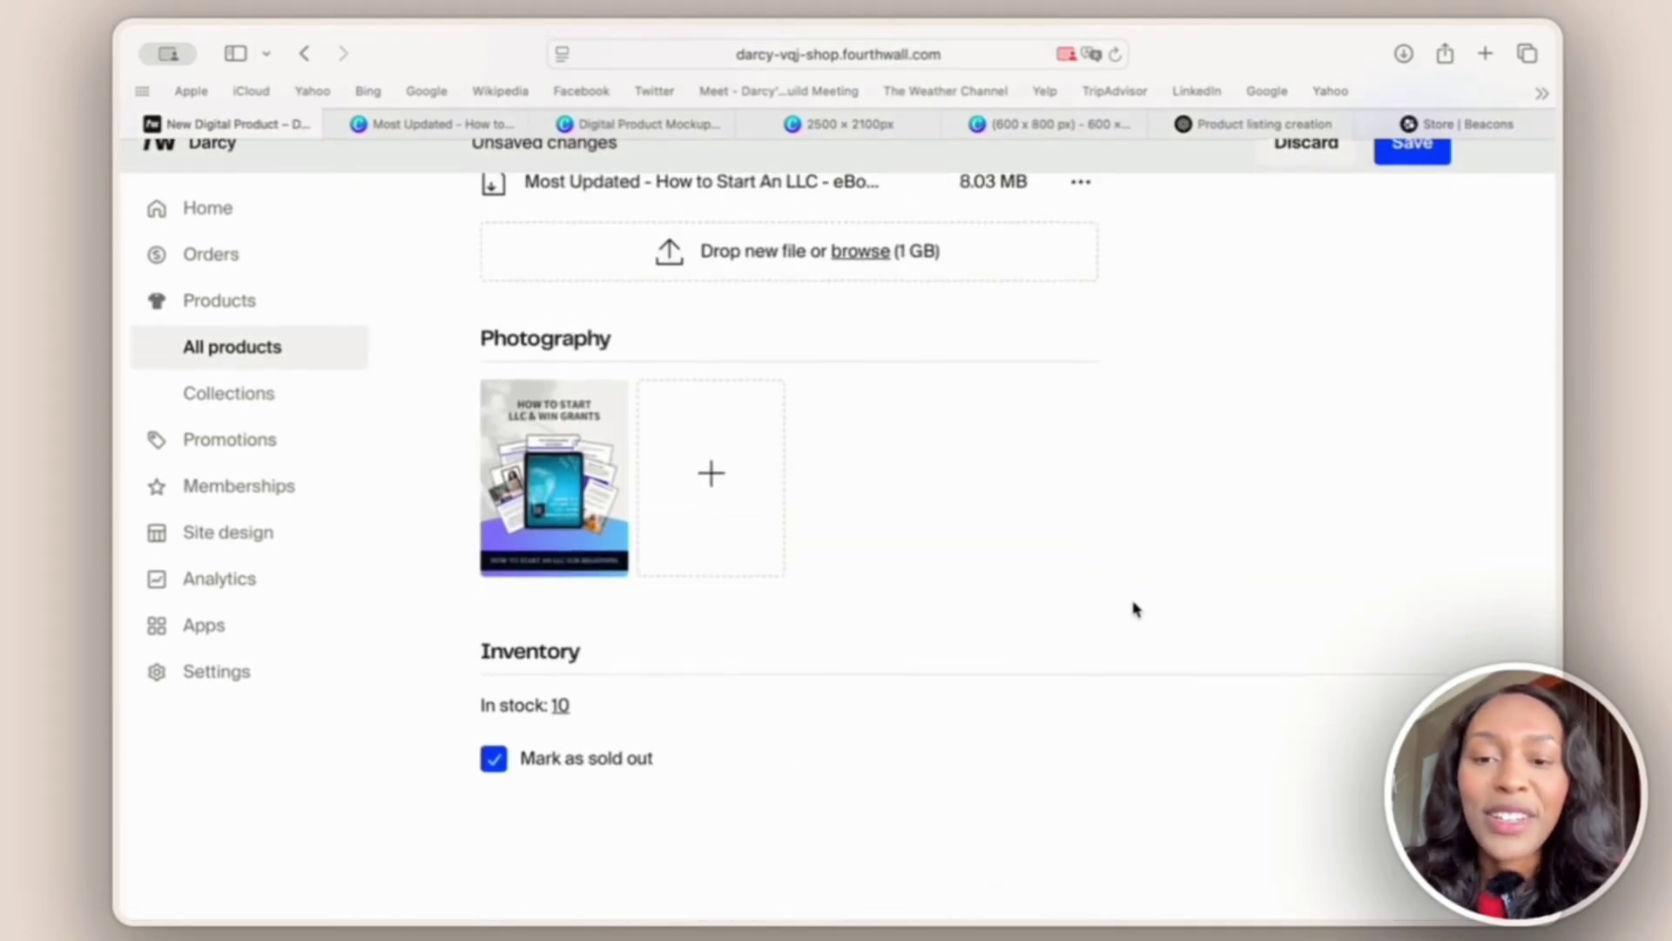
scroll(1131, 616, up, 10)
click(1357, 296)
click(1041, 370)
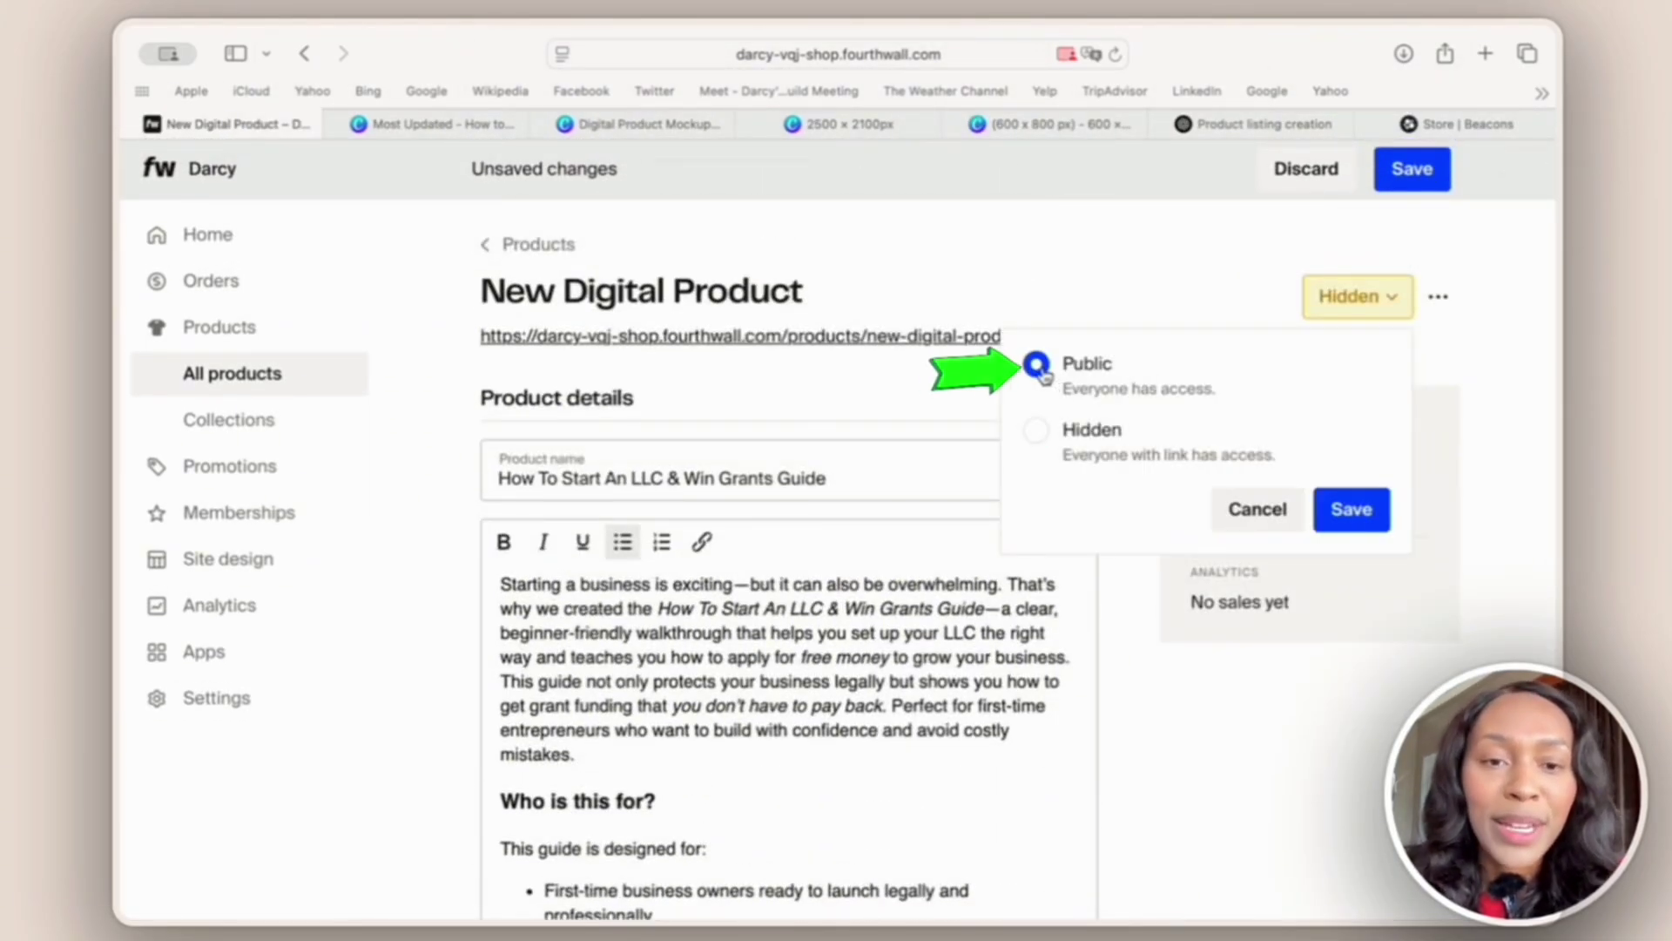
click(1330, 506)
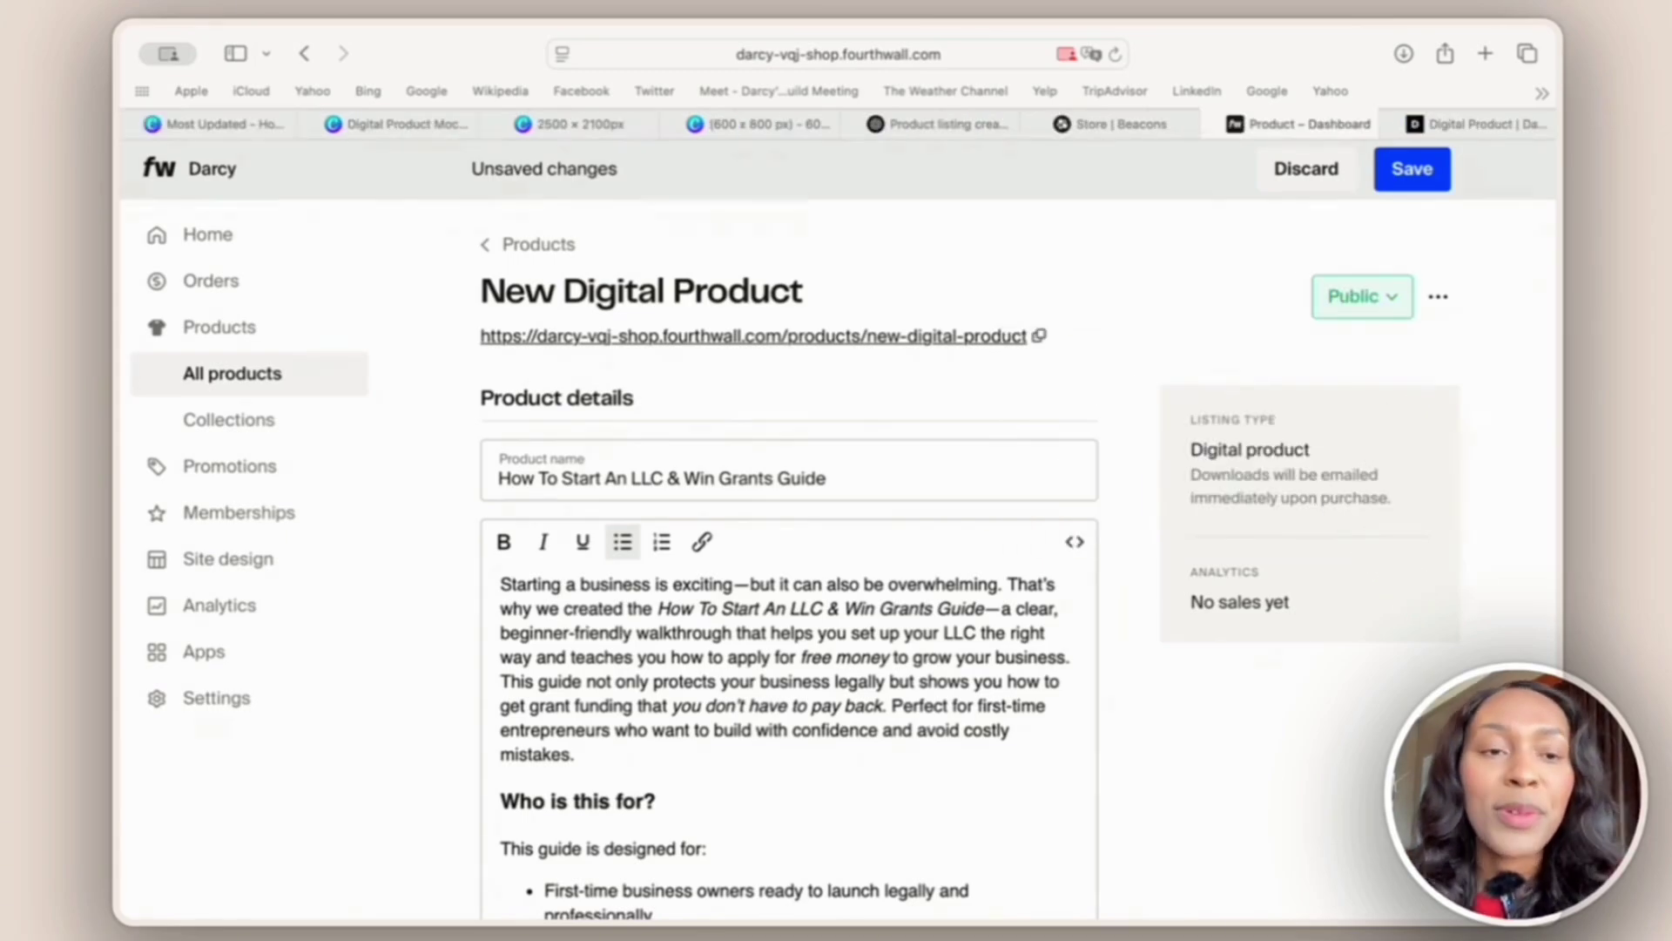
Open the guide's public product page and review its cover image, price, description, file type and contact section.
click(937, 340)
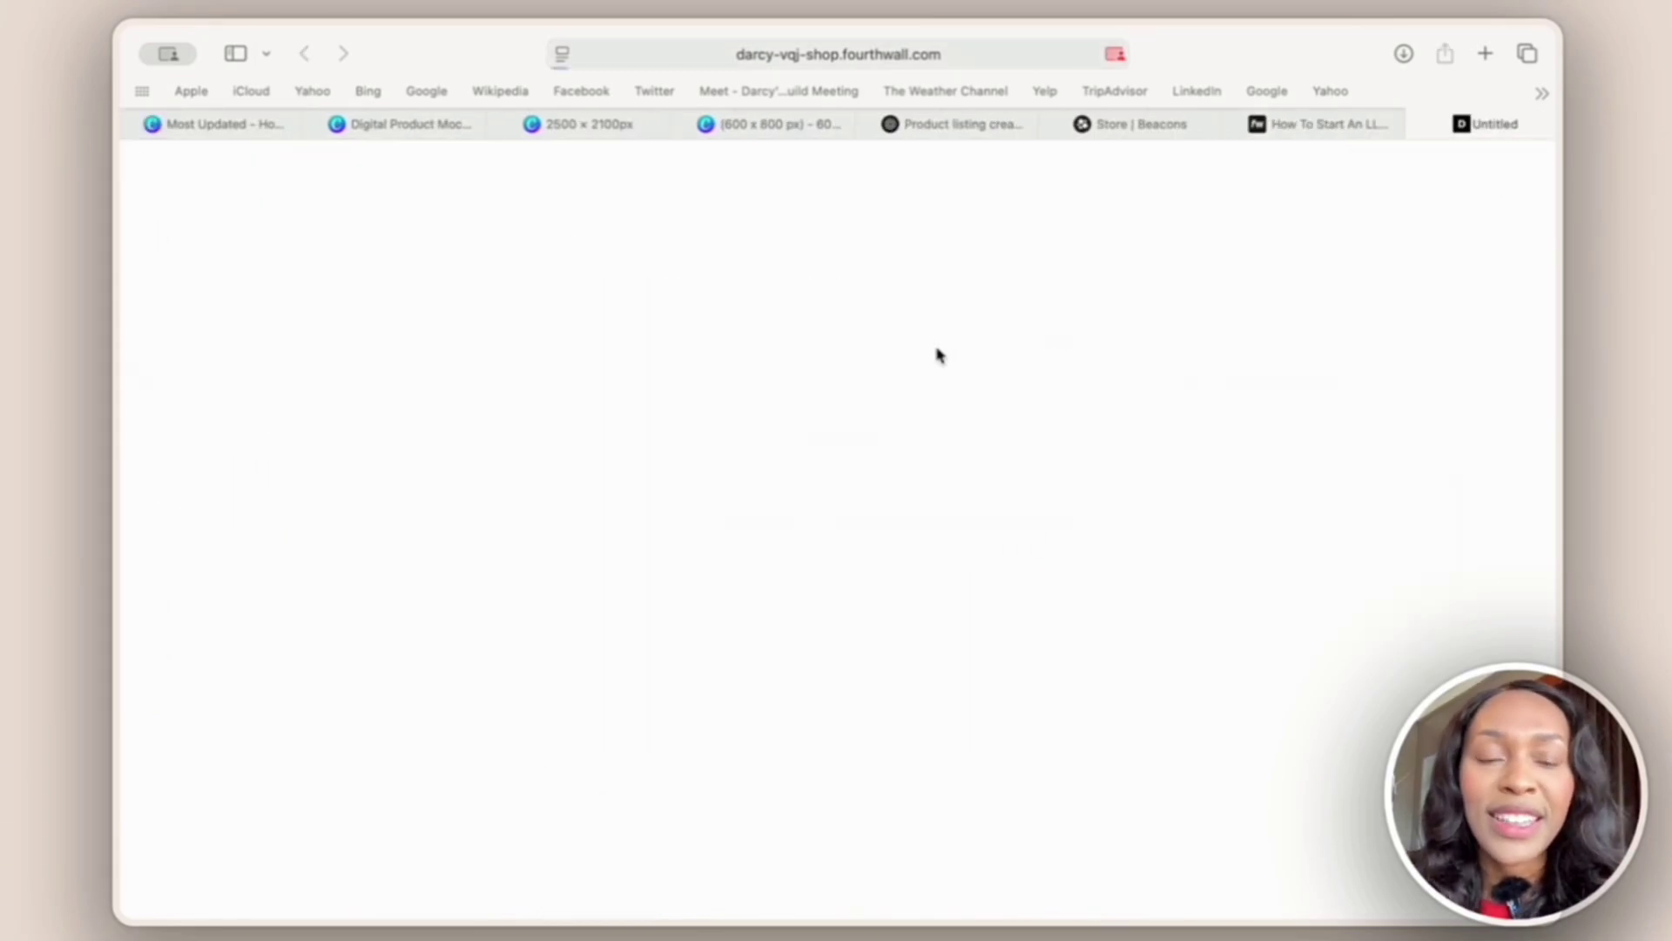
scroll(1078, 486, down, 2)
scroll(1077, 486, down, 2)
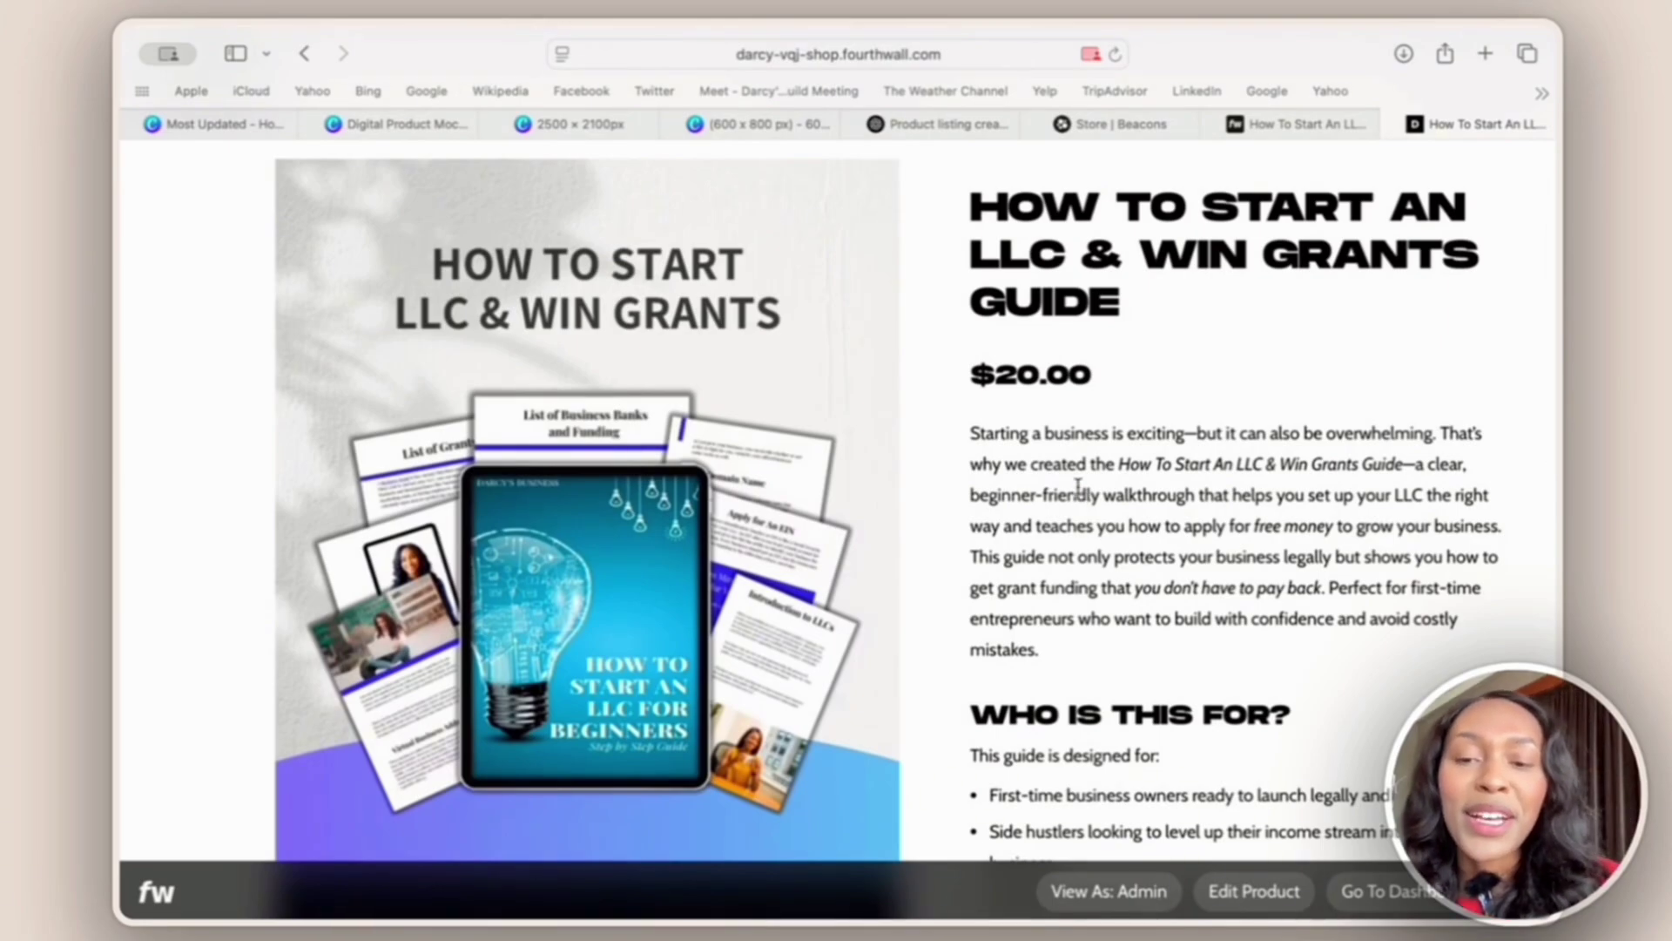
scroll(1165, 441, up, 3)
scroll(1168, 431, down, 15)
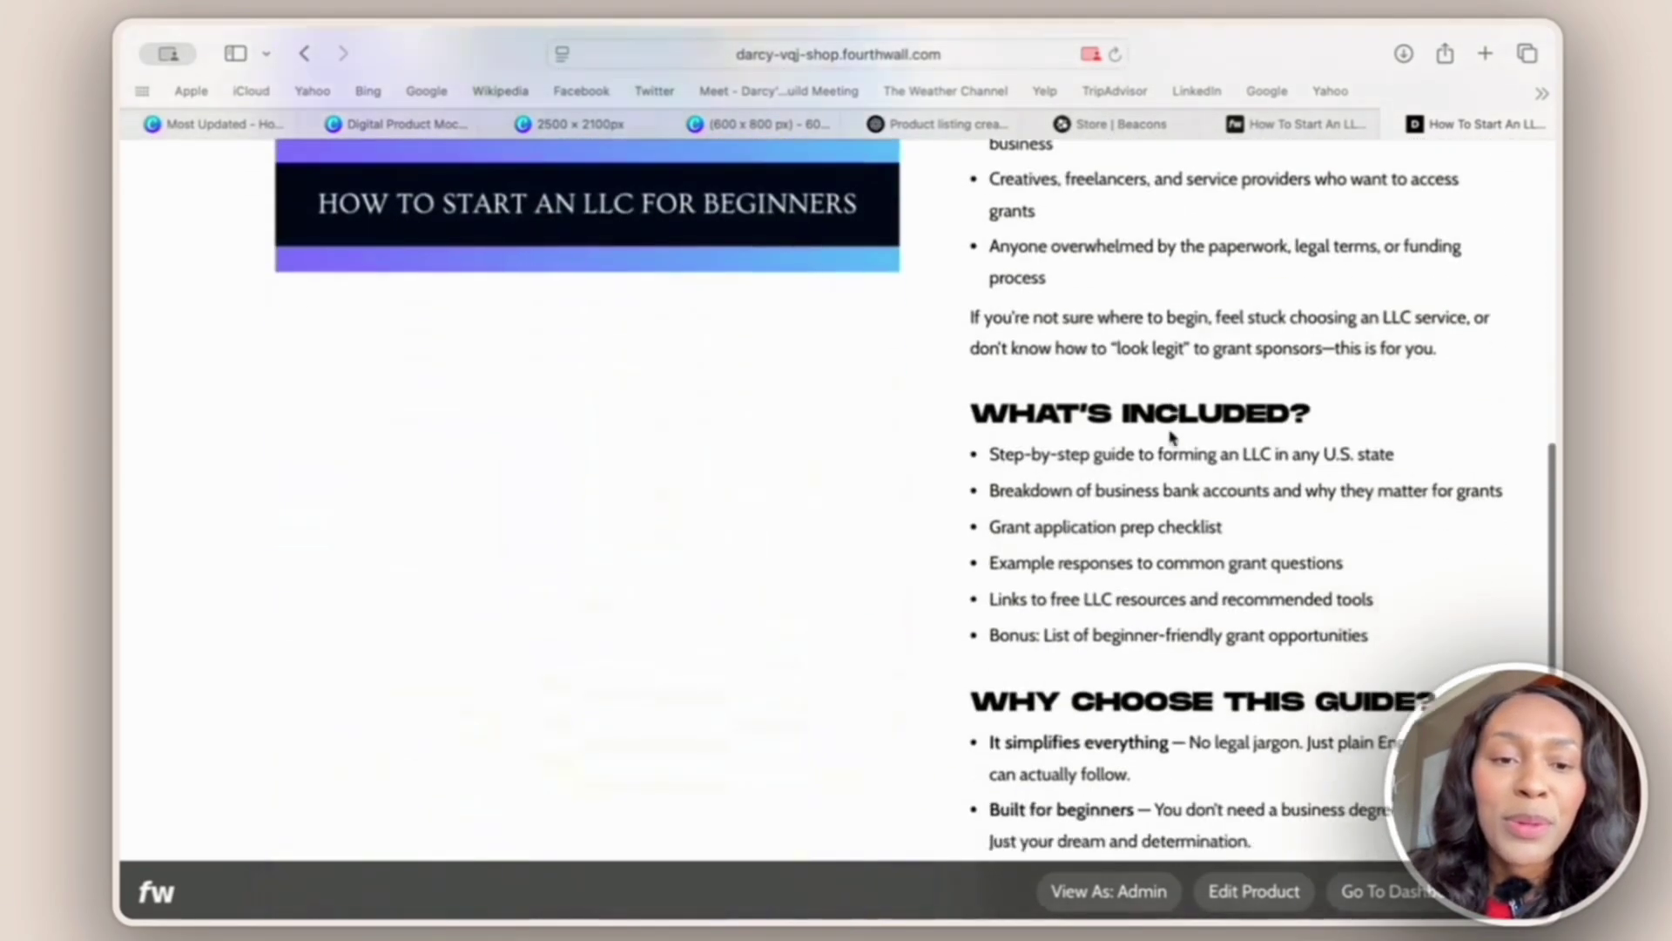
scroll(1168, 436, down, 5)
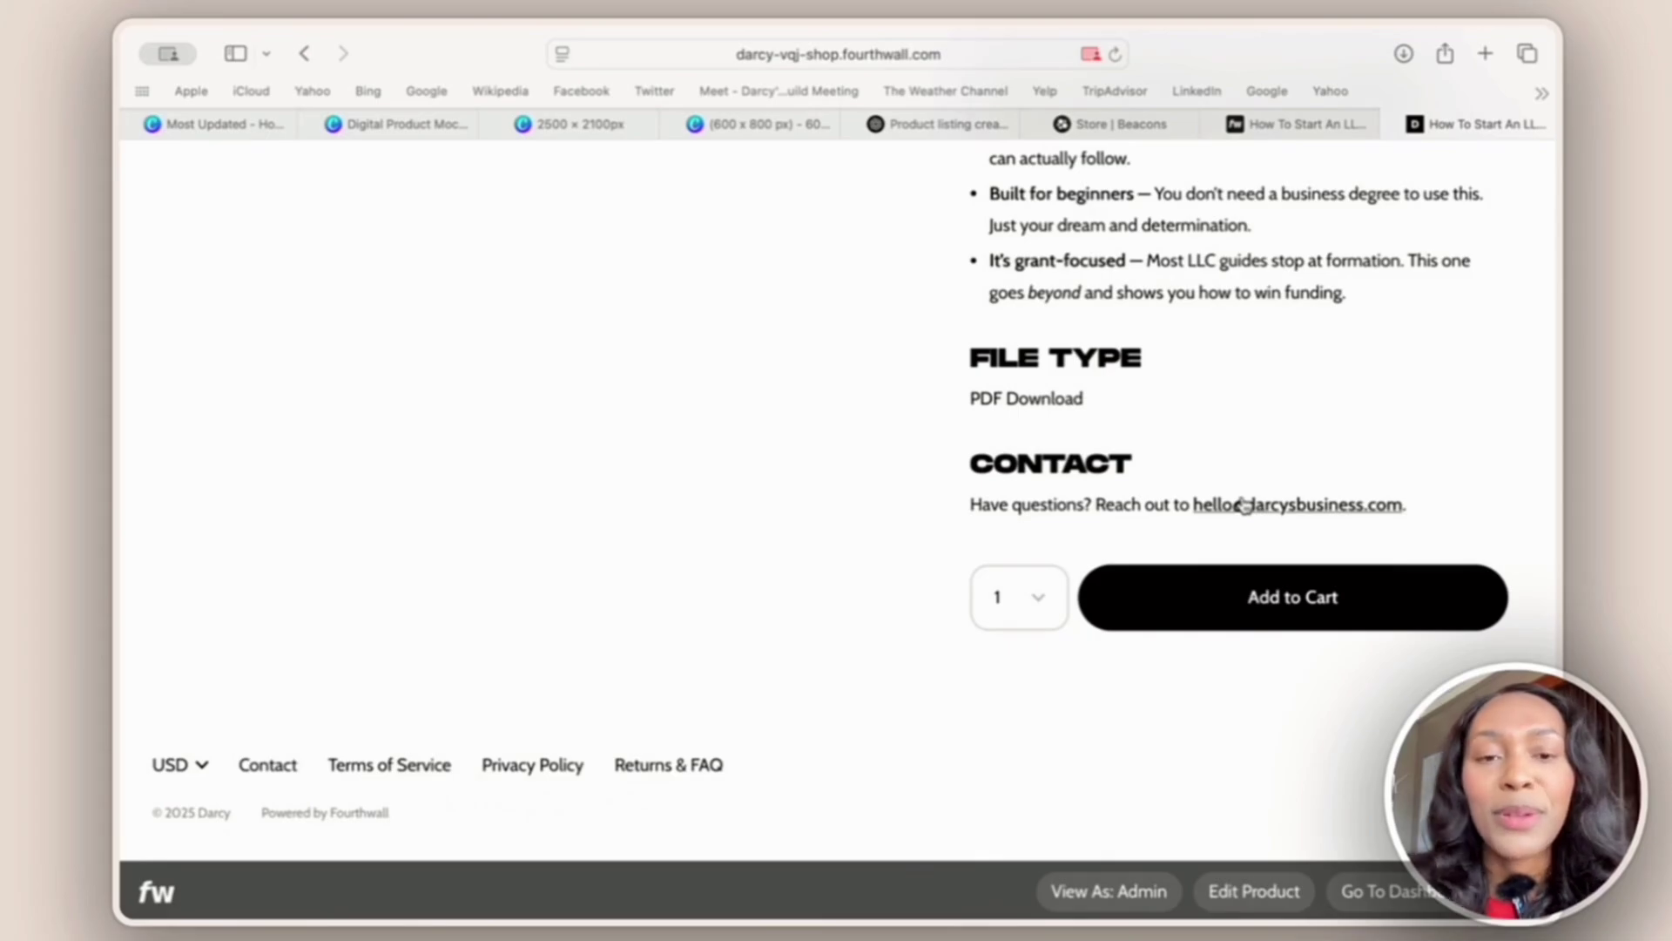
Test adding one copy of the guide to the cart and return to the product page.
click(1230, 590)
click(1454, 235)
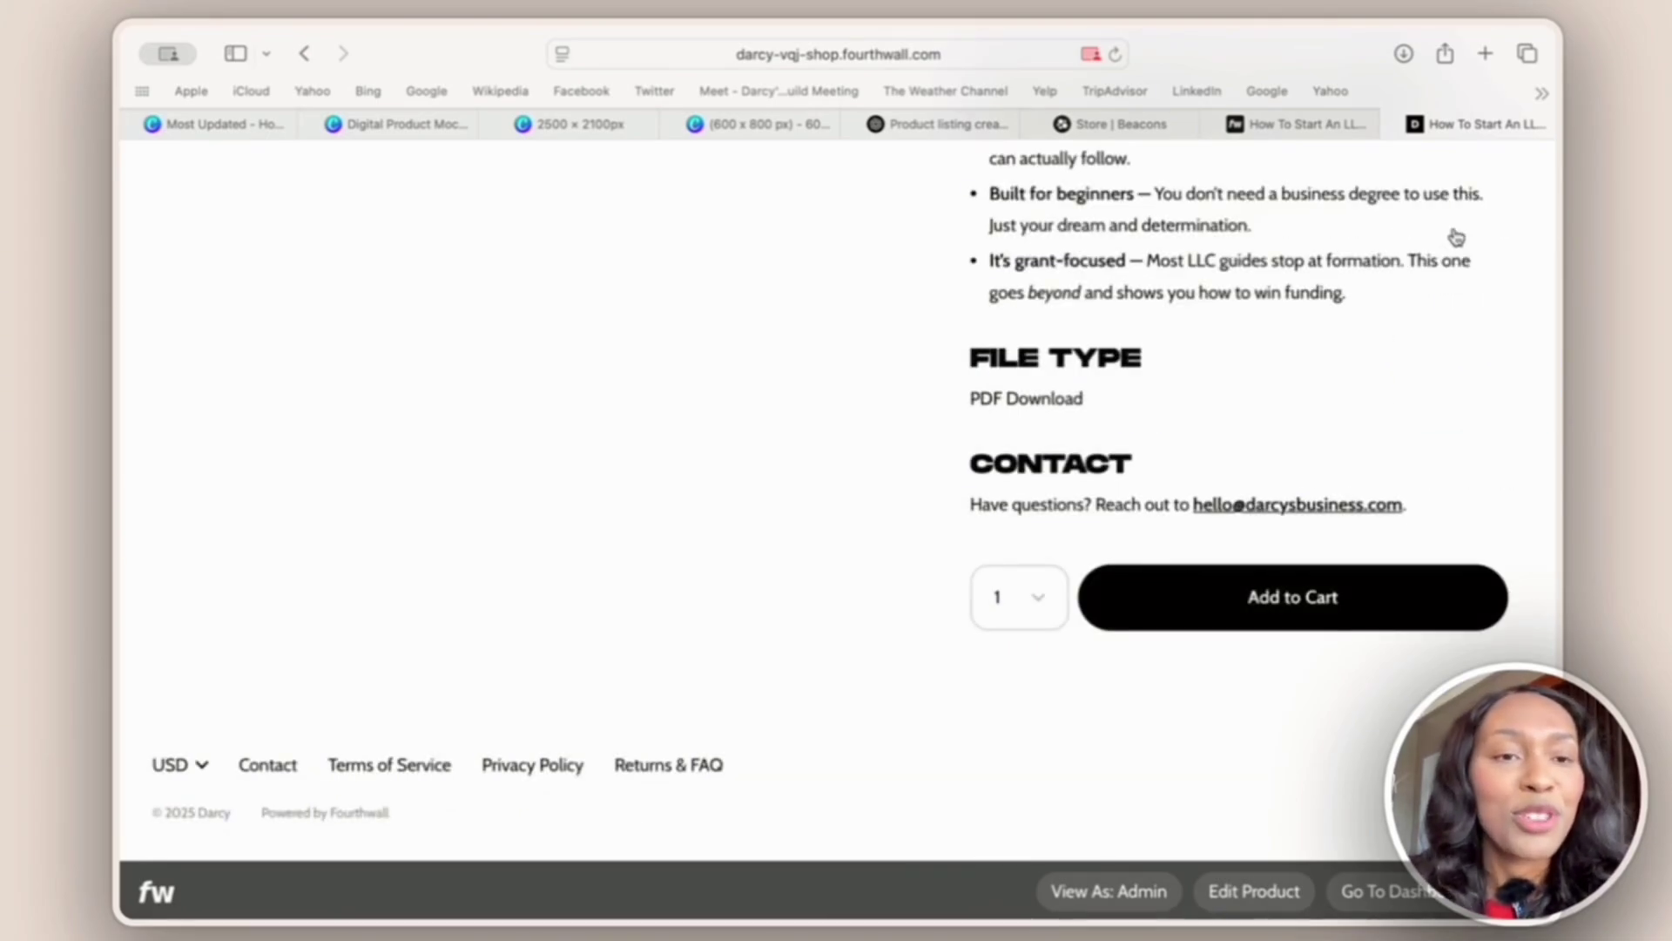
scroll(1161, 358, up, 10)
Return to the shop dashboard and look through Promotions, the Analytics overview and the report types with their date range and grouping options.
mouse_move(1311, 135)
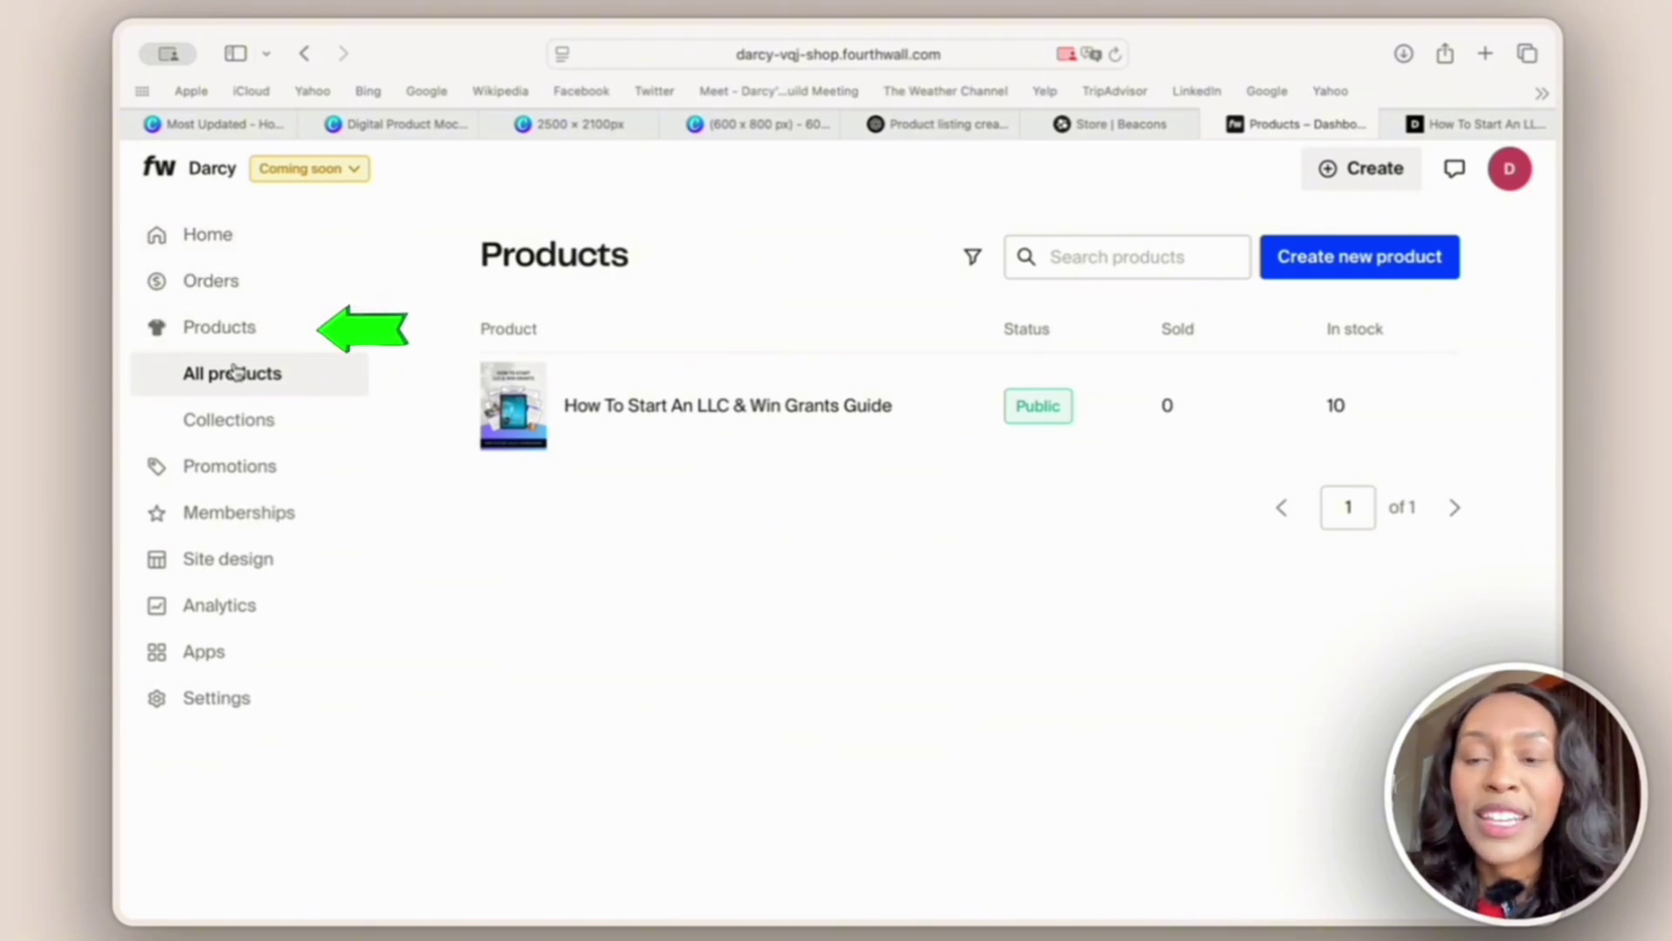
click(231, 466)
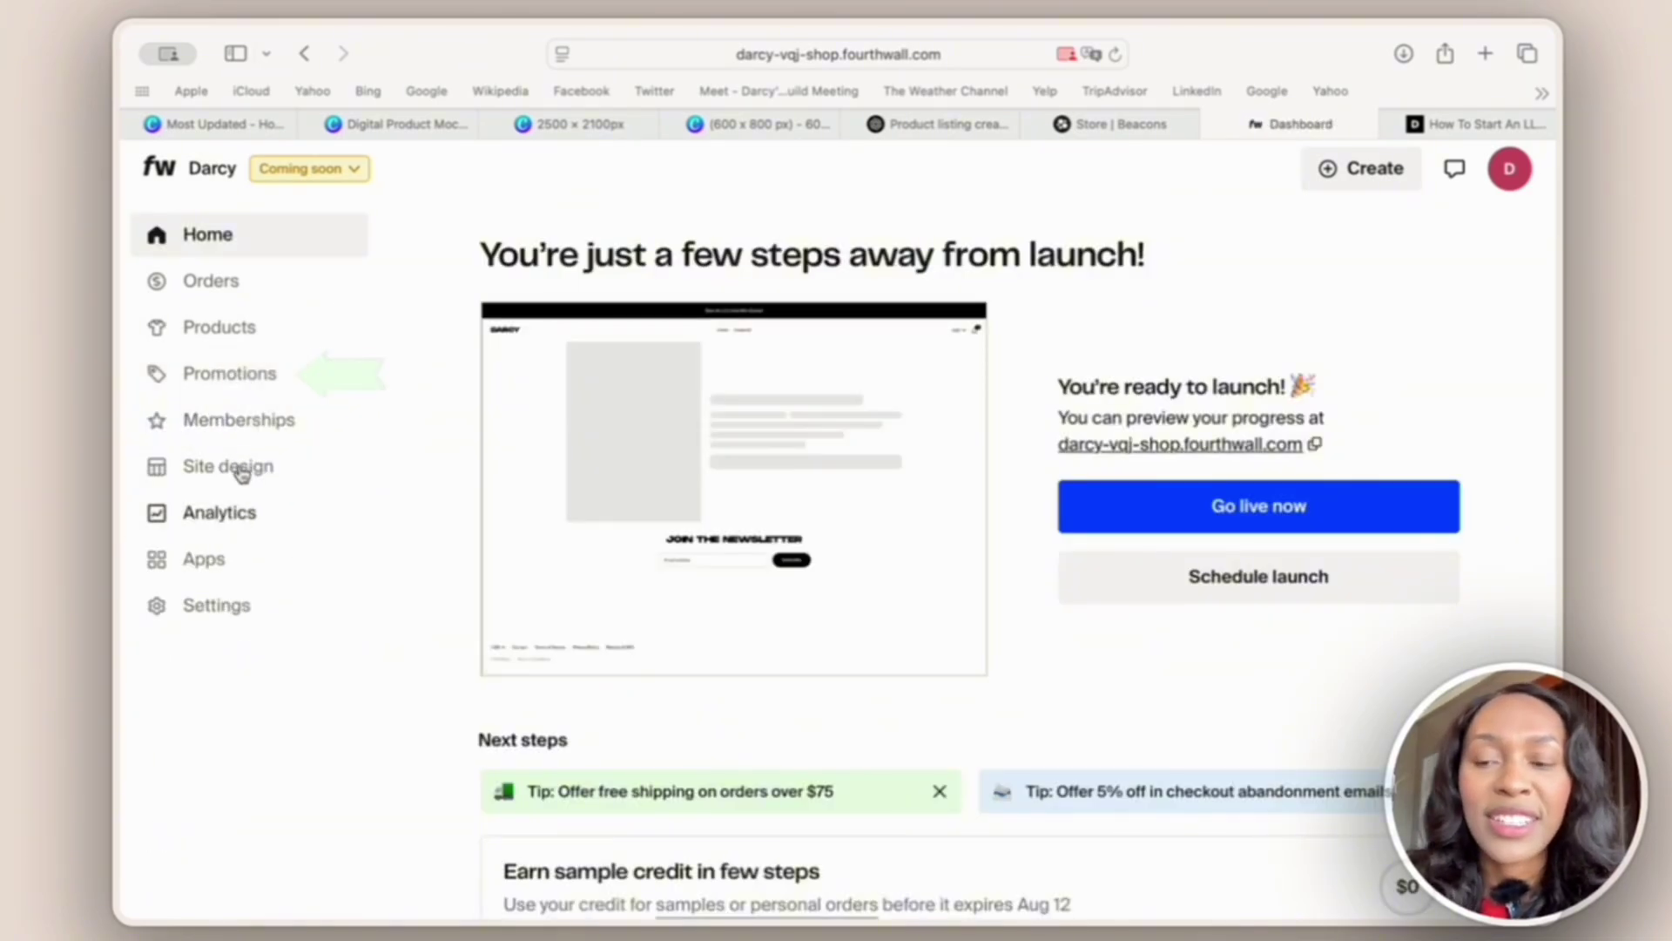
click(227, 513)
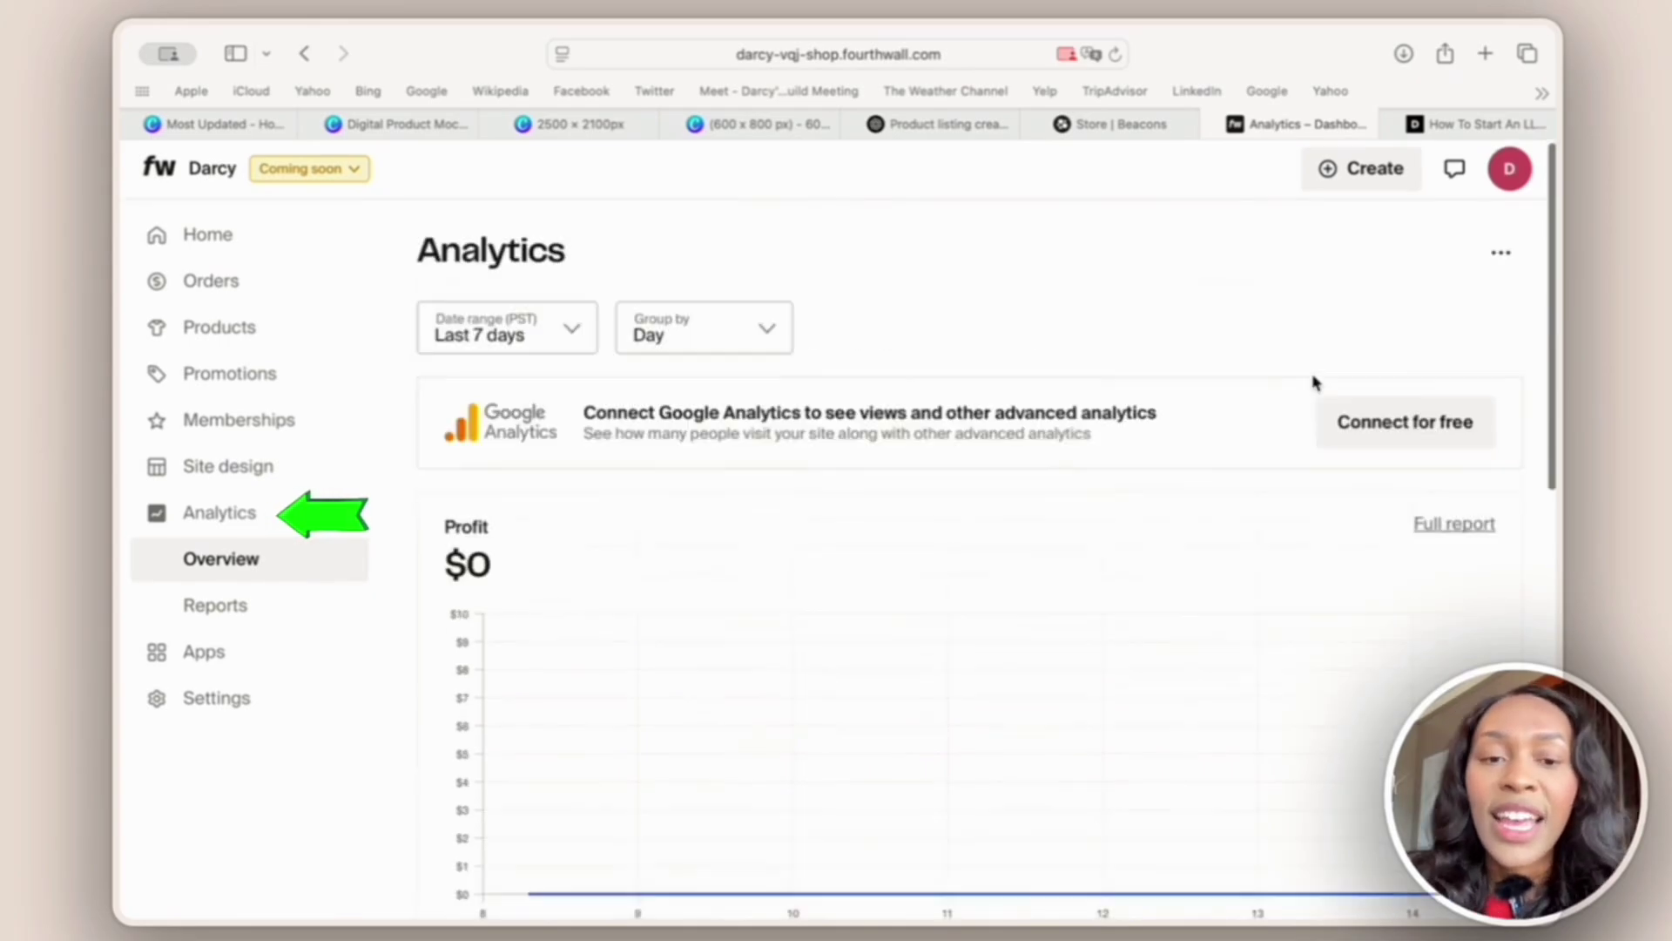
scroll(1115, 514, down, 4)
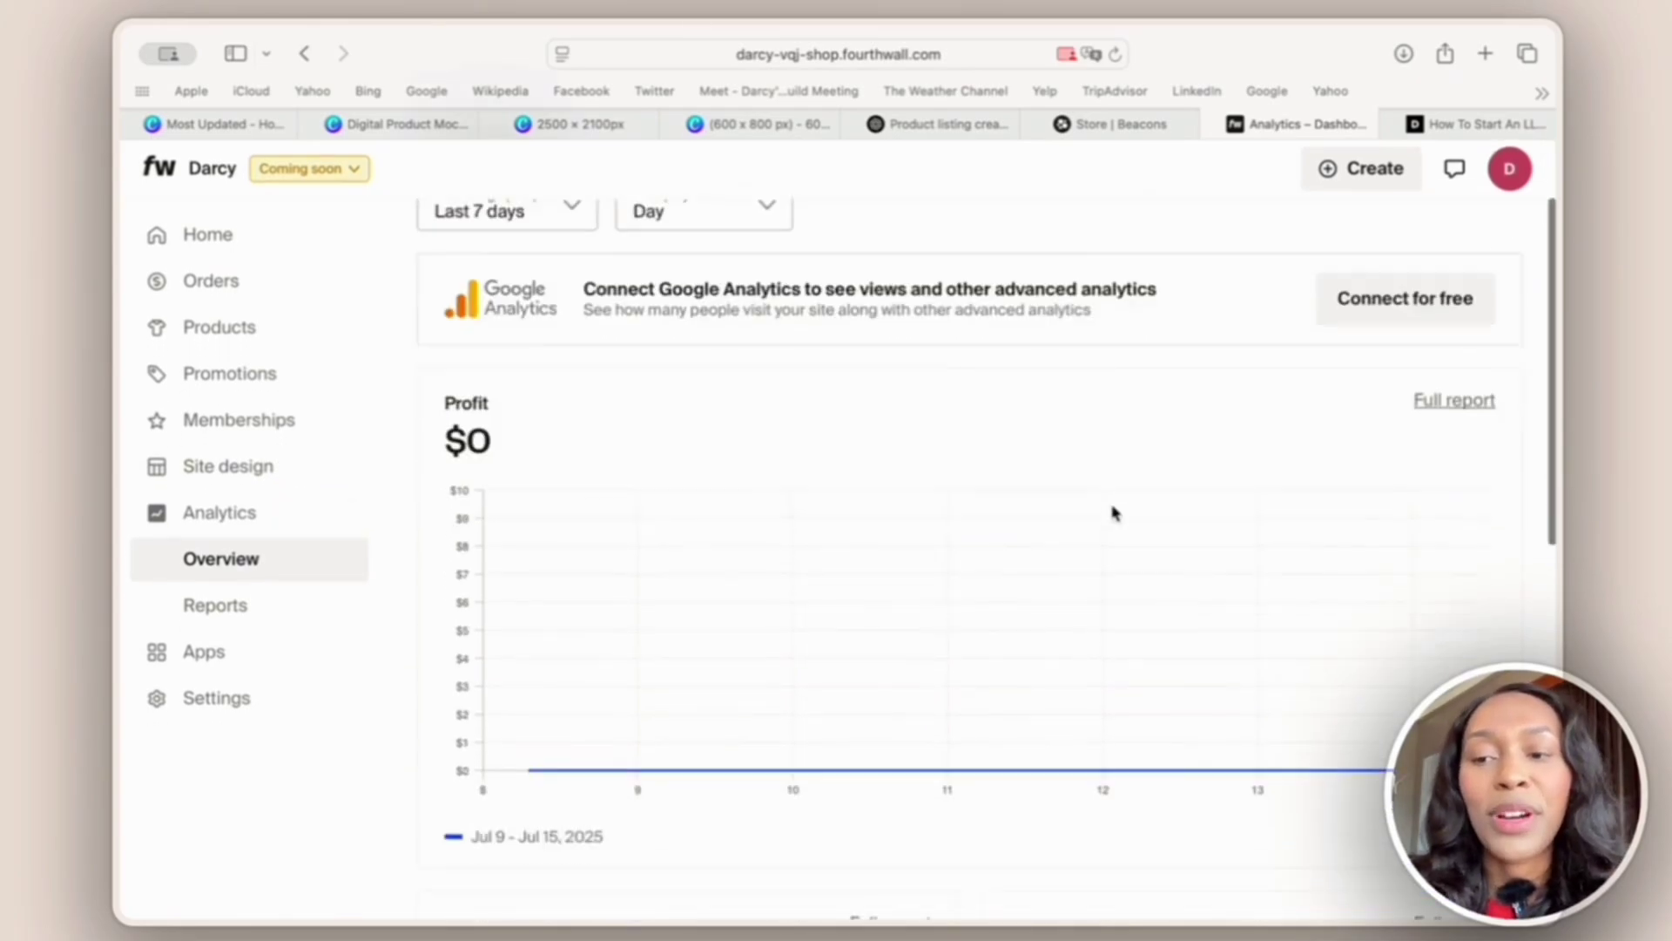
scroll(666, 568, down, 5)
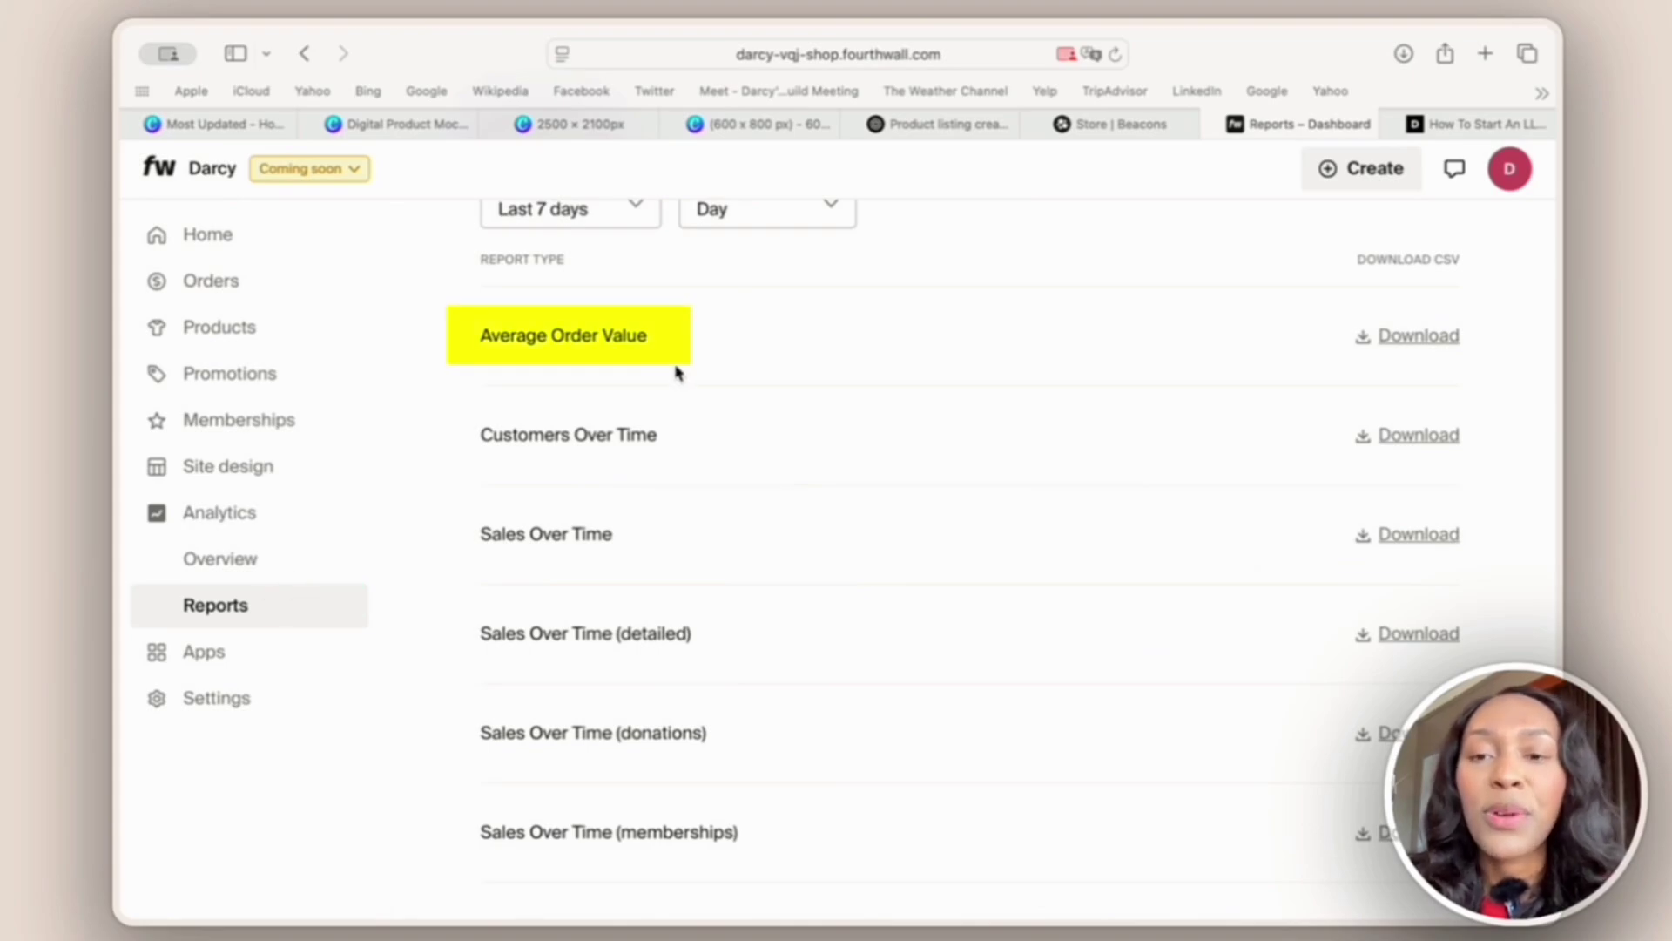
scroll(679, 444, up, 2)
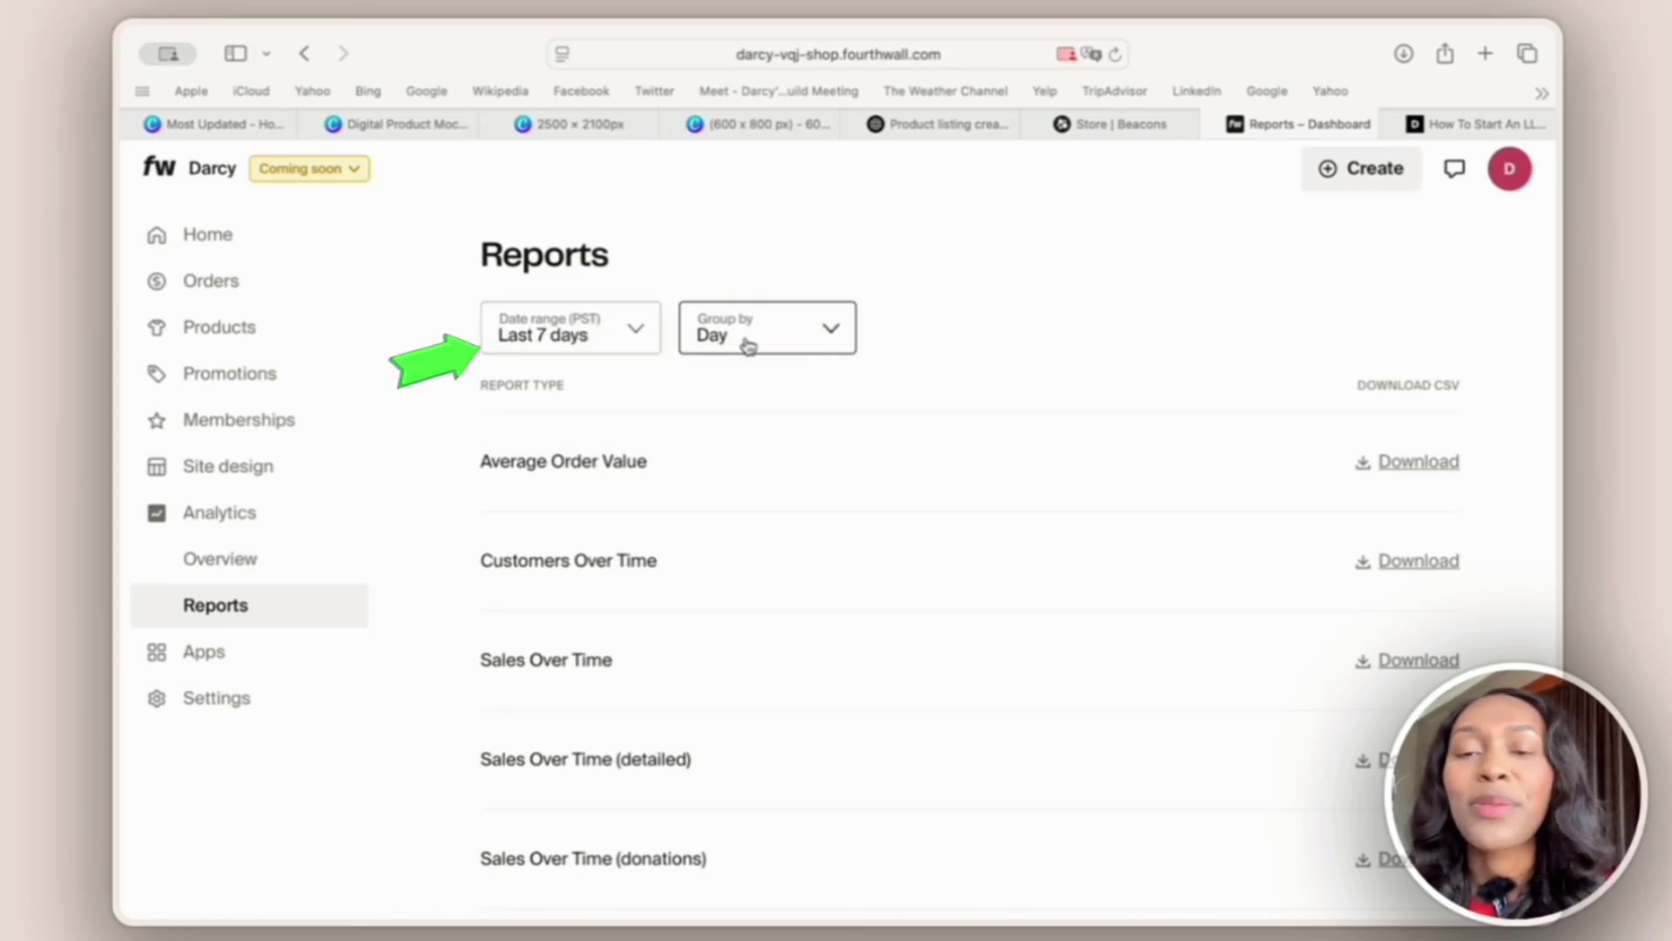
Browse the shop's available app integrations, including YouTube Product Shelf, TikTok feed, TikTok Shop and Instagram feed.
click(208, 669)
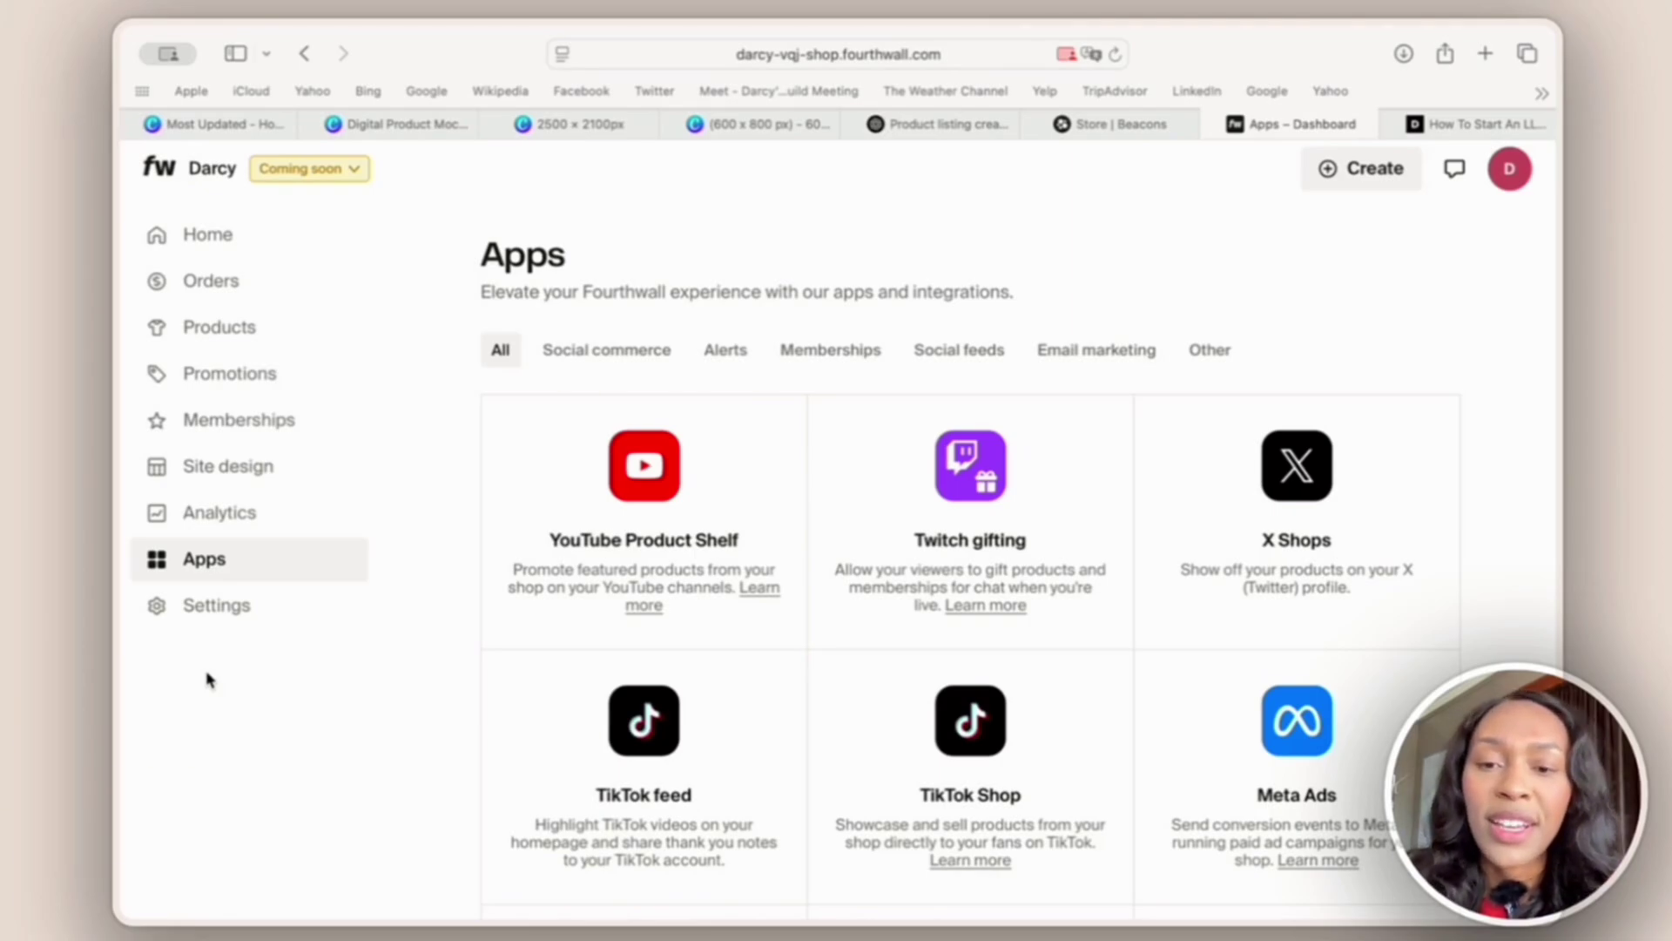
scroll(1414, 366, down, 2)
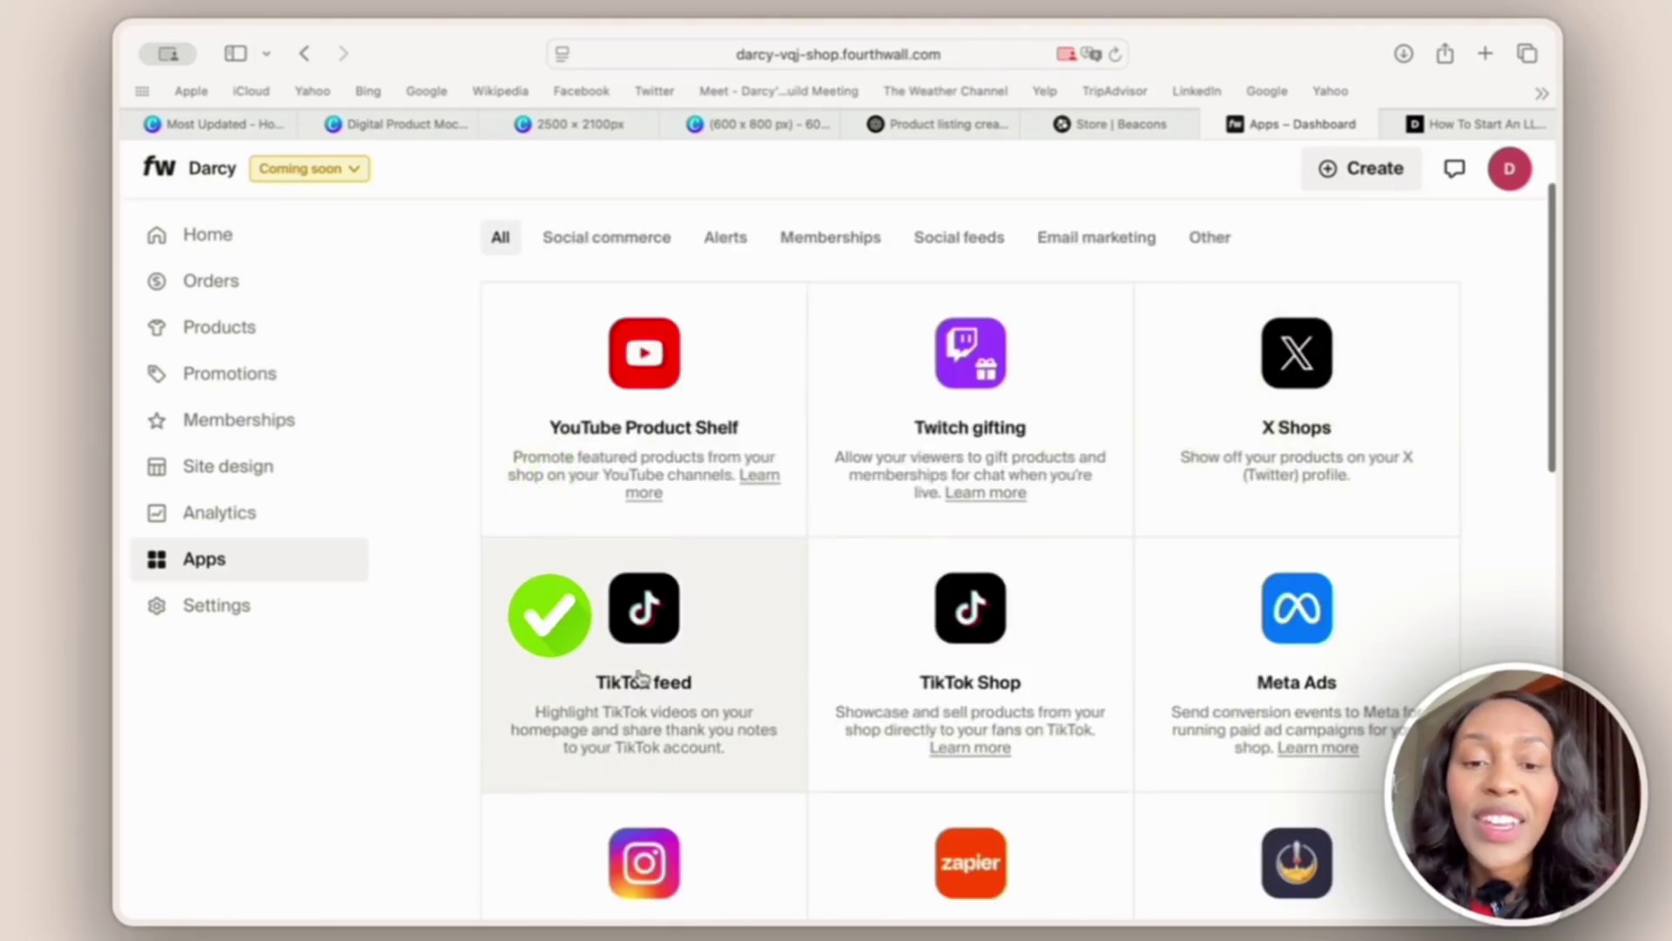
scroll(899, 658, down, 2)
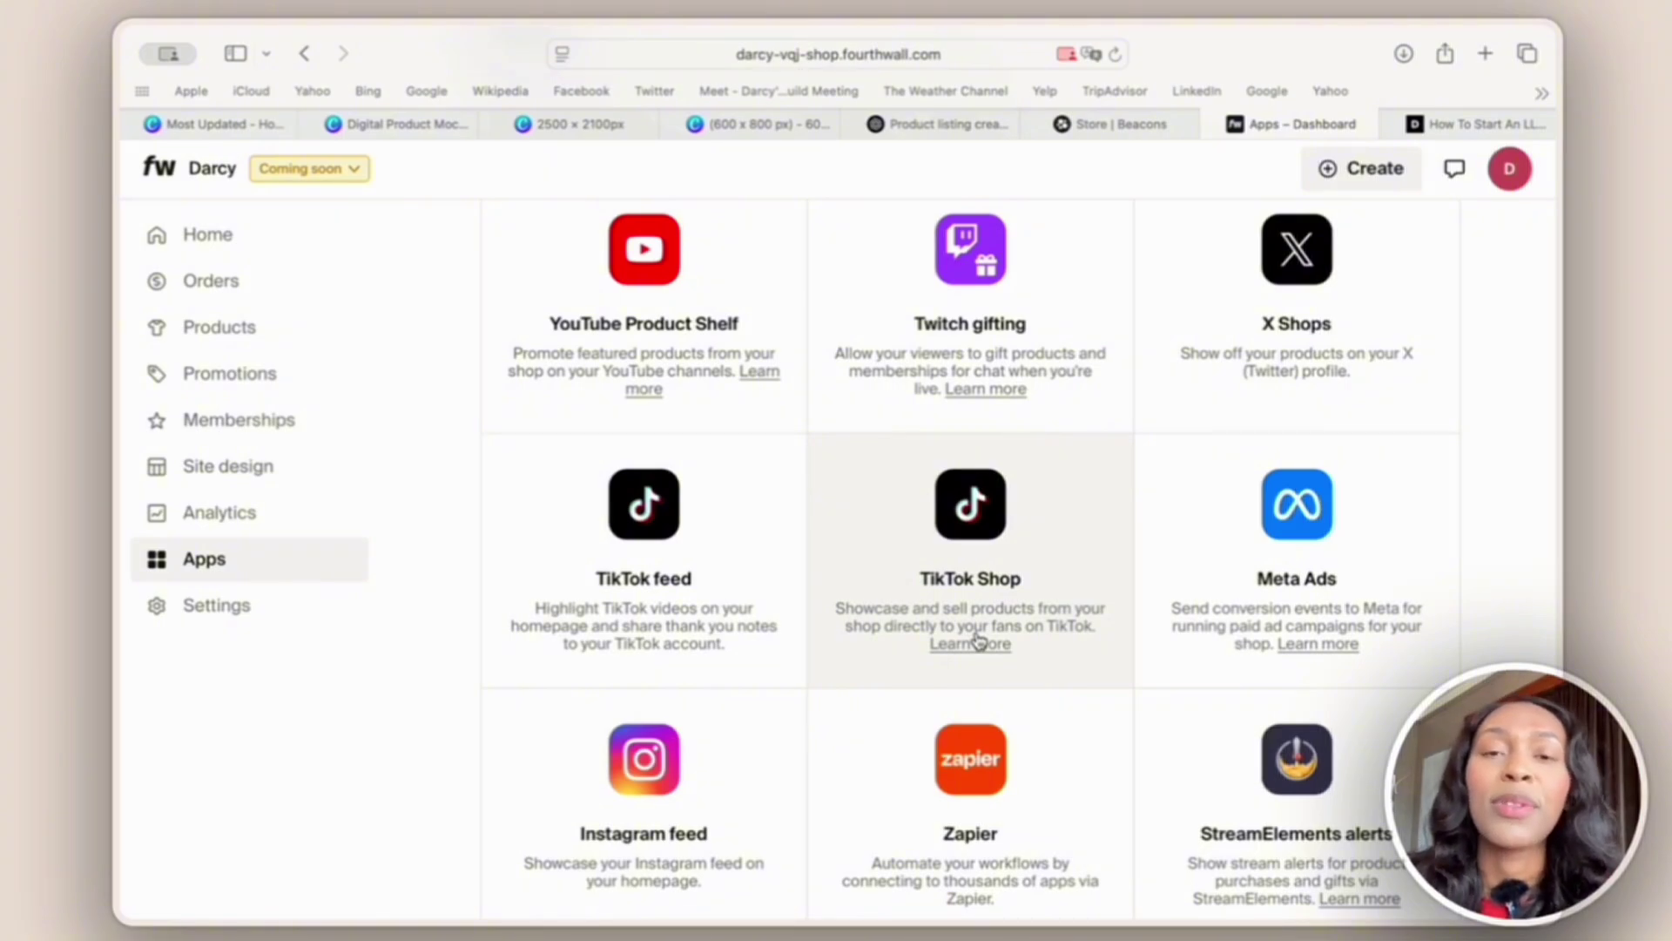
scroll(977, 641, down, 2)
scroll(1297, 558, up, 5)
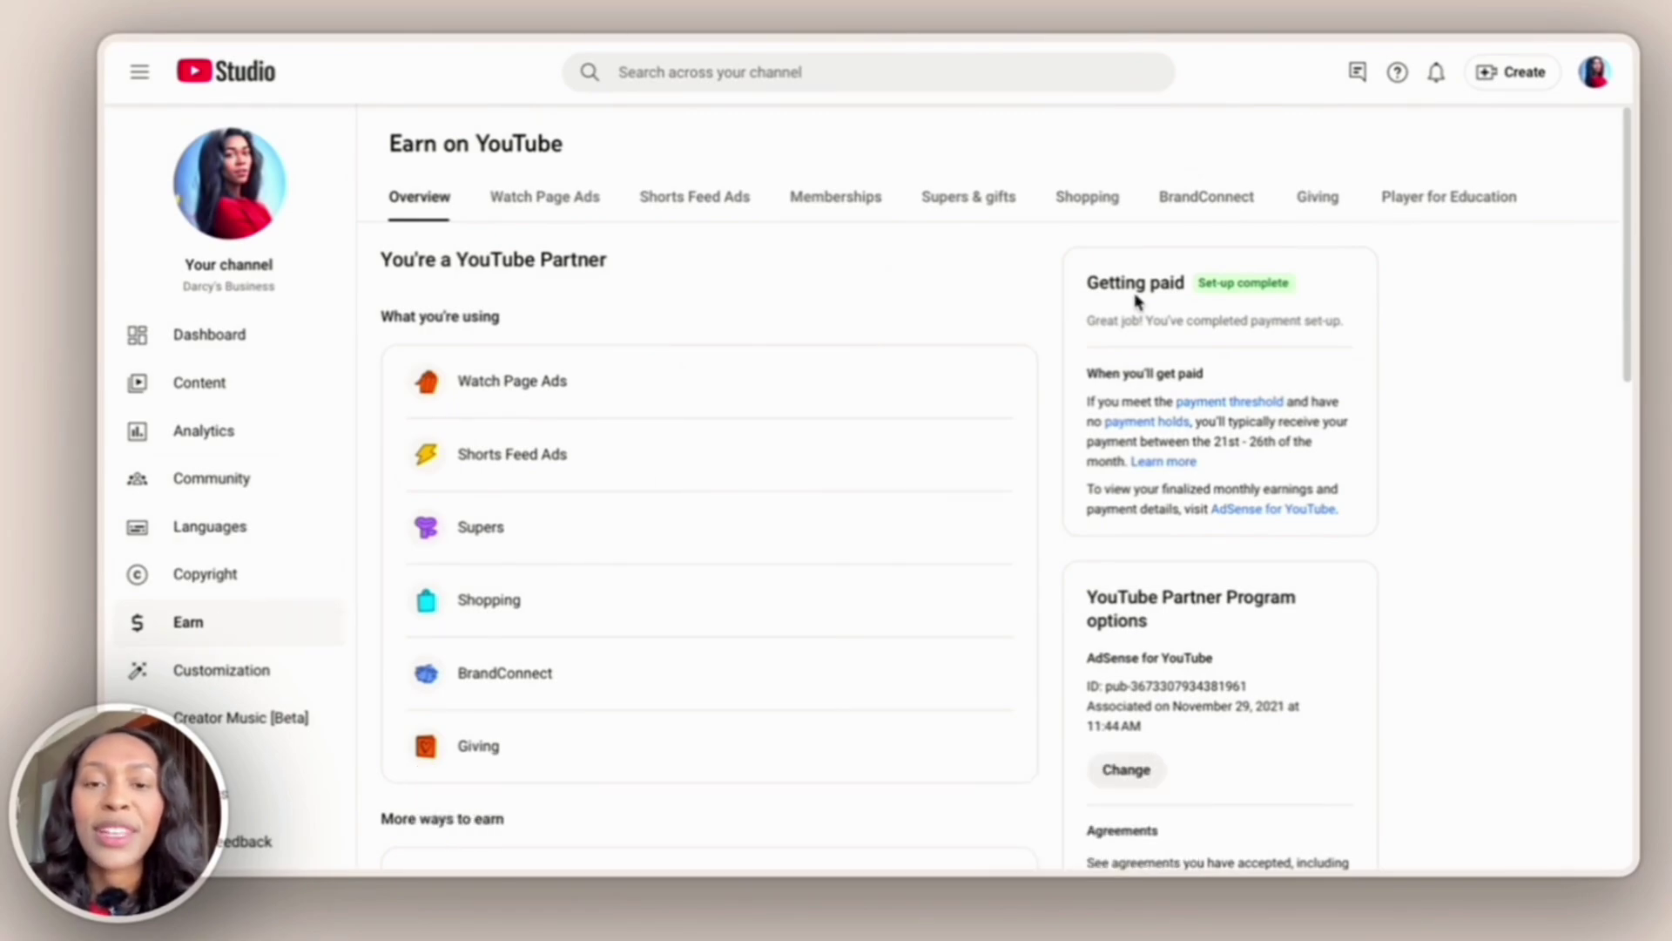
Start adding another store in YouTube Studio's Shopping settings, compare the supported platforms, and select Fourthwall.
click(1077, 206)
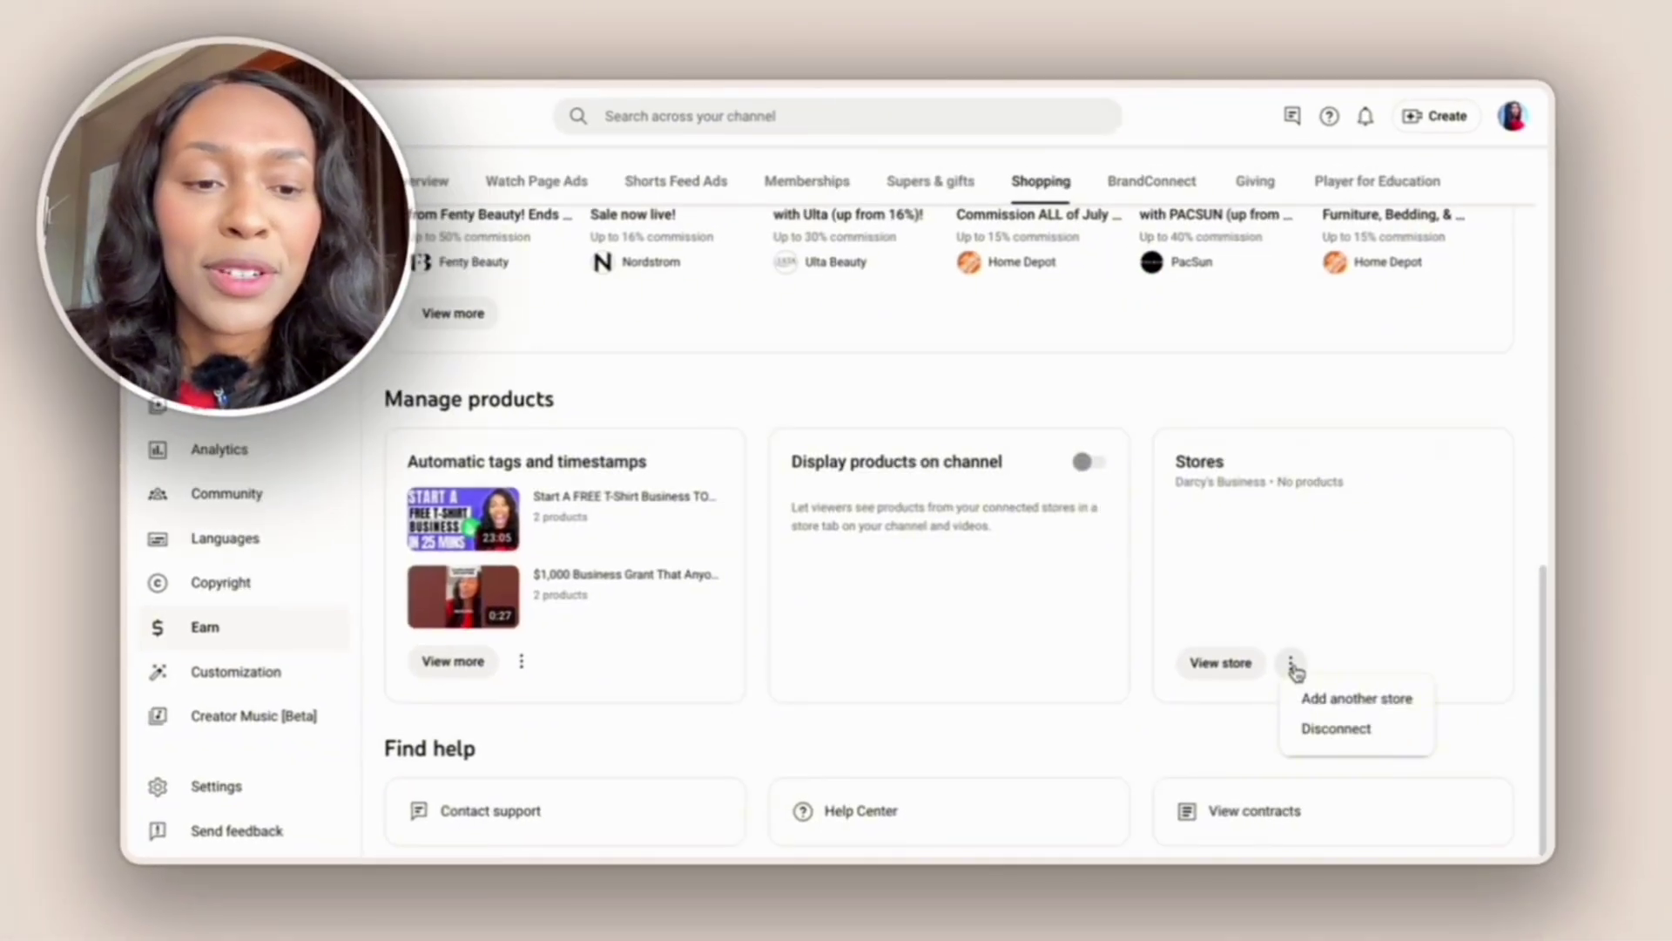
click(1341, 702)
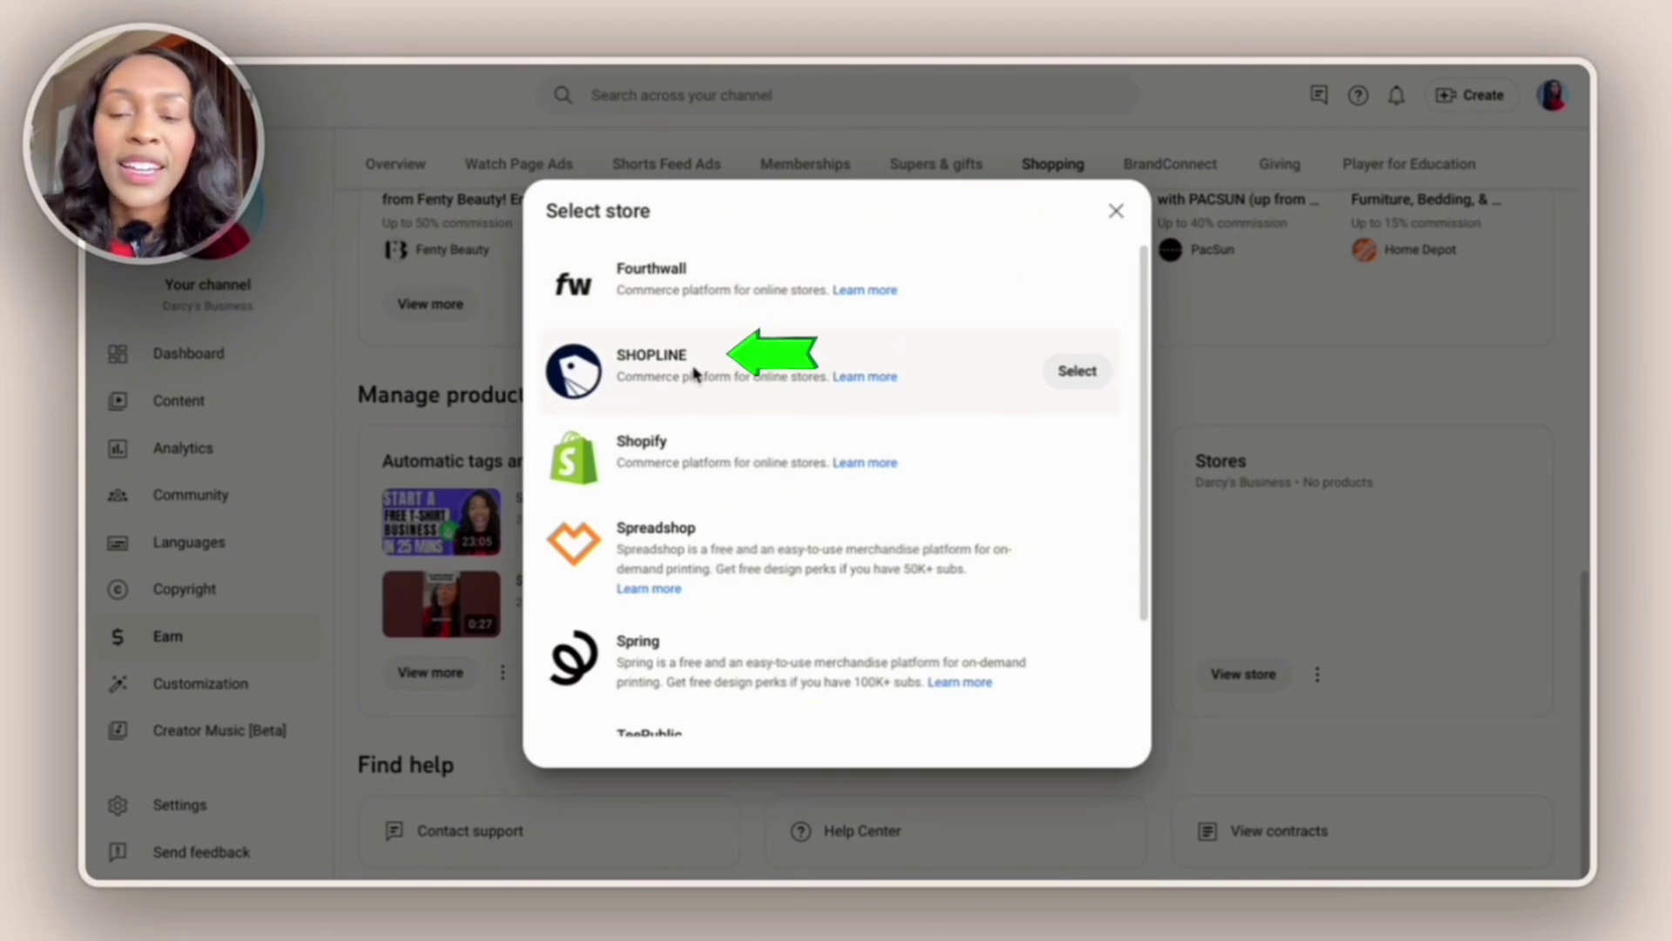
scroll(675, 523, down, 3)
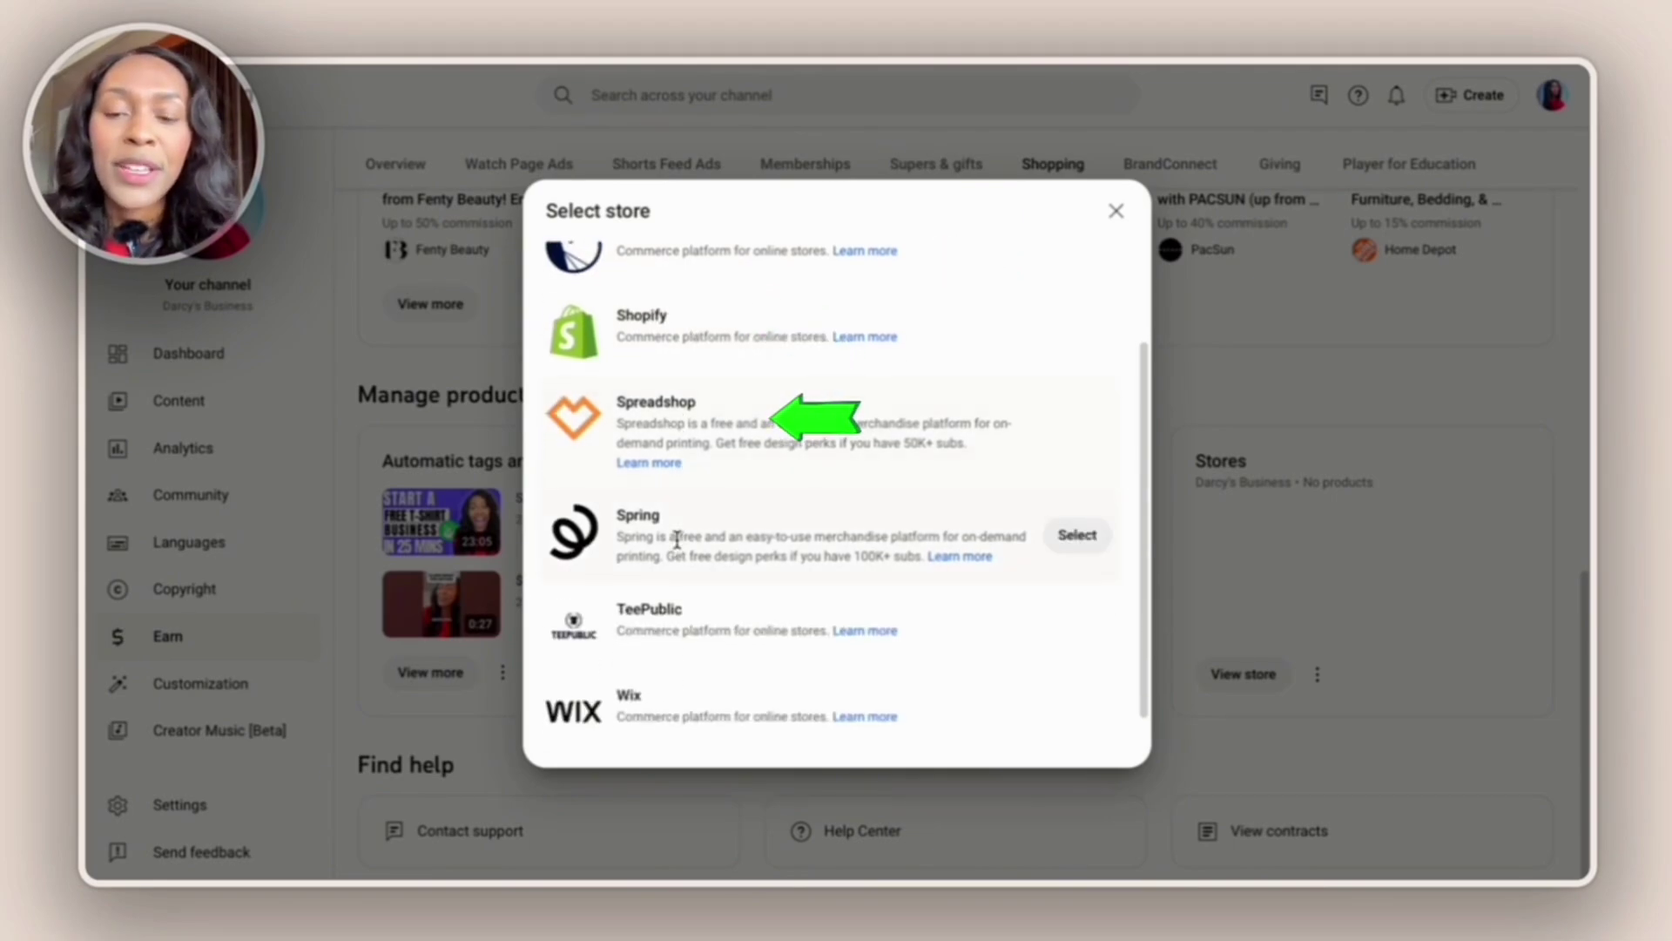
scroll(676, 627, up, 3)
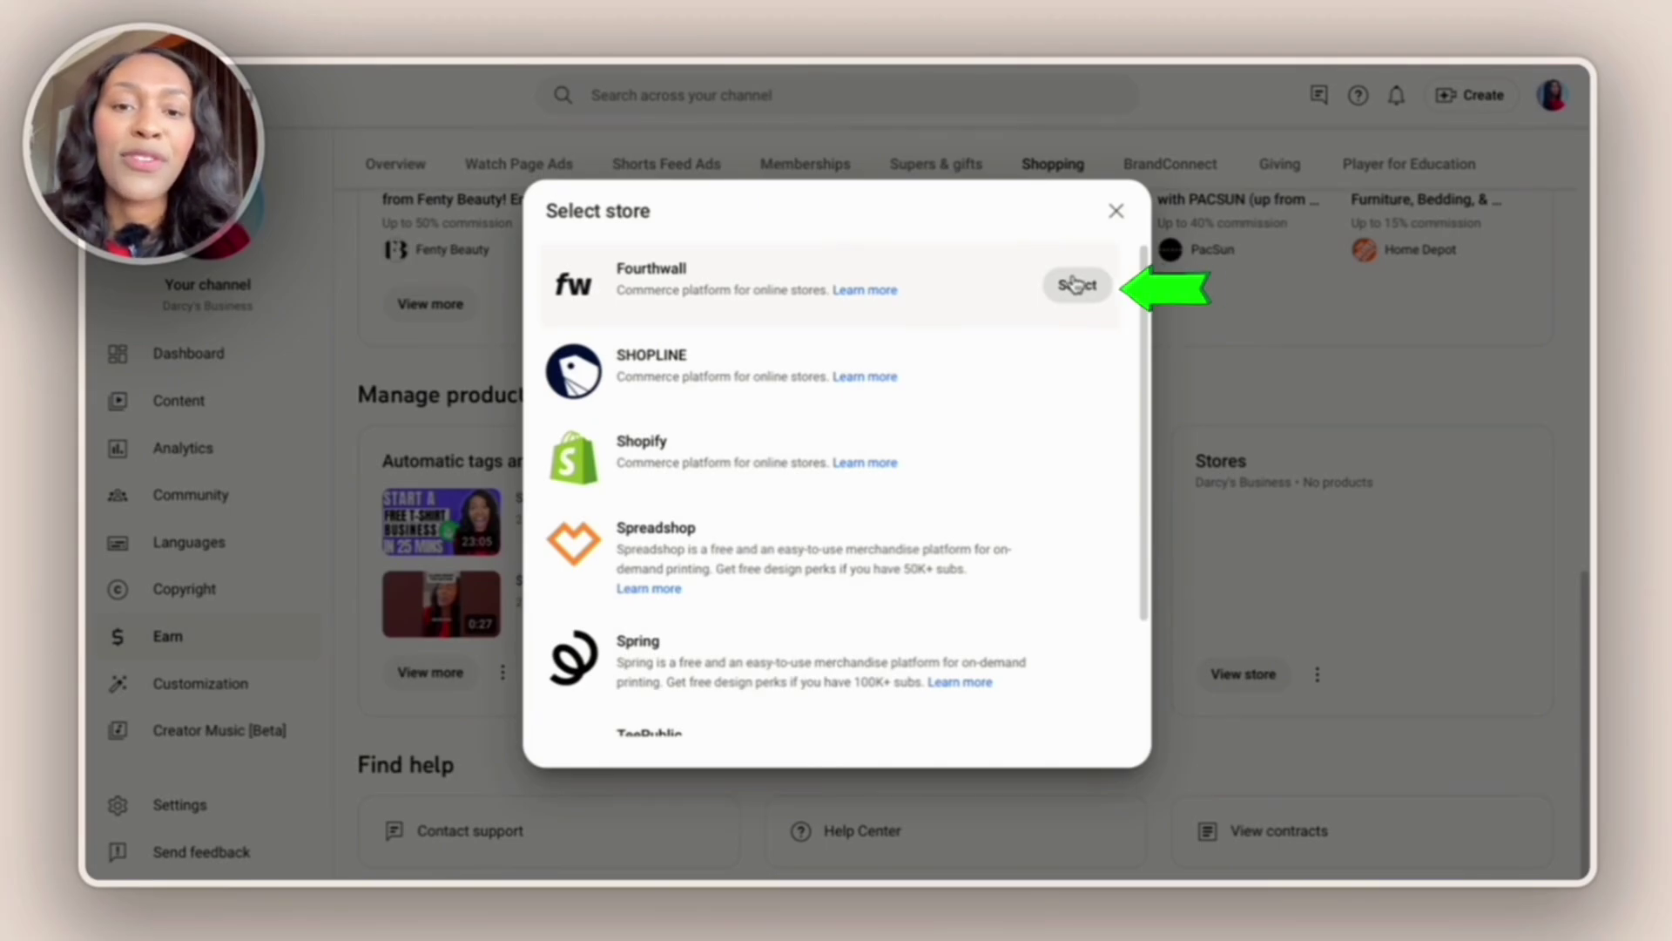
click(1077, 285)
Read through the terms for connecting Fourthwall to YouTube and tick the merchandise shelf opt-in box.
scroll(919, 438, down, 1)
scroll(919, 438, up, 1)
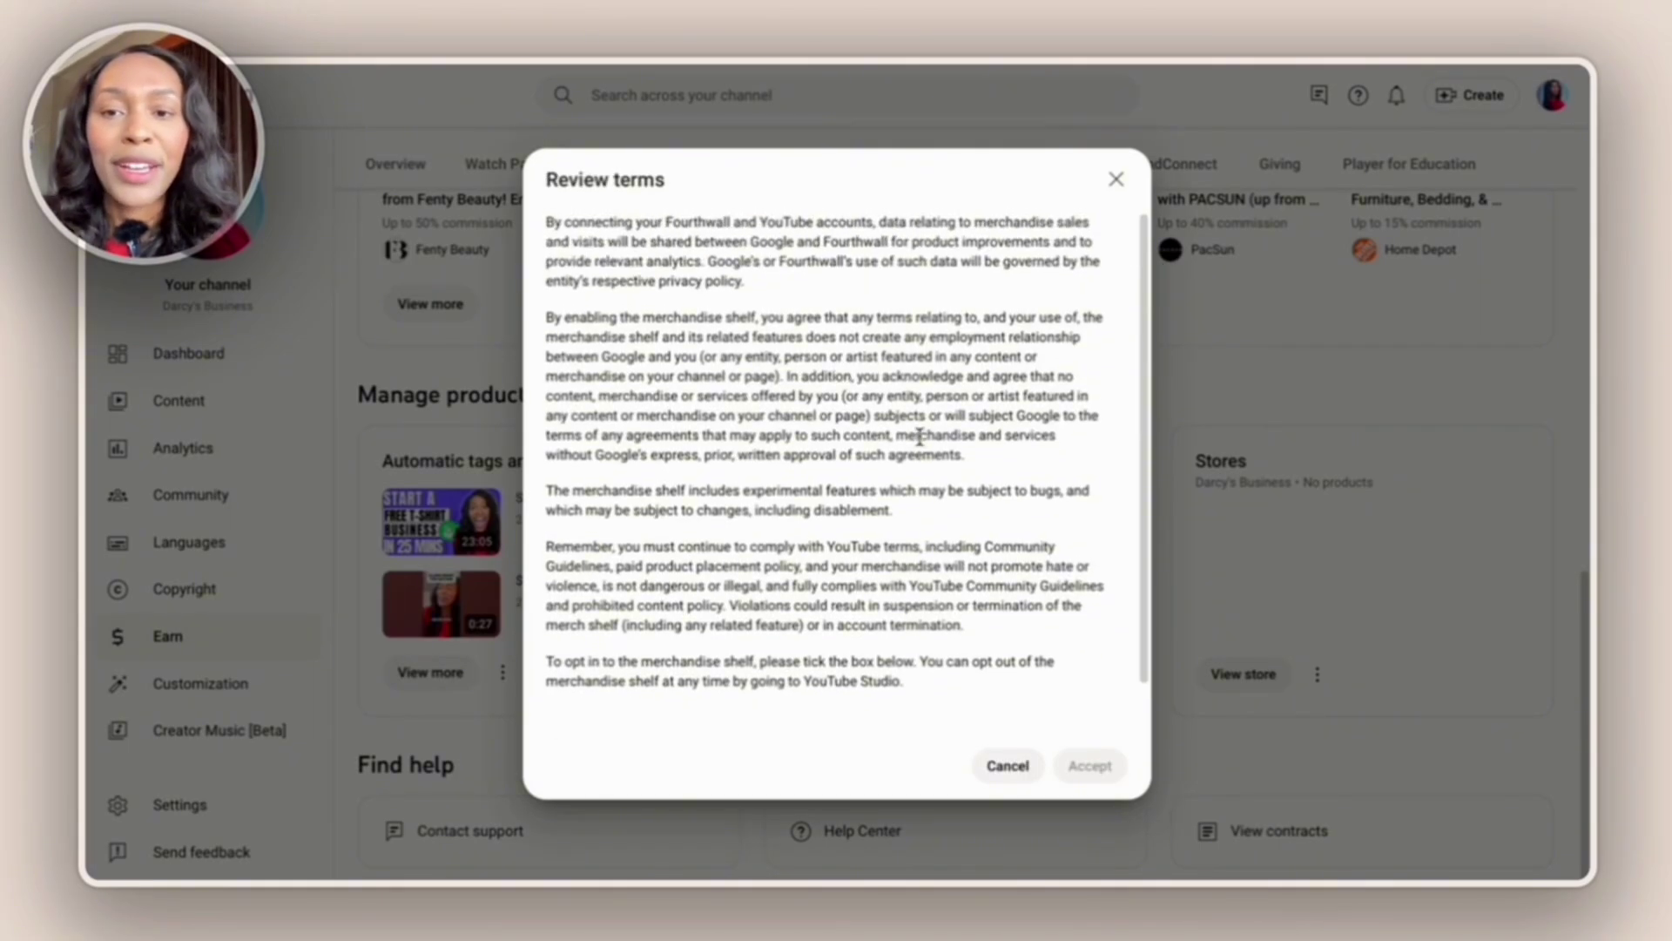
scroll(919, 439, down, 1)
click(557, 692)
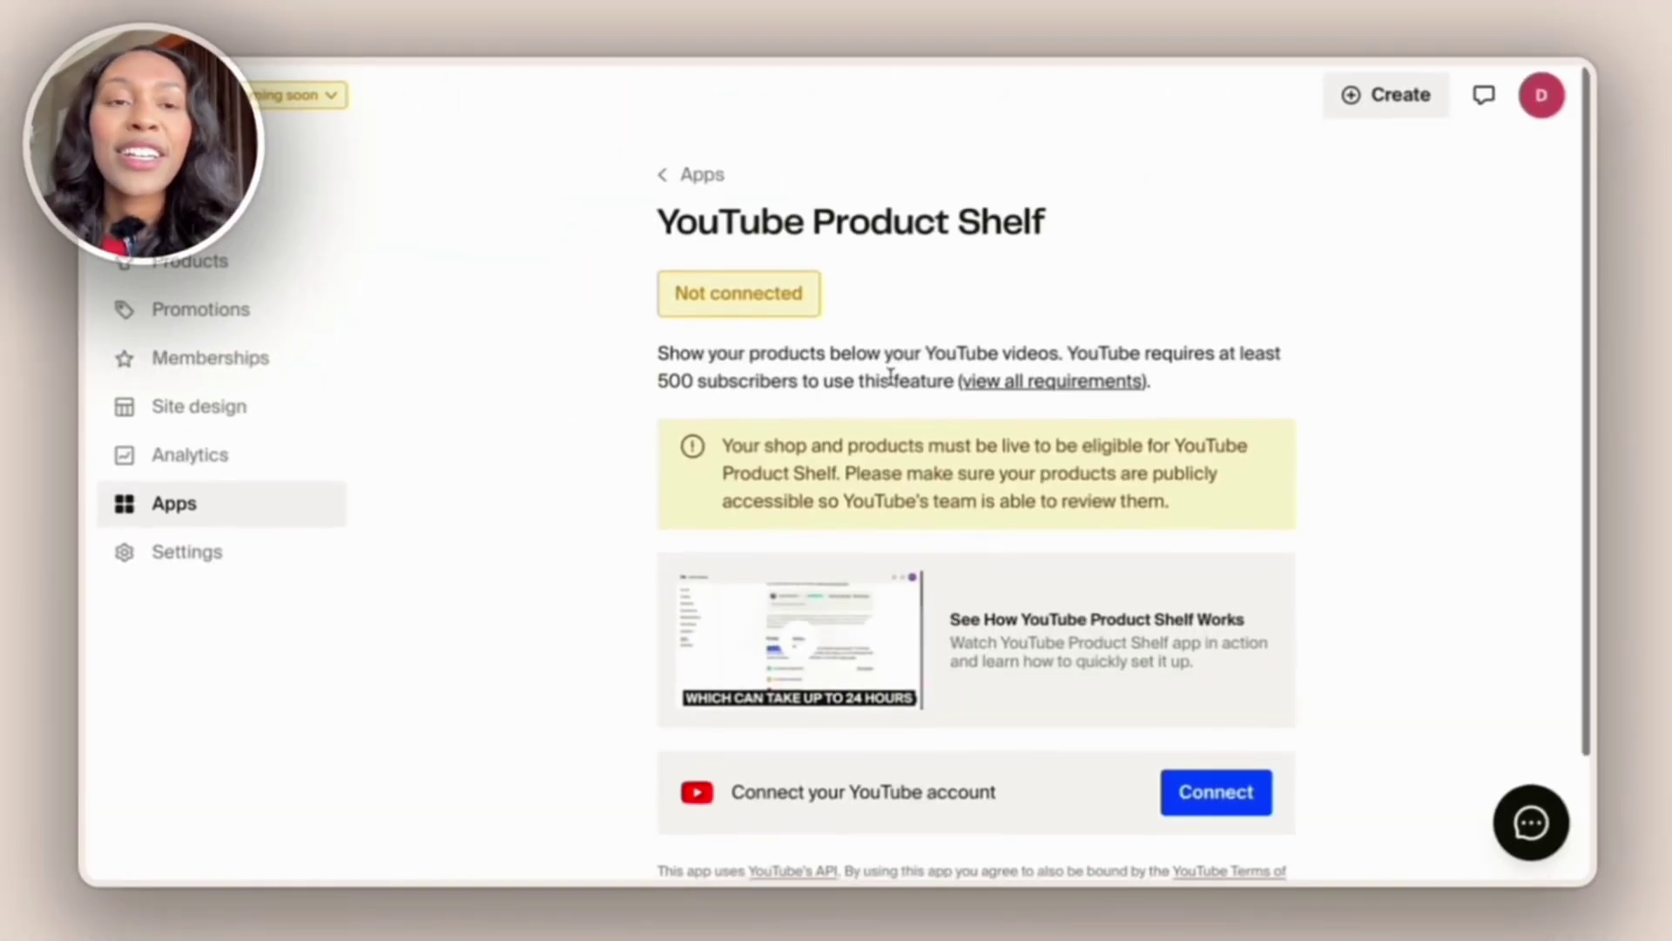
Read the eligibility requirements and connection option on Fourthwall's YouTube Product Shelf app page.
scroll(810, 347, down, 1)
scroll(810, 347, up, 1)
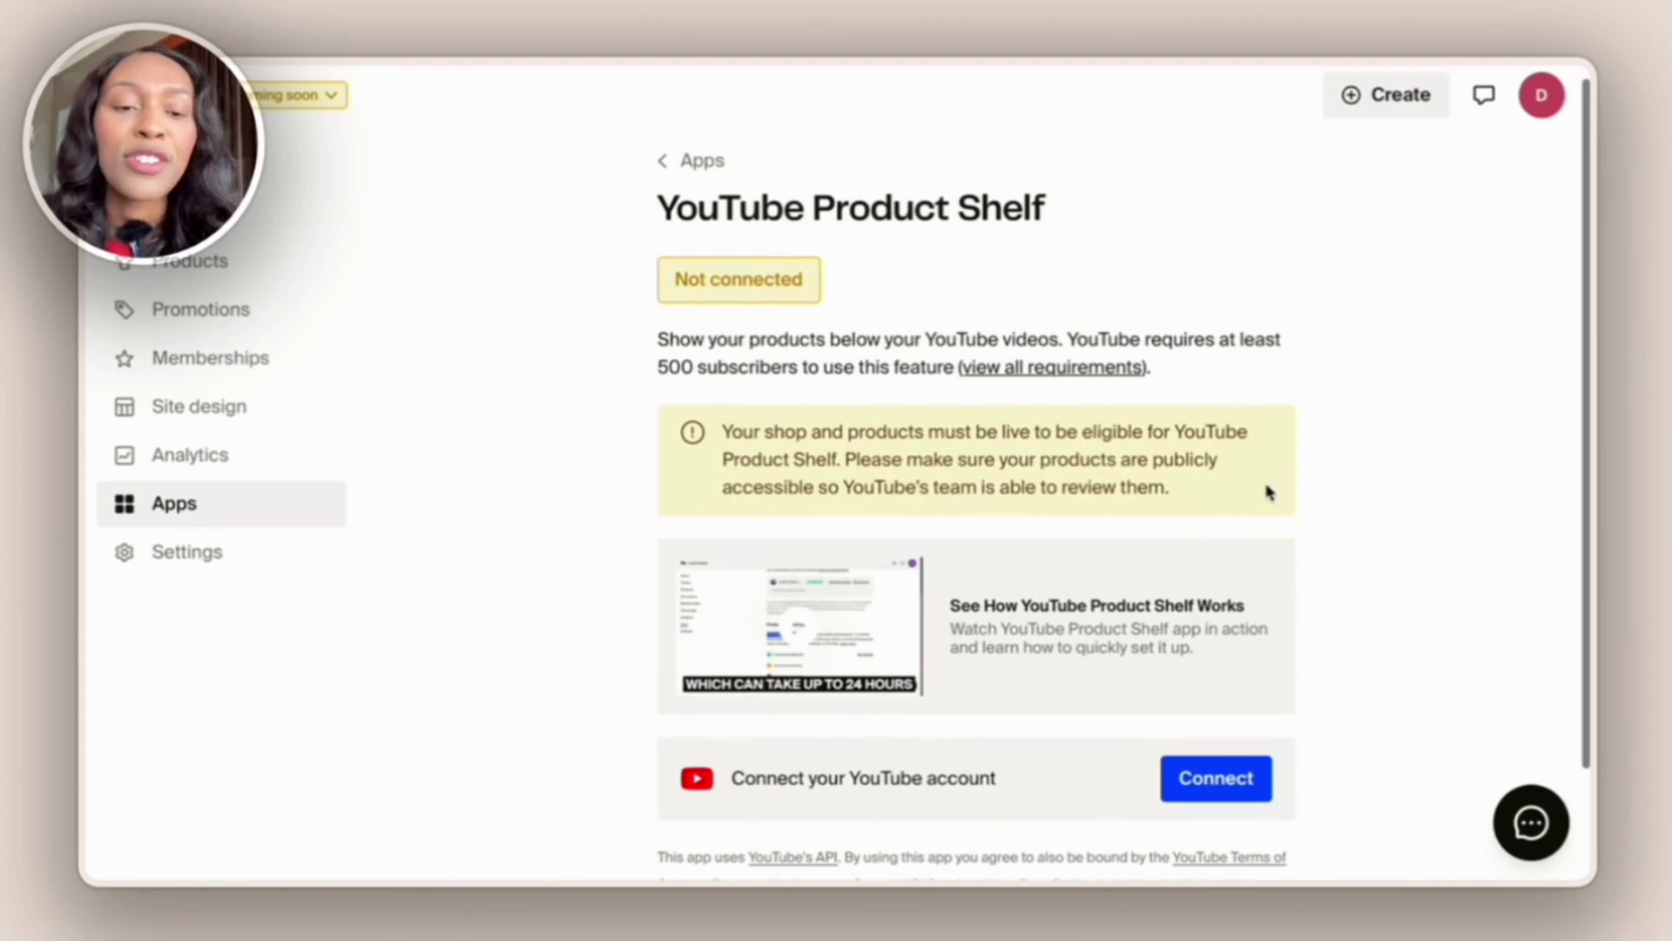
scroll(1213, 668, down, 1)
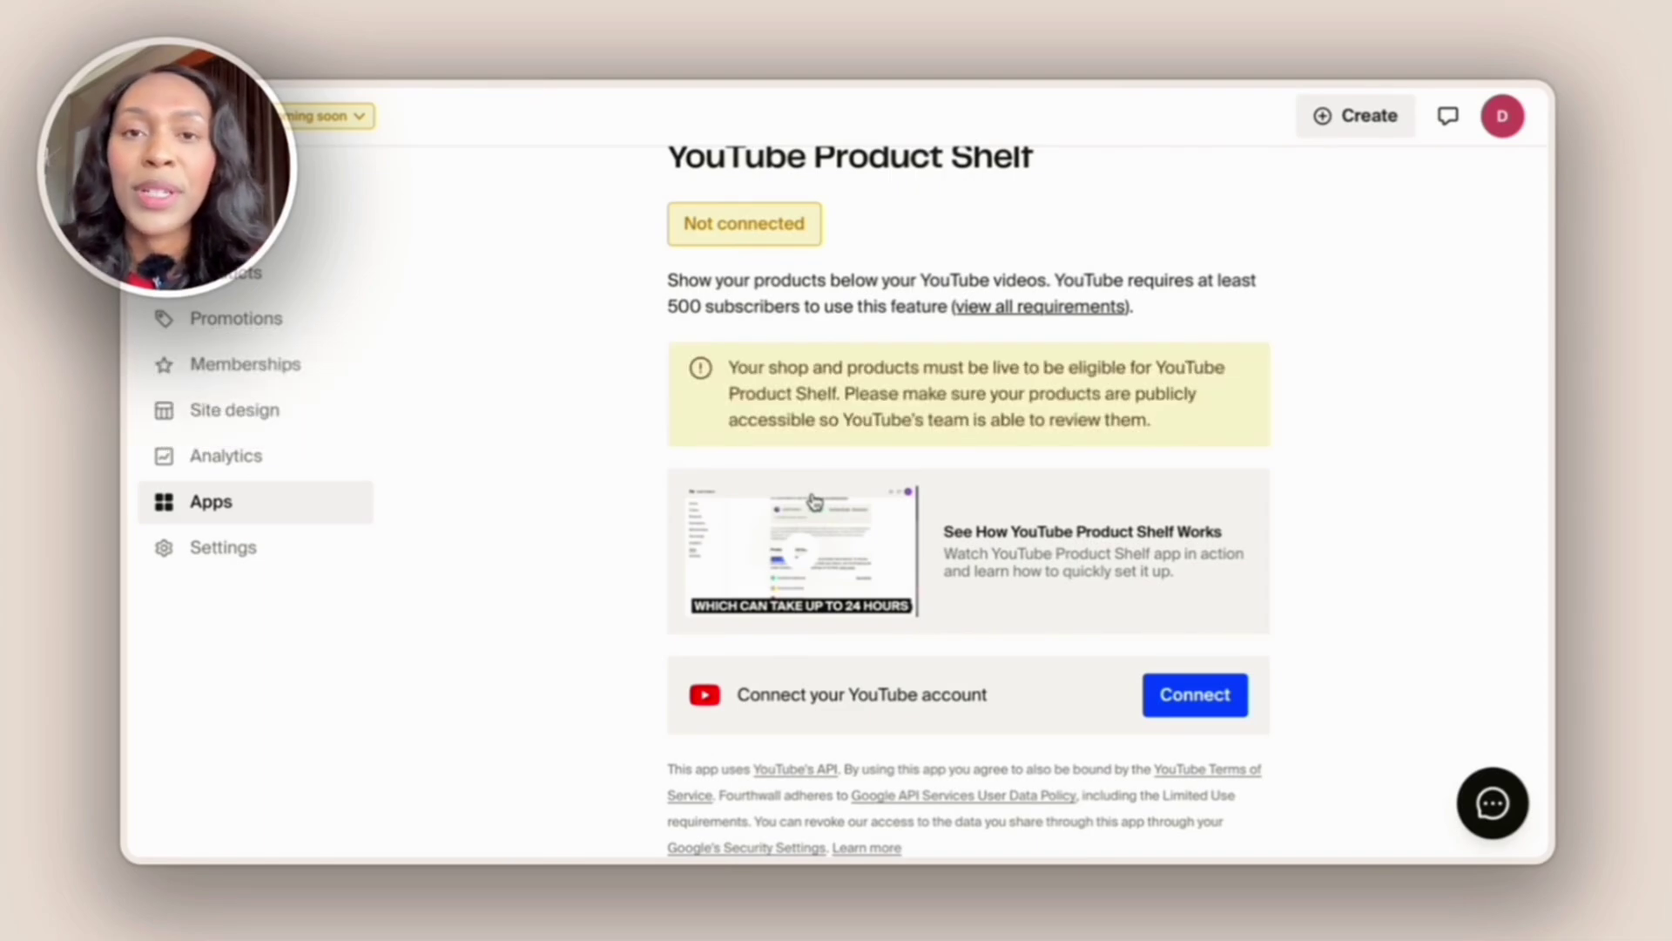
scroll(1121, 709, up, 1)
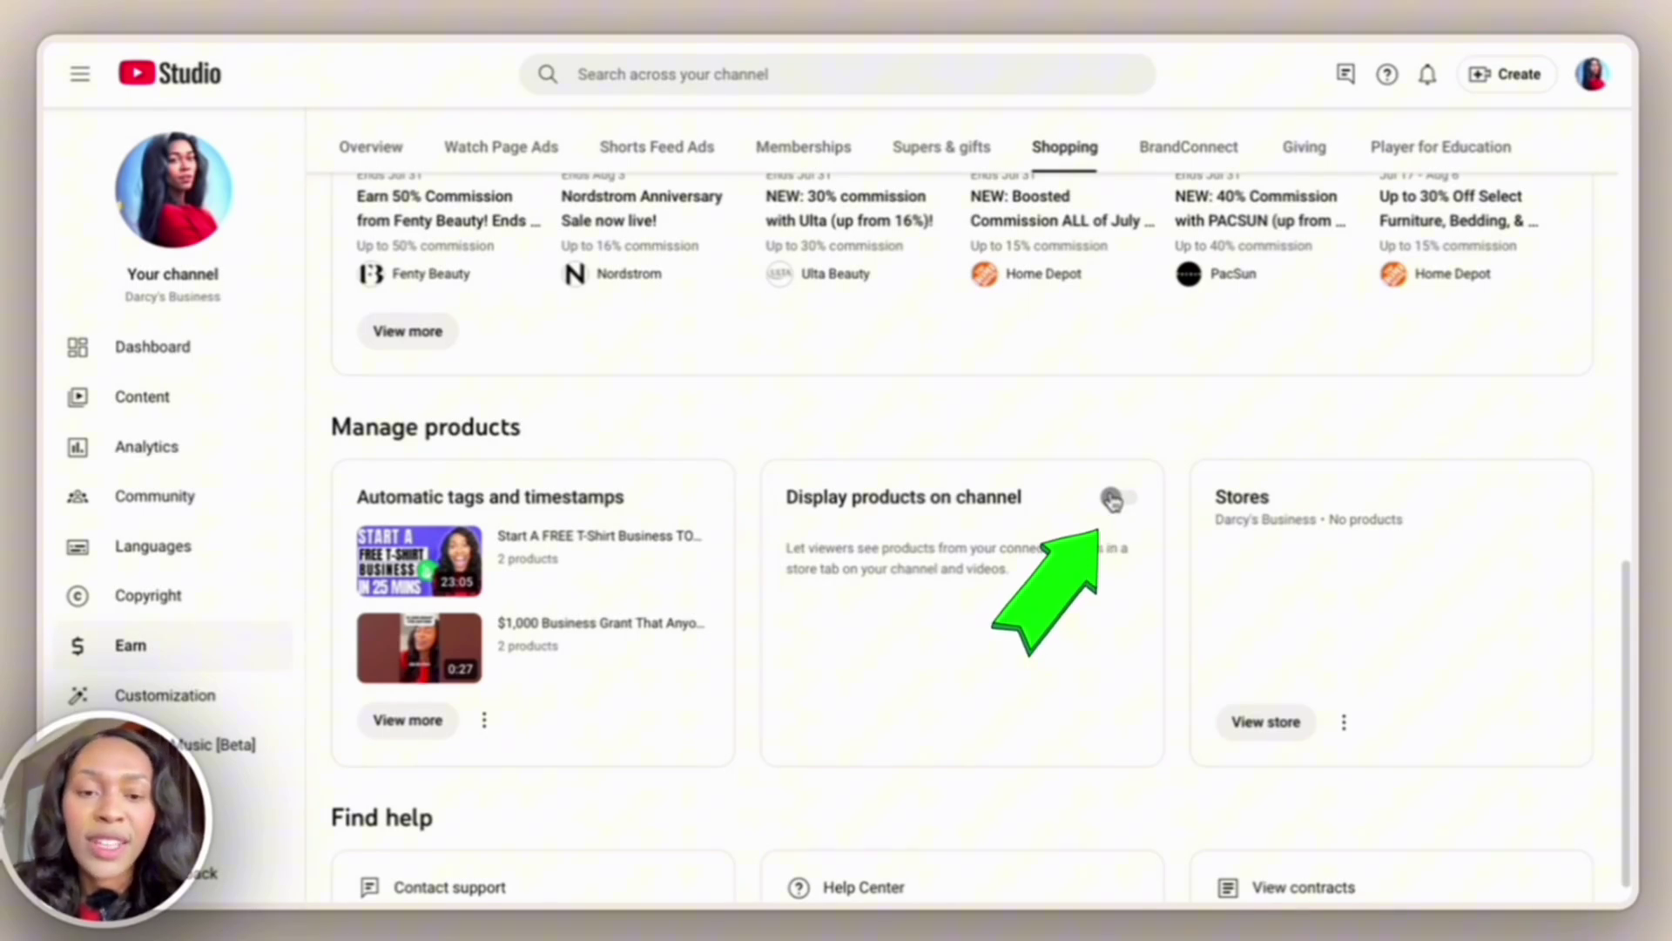
Turn on the display of products on the YouTube channel and look over the product management options.
click(1111, 499)
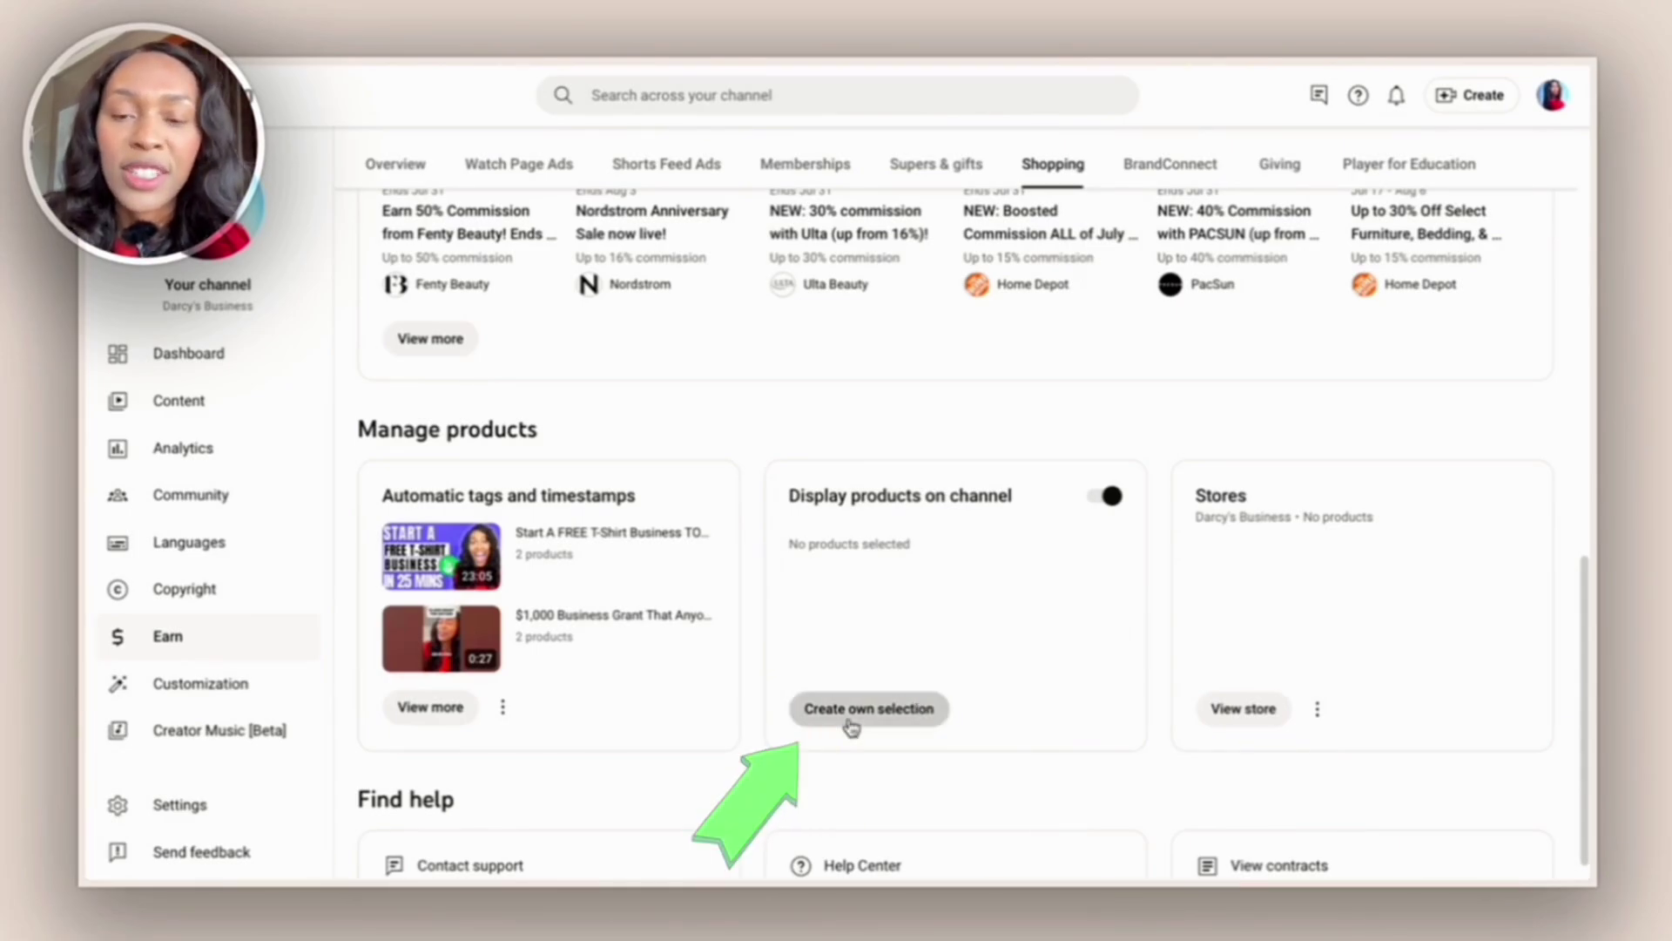
scroll(597, 554, down, 1)
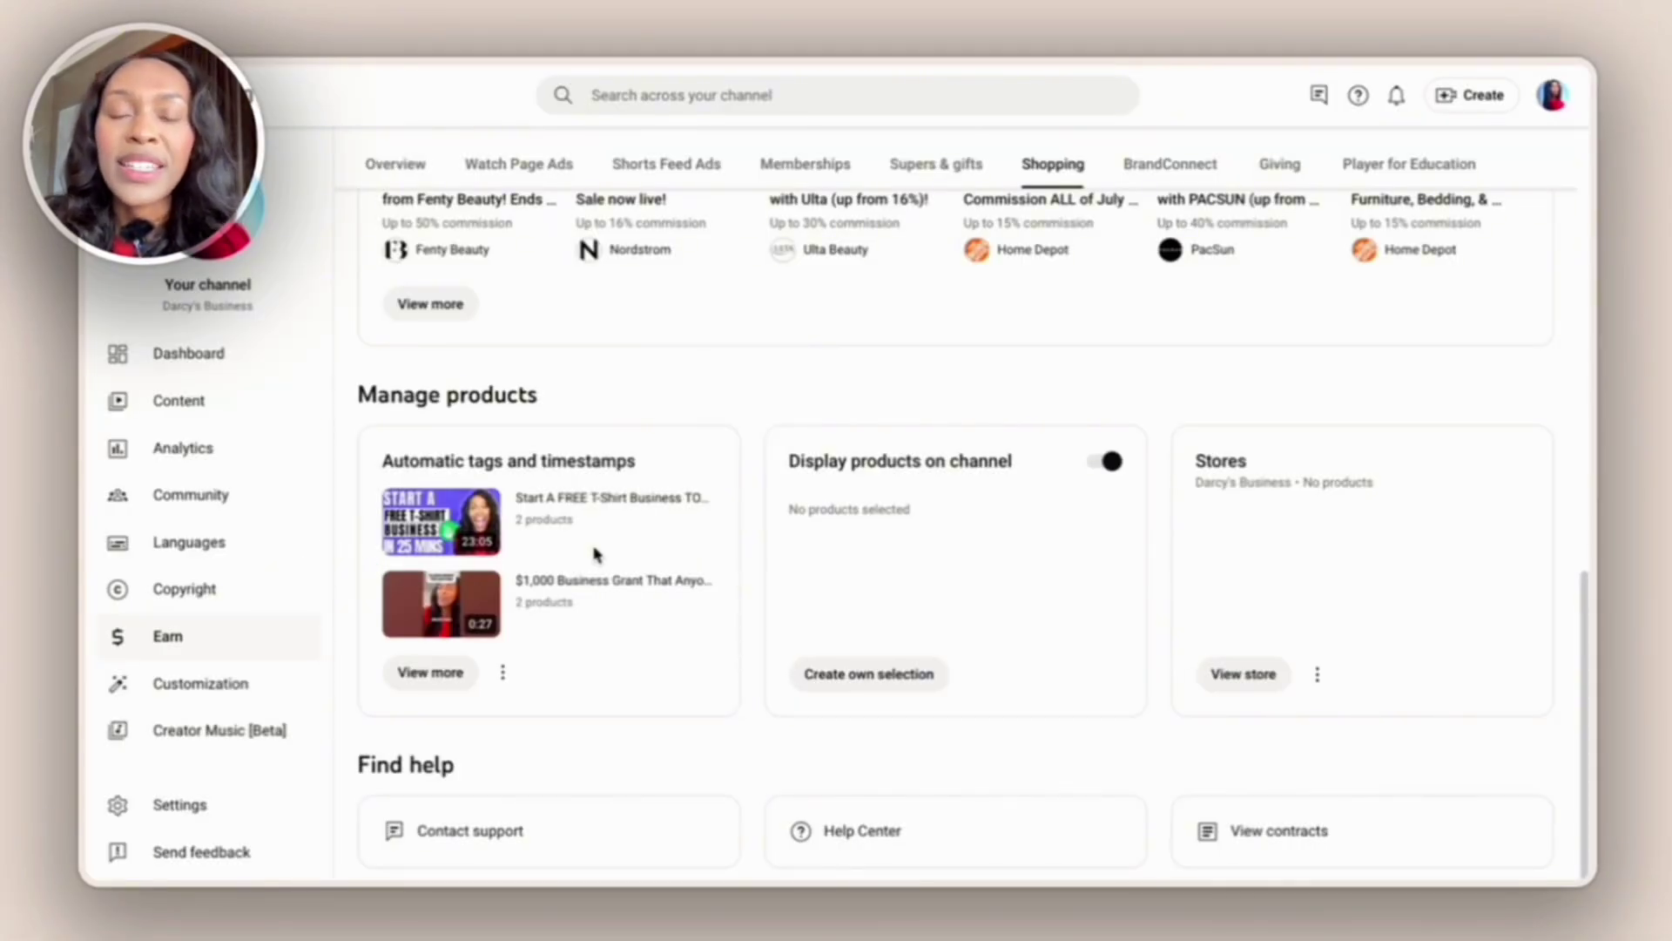